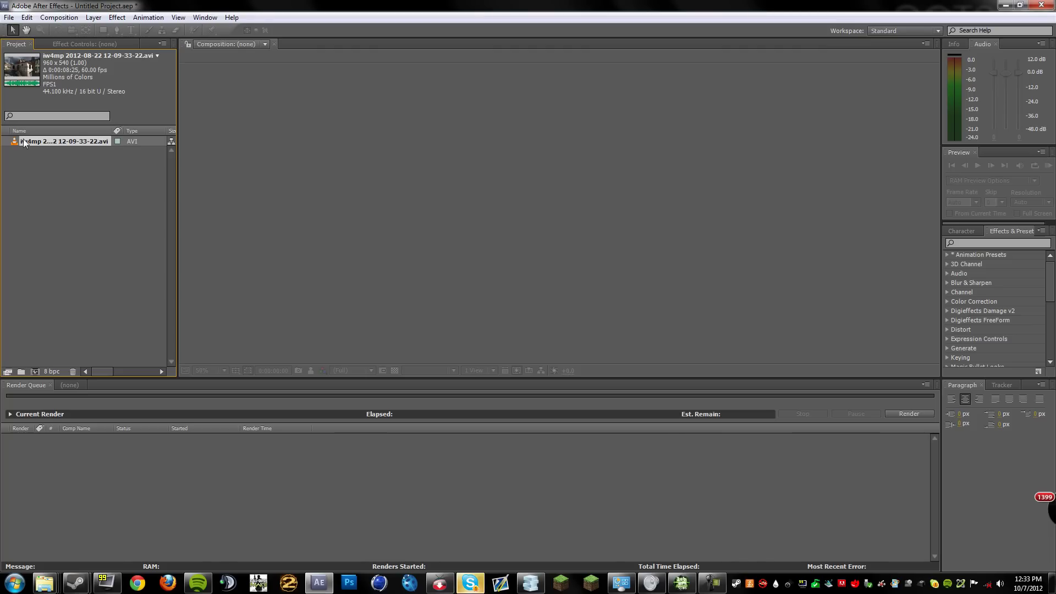
Create a new composition from the imported iw4mp AVI clip and enlarge its preview to fit the viewer.
drag(54, 254, 35, 371)
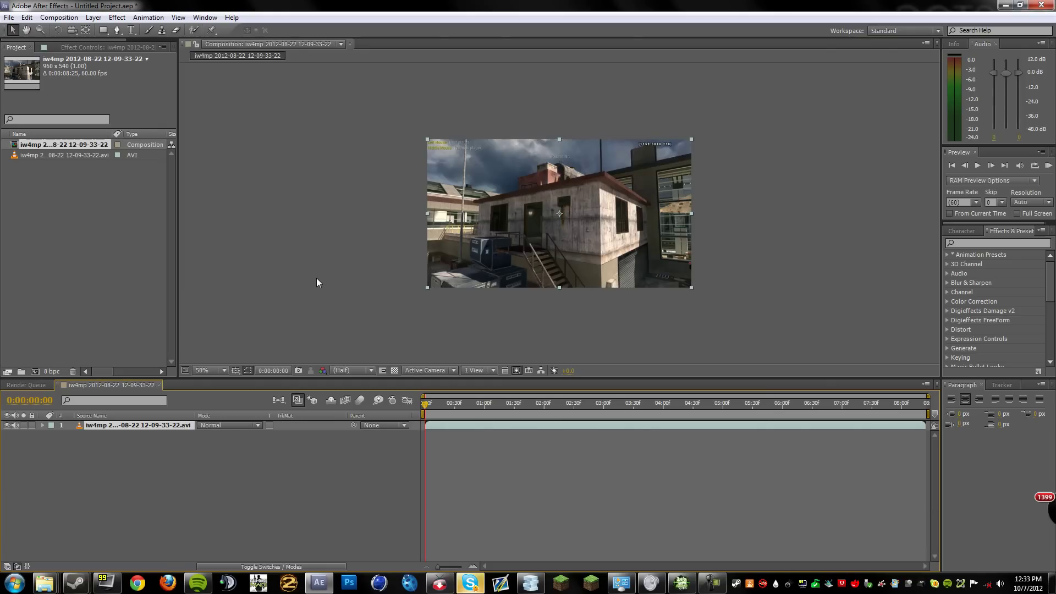
key(/)
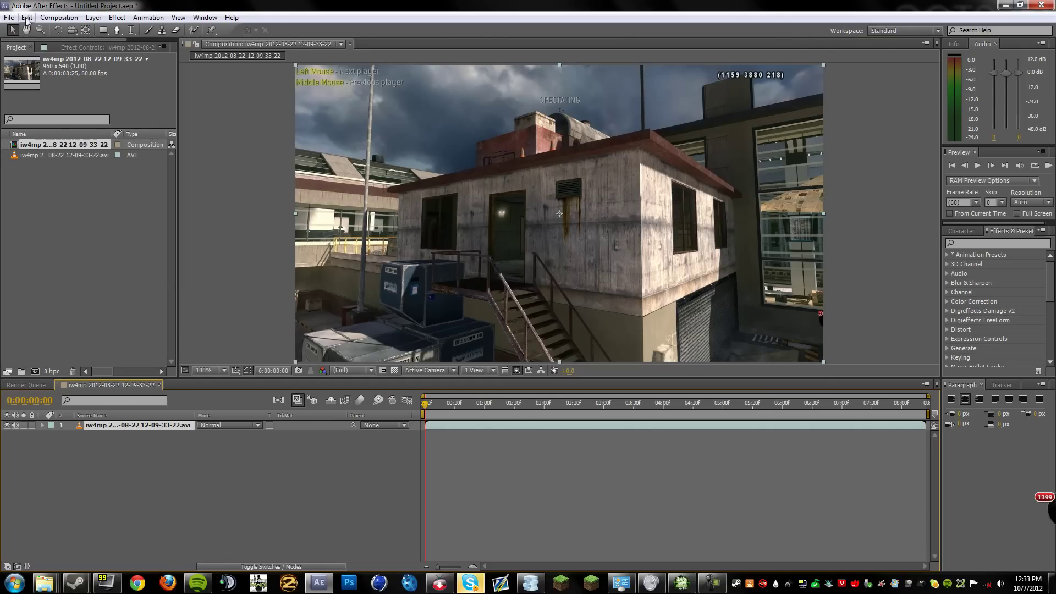
click(67, 18)
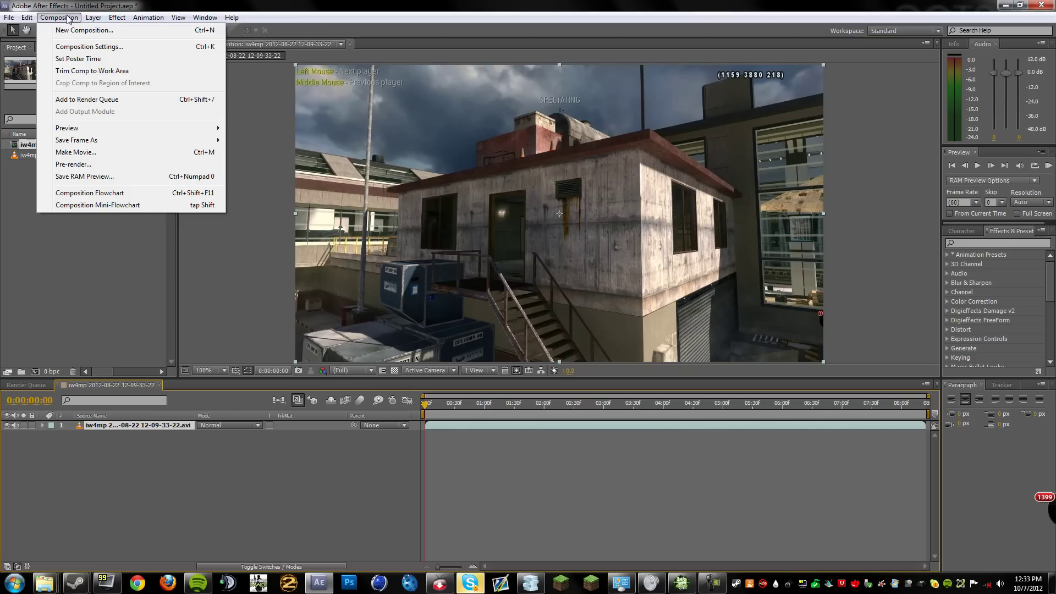
click(67, 17)
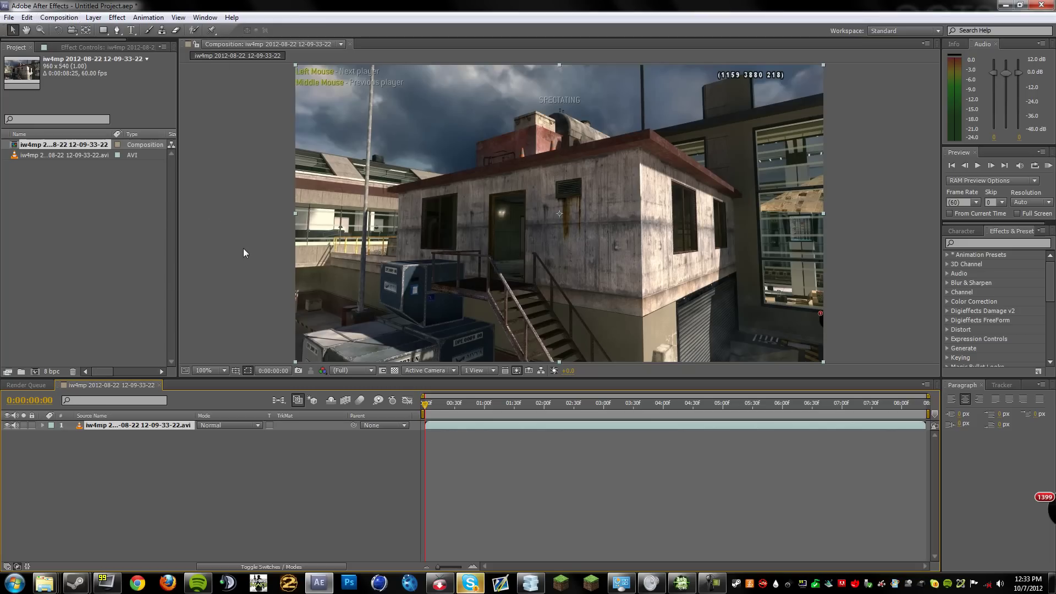
click(66, 17)
Scrub the clip from its start to about 0:00:04:42 to review the footage.
click(480, 397)
drag(438, 404, 641, 430)
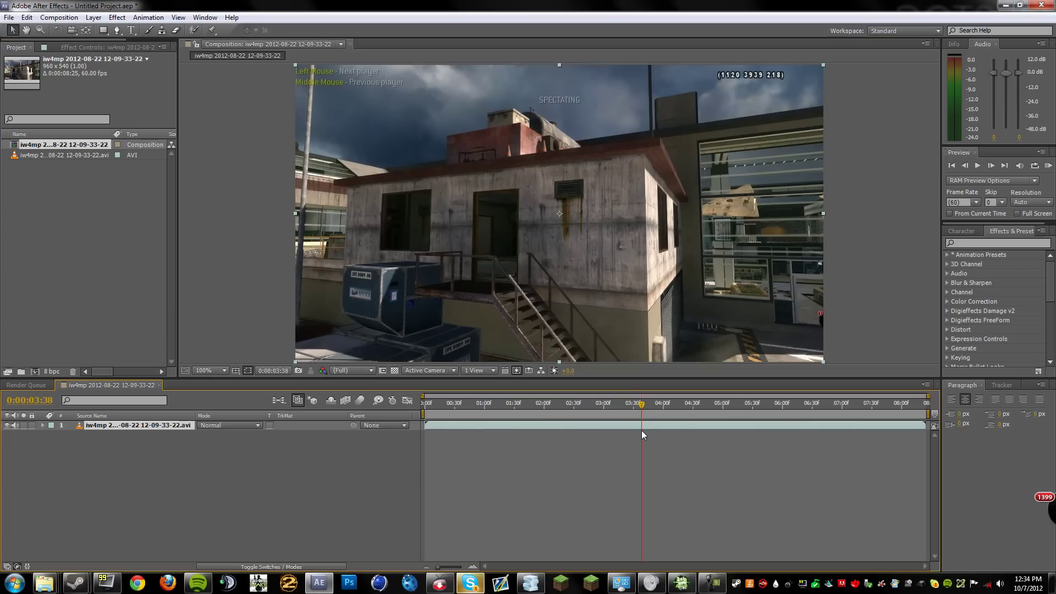
drag(642, 407, 702, 446)
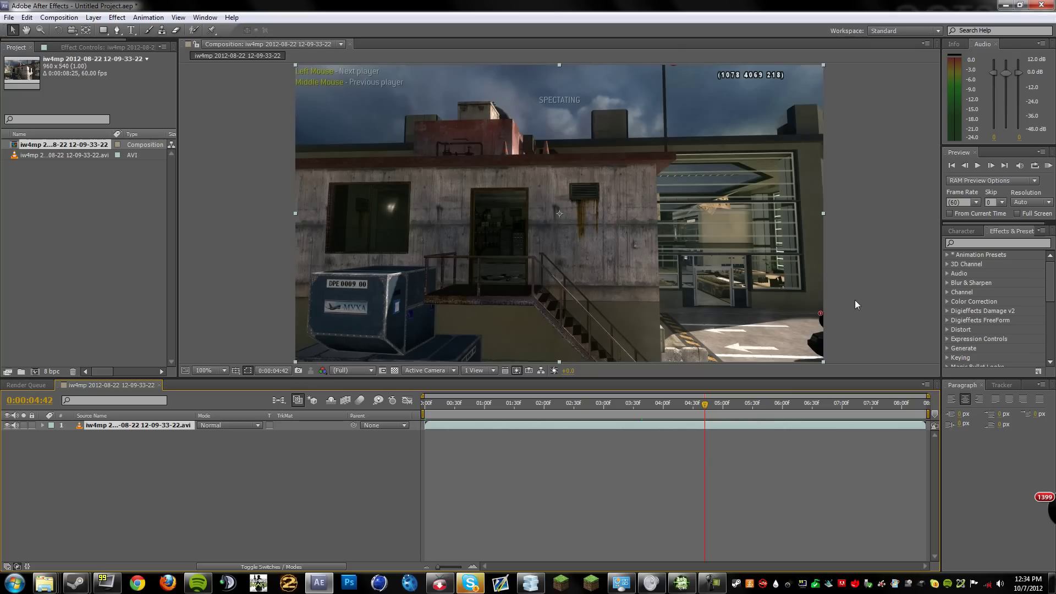
scroll(857, 281, down, 2)
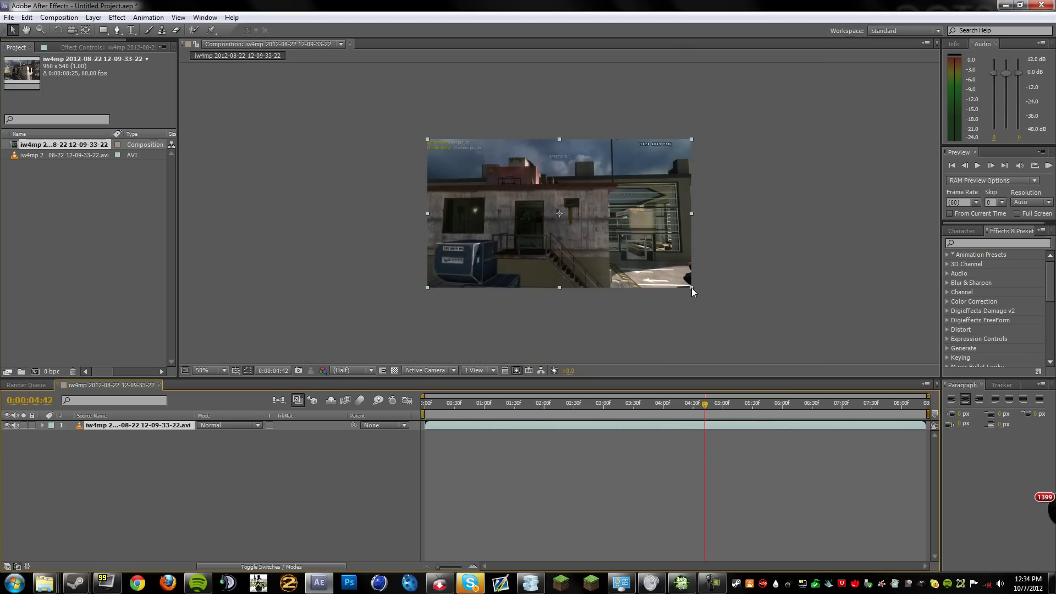
shift+drag(691, 287, 713, 316)
key(ctrl+z)
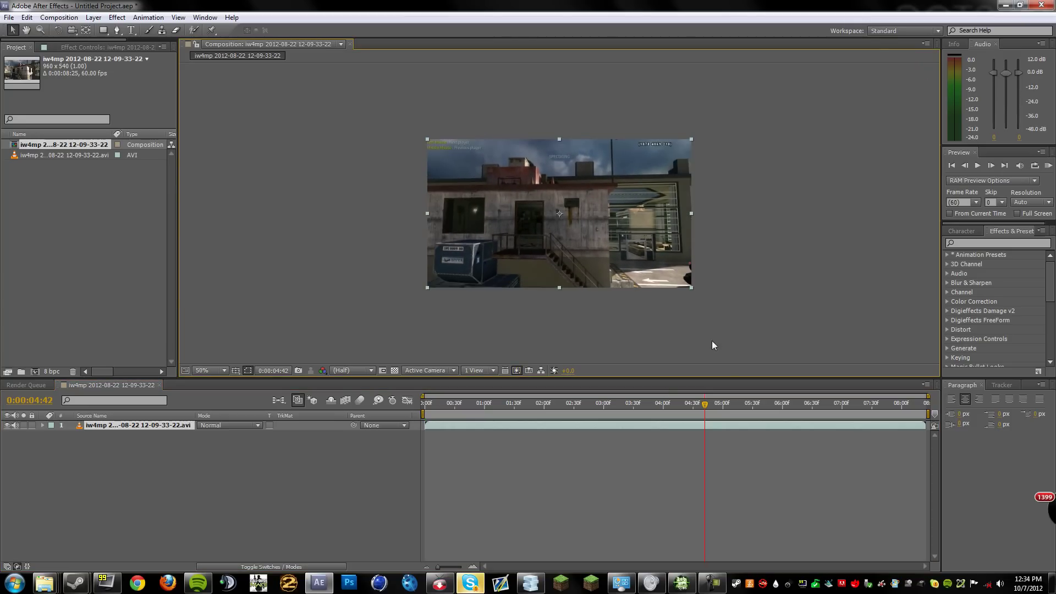
Scrub and preview the clip between about 3 and 6 seconds to examine the camera movement.
drag(704, 404, 622, 453)
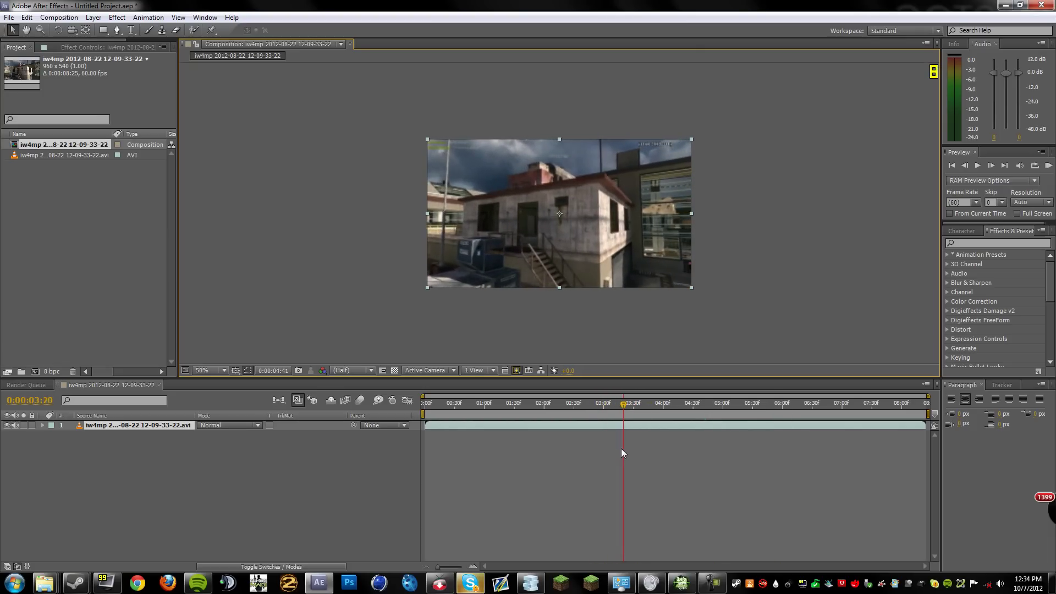
click(625, 405)
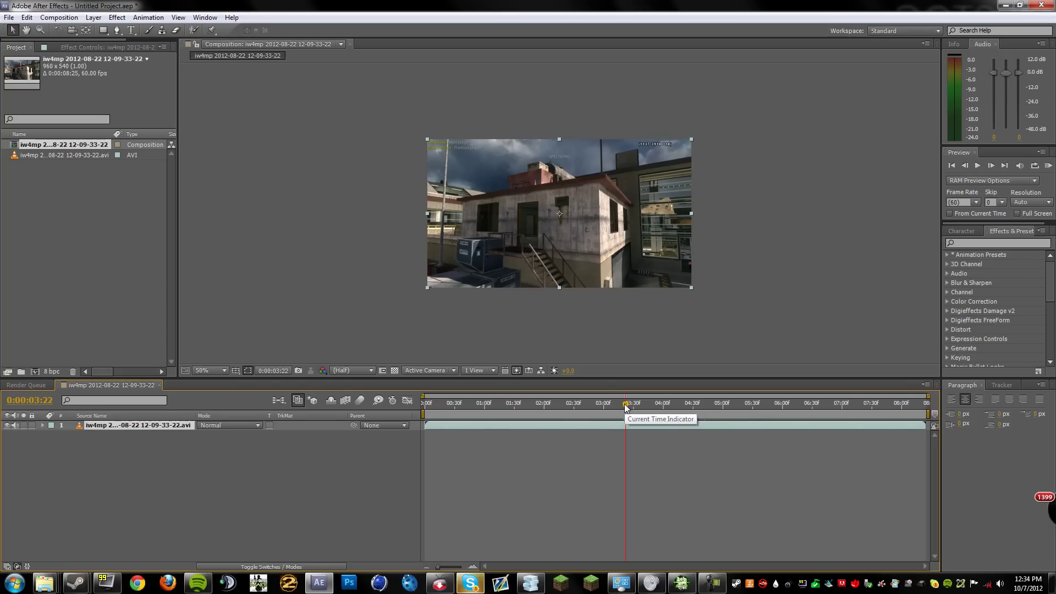
drag(625, 407, 604, 414)
key(space)
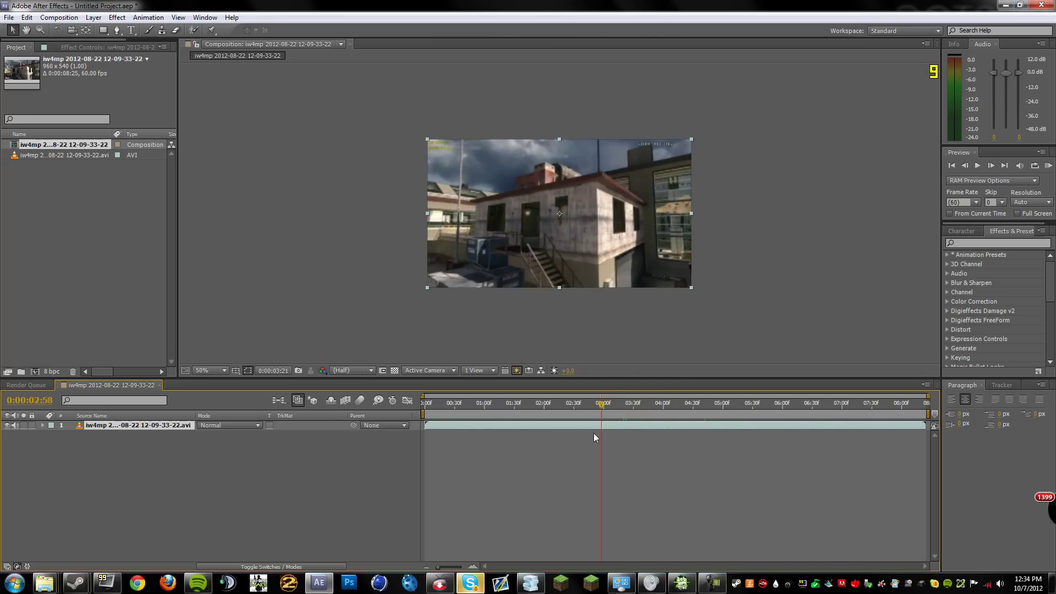
drag(622, 442, 755, 492)
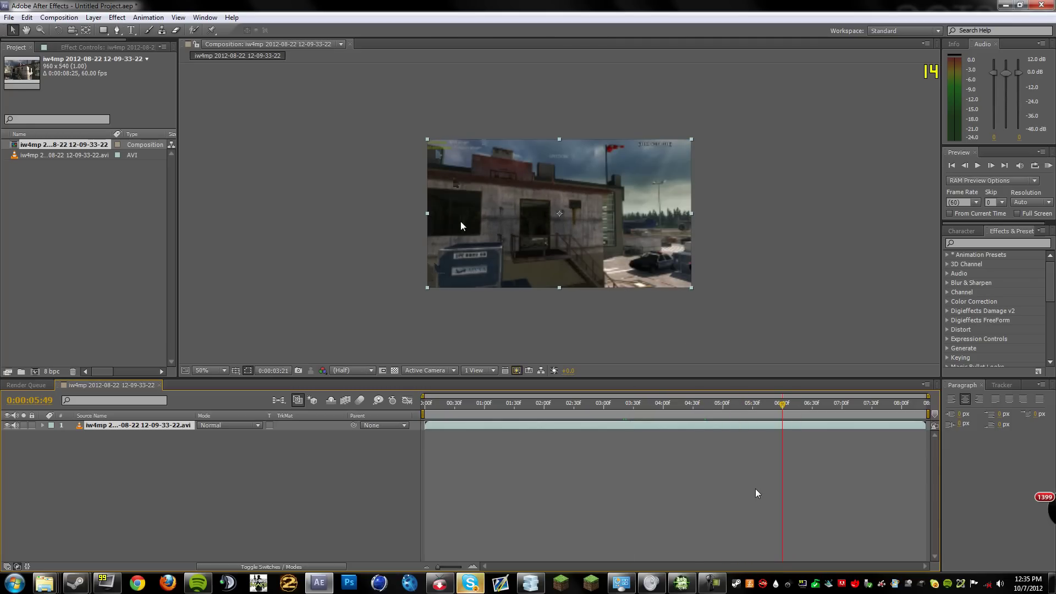
Set the composition width to 1280 px with the aspect ratio locked to 16:9.
click(59, 17)
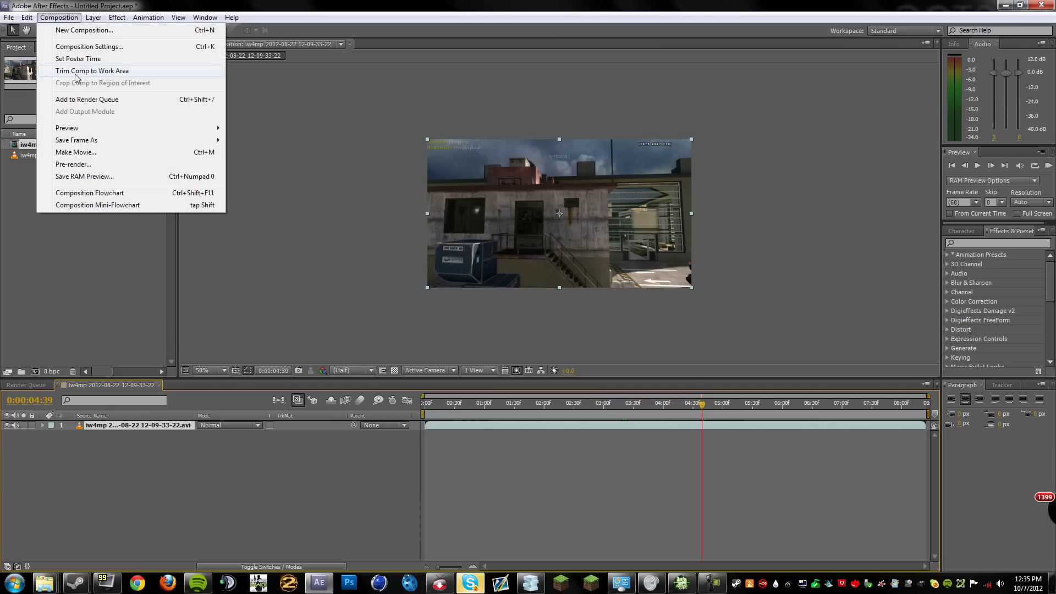
click(95, 48)
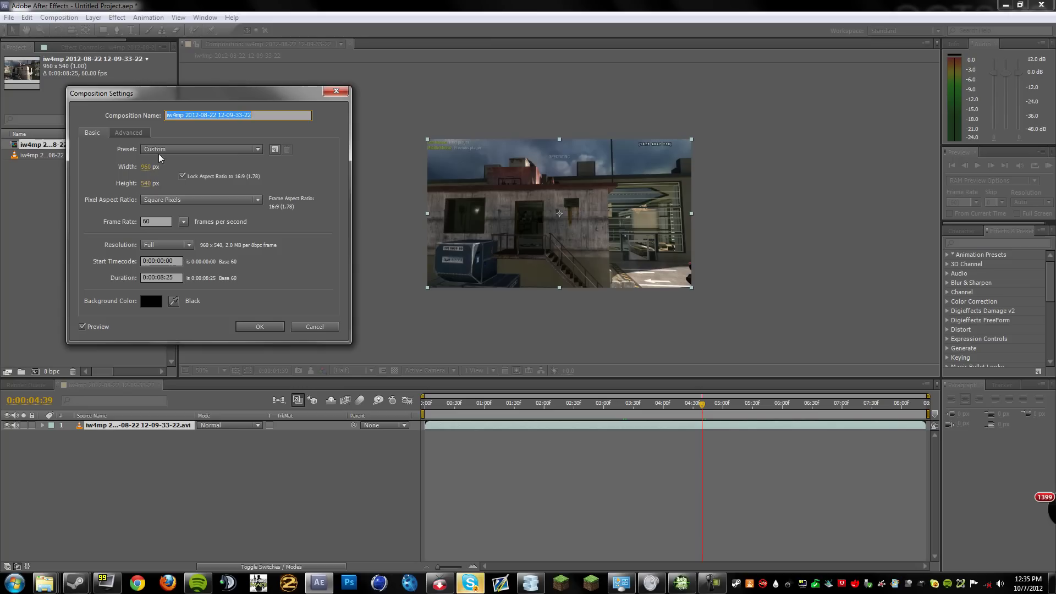
click(145, 167)
text(1280)
key(Return)
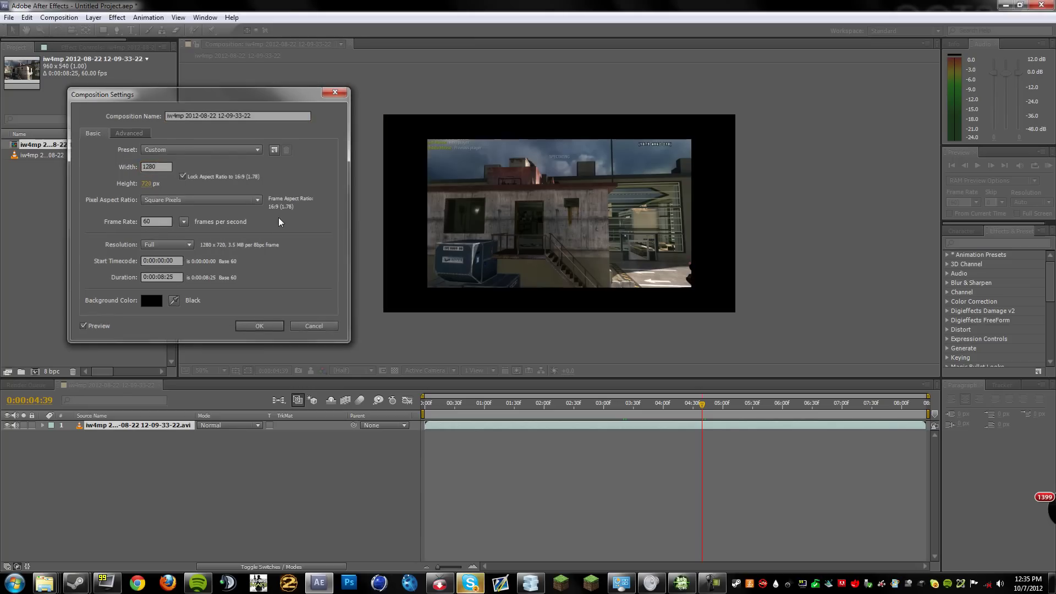
Scale the clip layer up proportionally until it overfills the composition frame, and shift it slightly upward.
click(633, 423)
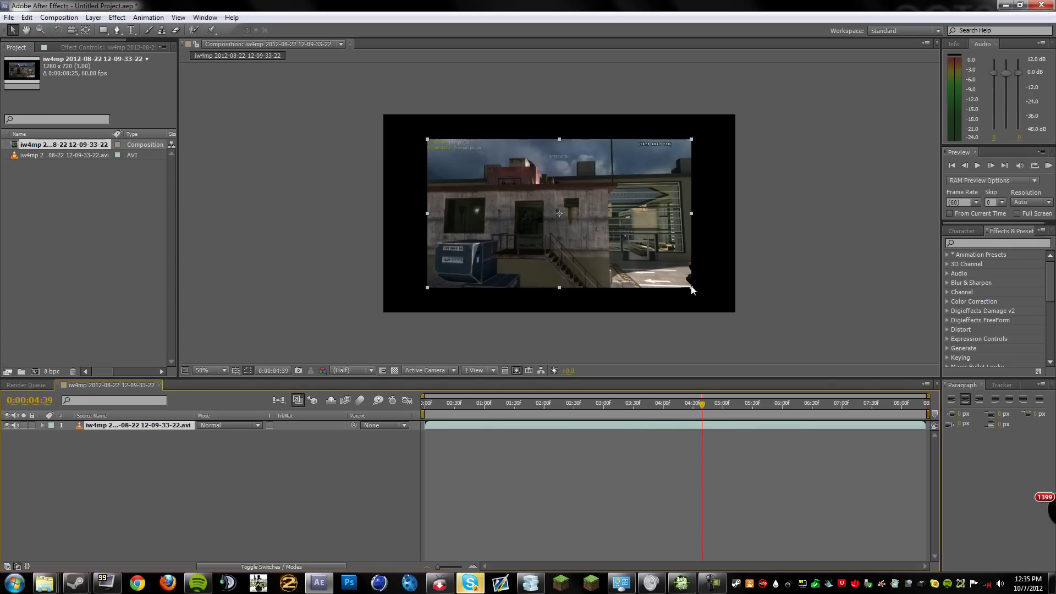
shift+drag(691, 289, 770, 381)
drag(577, 259, 578, 249)
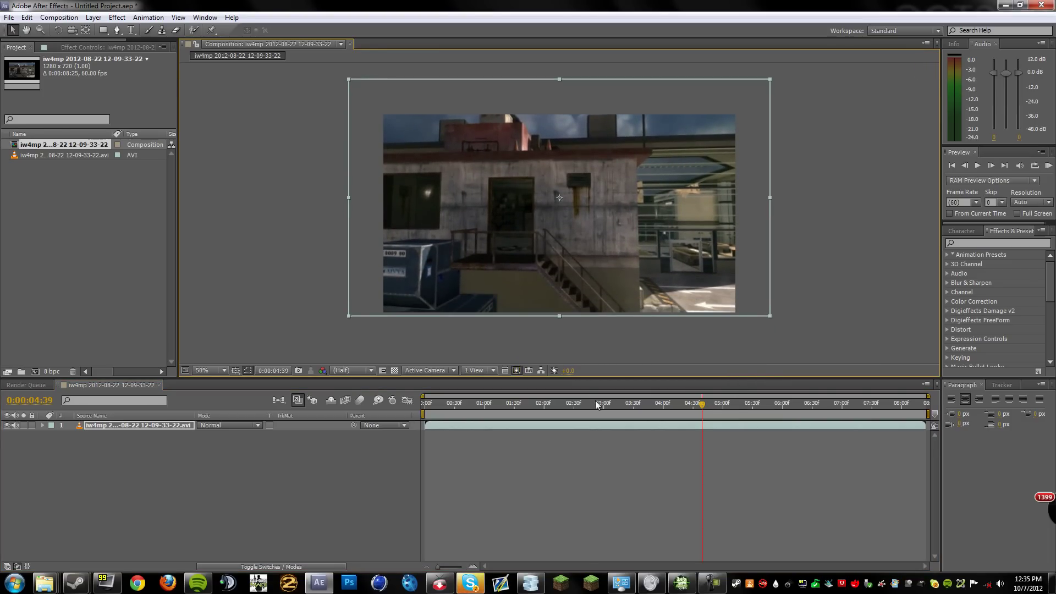
Limit the work area to start at about 0:00:03:17 and end shortly after 0:00:07:00.
drag(591, 407, 620, 432)
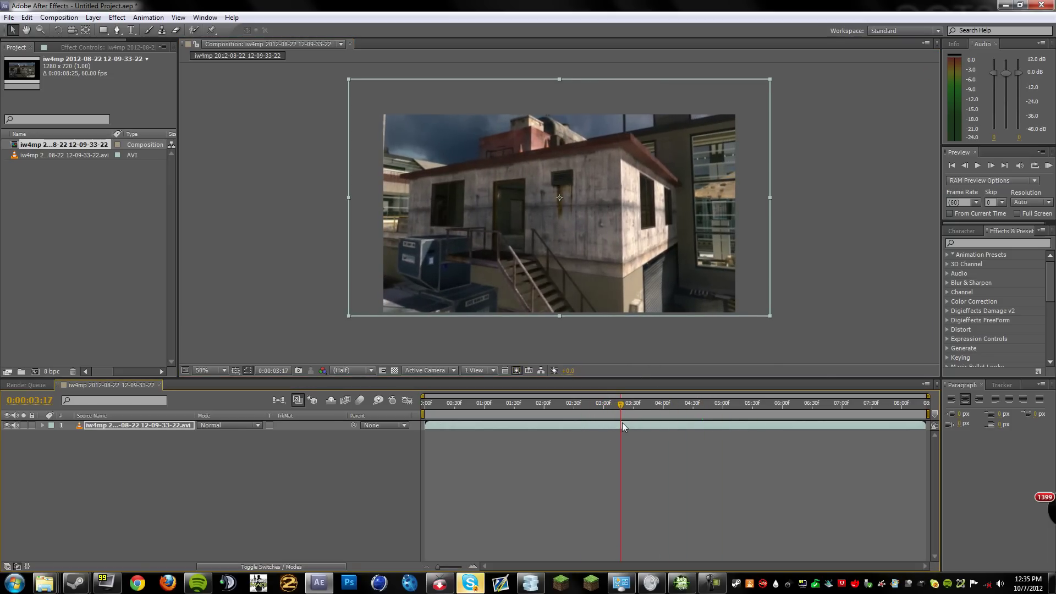
key(b)
key(space)
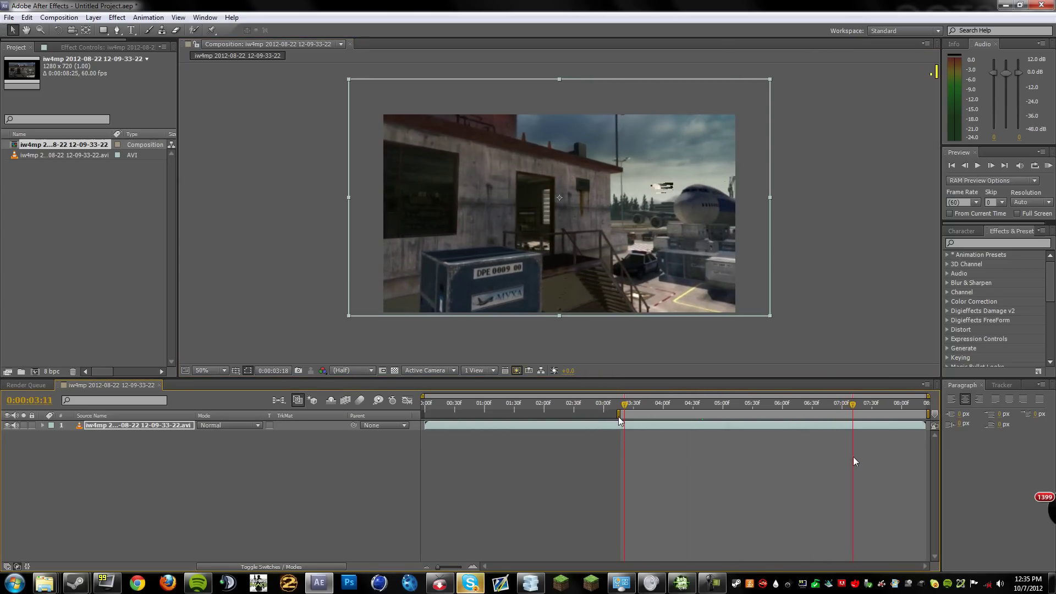
key(n)
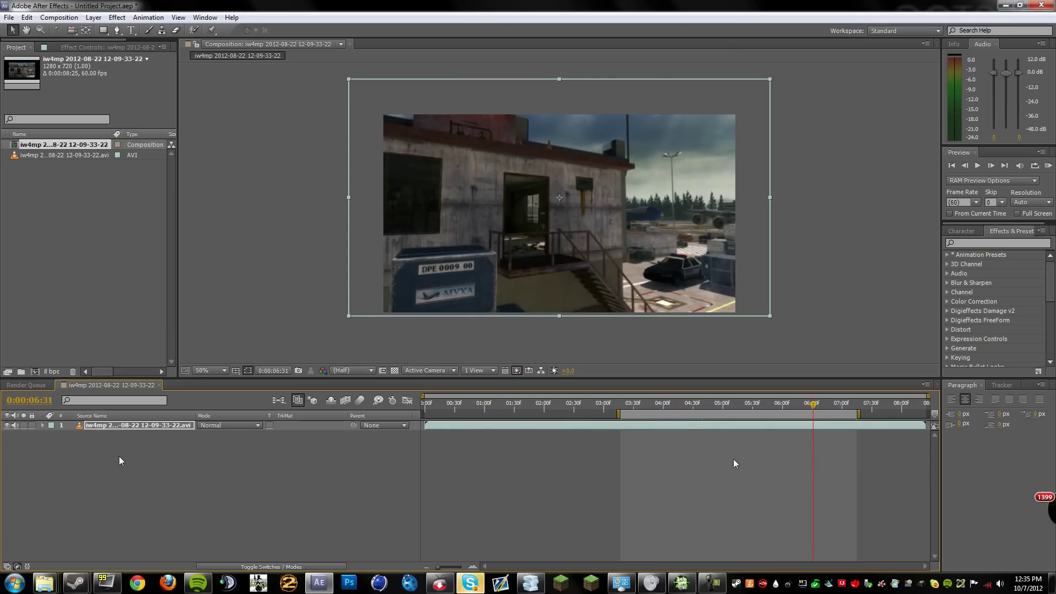
Add the composition to the render queue and set its output module format to JPEG Sequence.
click(59, 17)
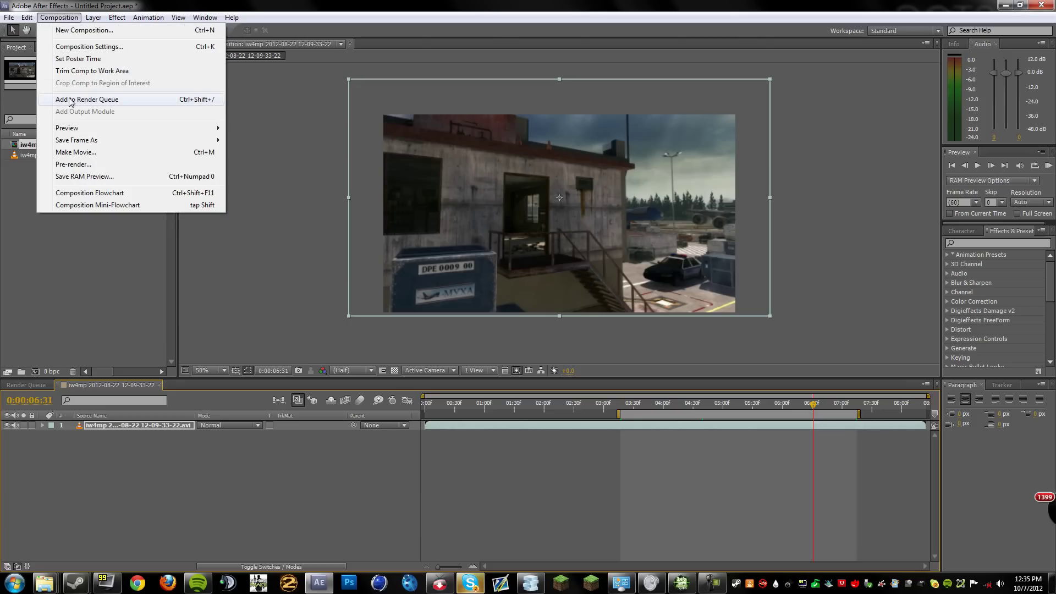
click(87, 99)
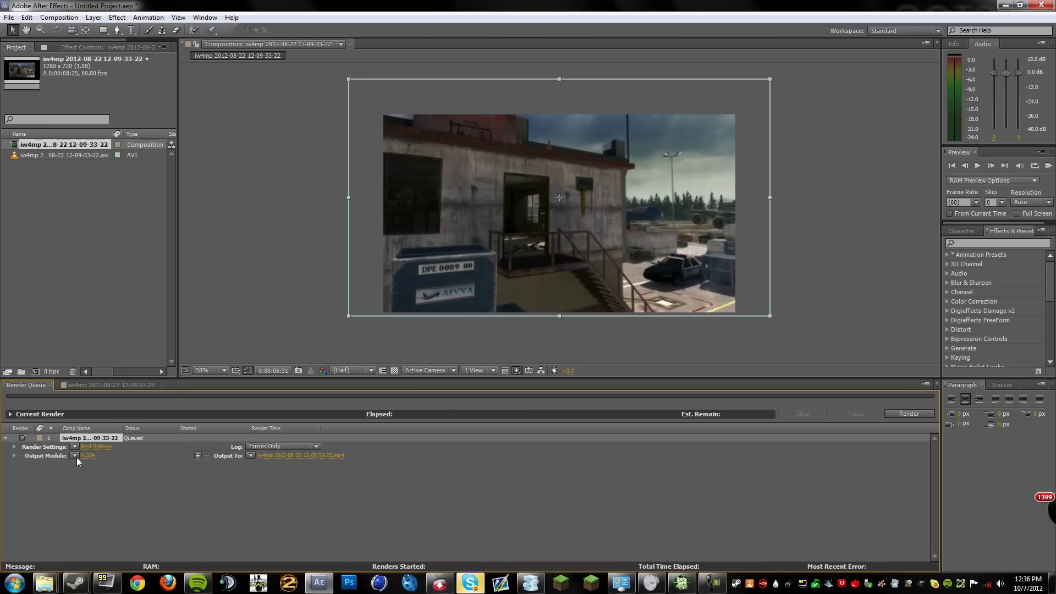
click(84, 455)
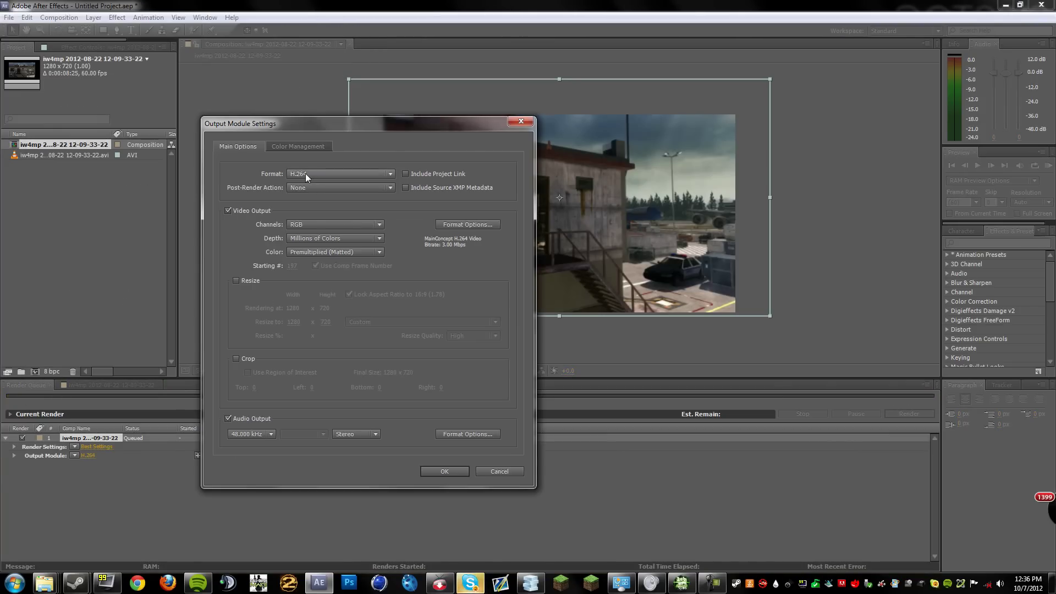
click(306, 173)
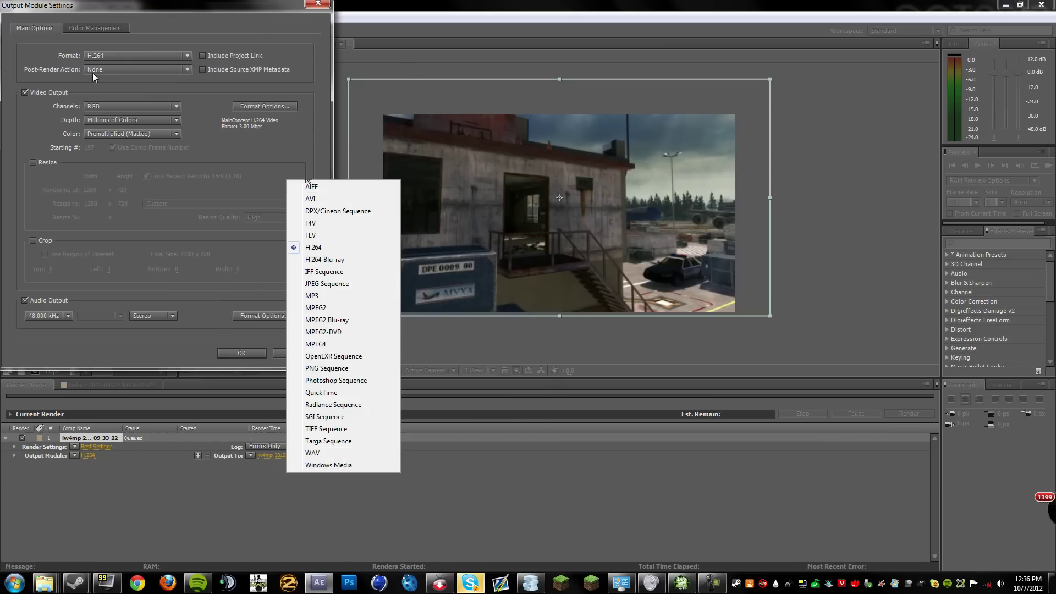
click(326, 283)
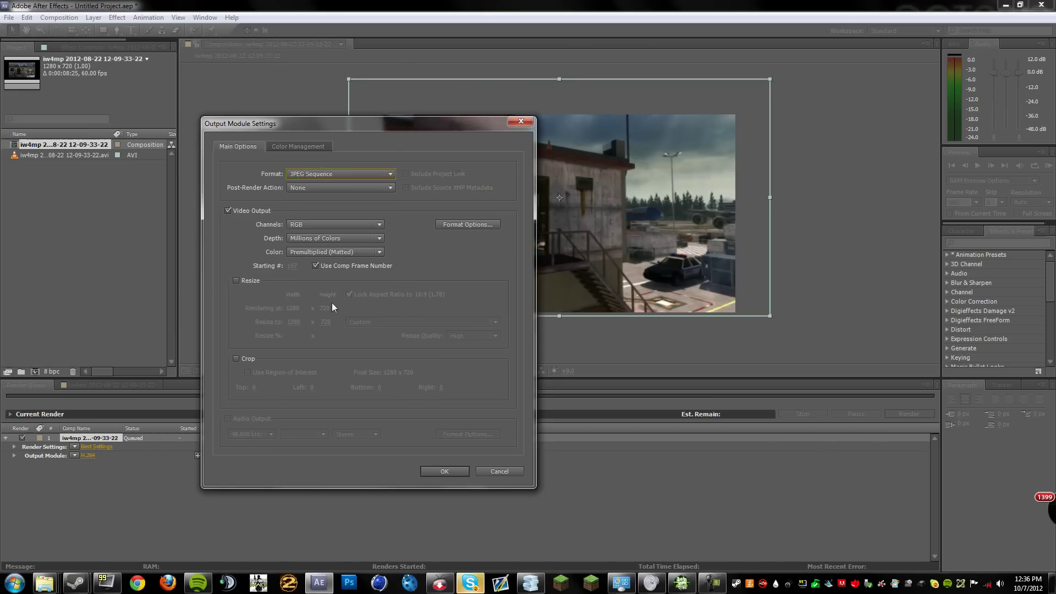
Accept the JPEG options with Maximum quality and Baseline ("Standard") format, and apply the output module settings.
click(456, 229)
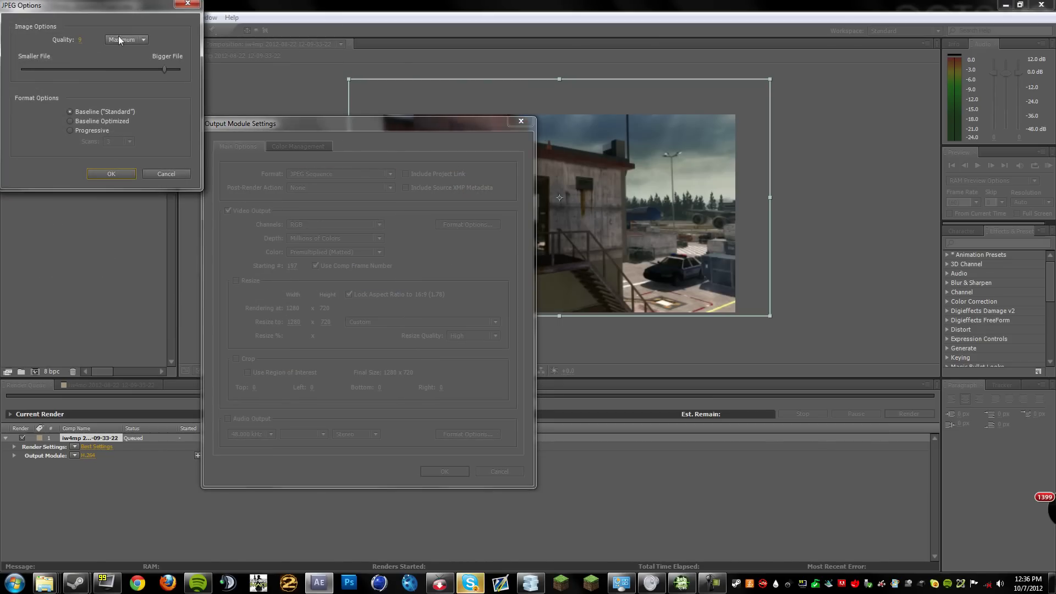
click(112, 173)
click(156, 174)
click(459, 472)
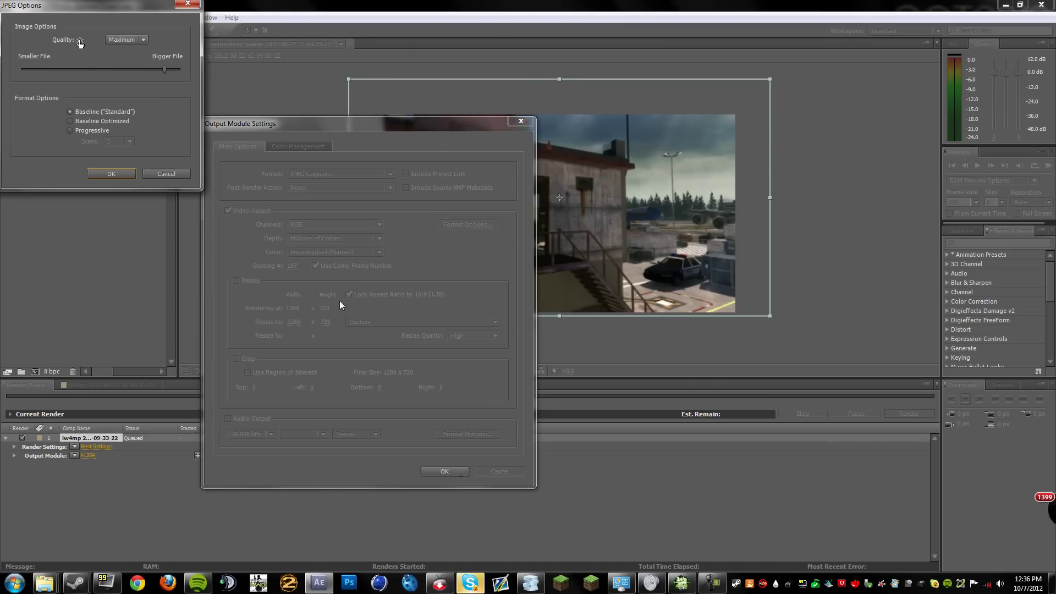
key(Return)
click(440, 470)
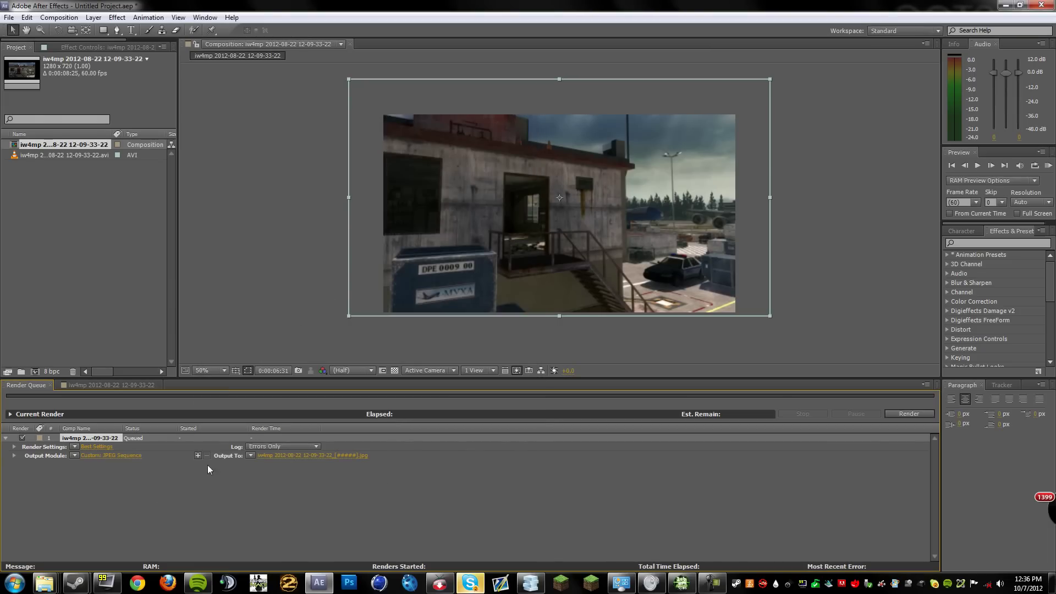
For the render output location, create a folder named tutorial inside the After Effects folder and open it.
click(292, 456)
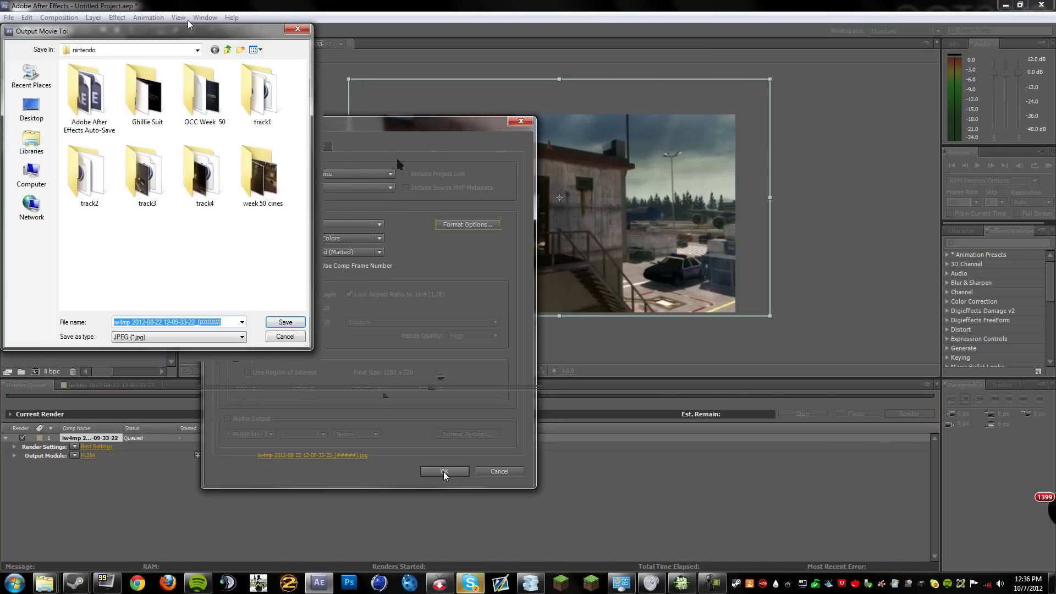
drag(187, 26, 378, 92)
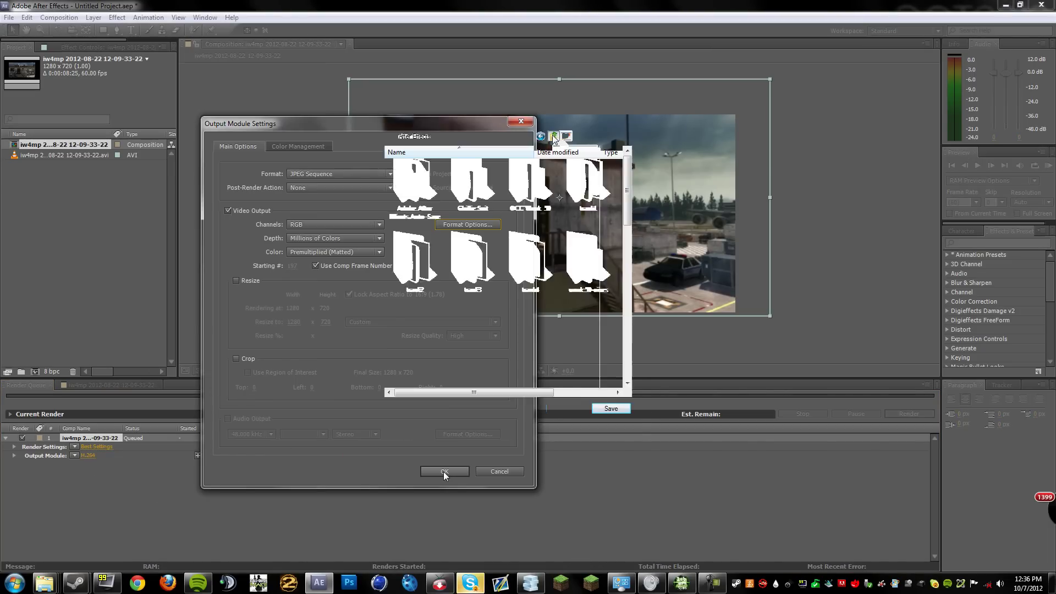
click(554, 139)
click(566, 135)
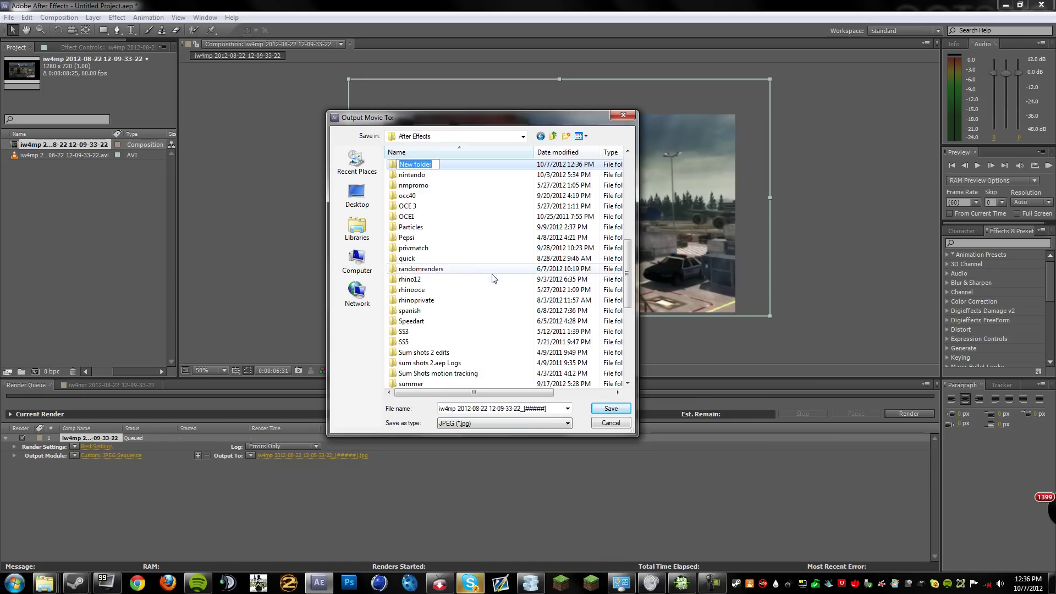
text(tut)
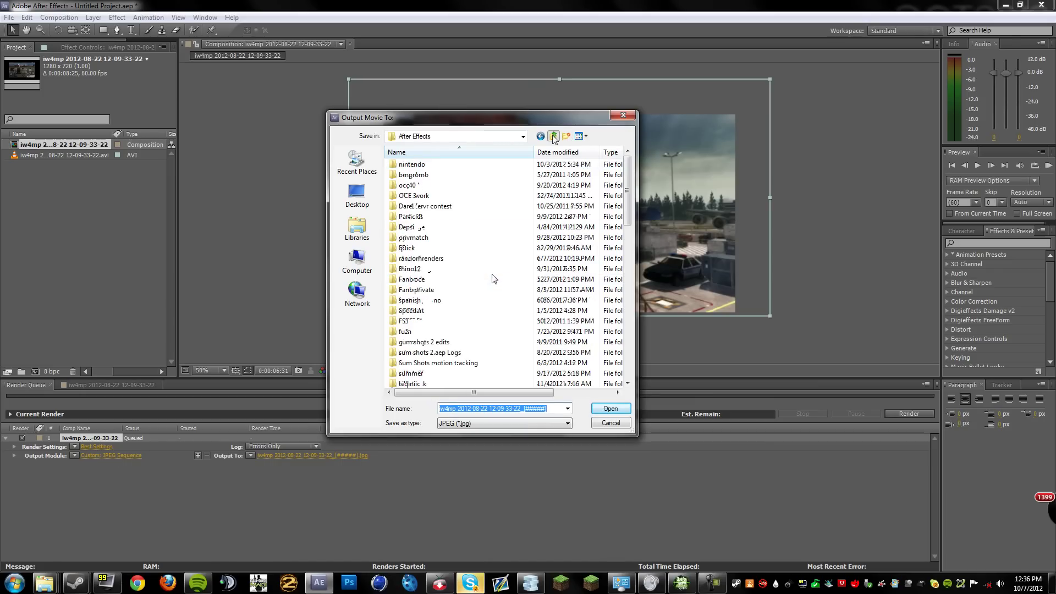
click(458, 282)
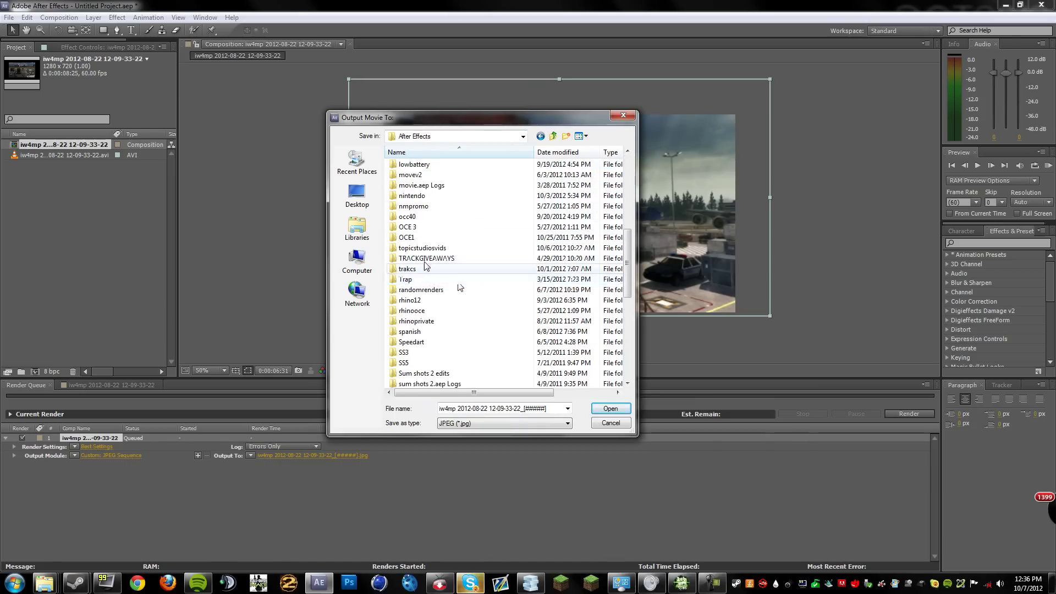
double_click(420, 289)
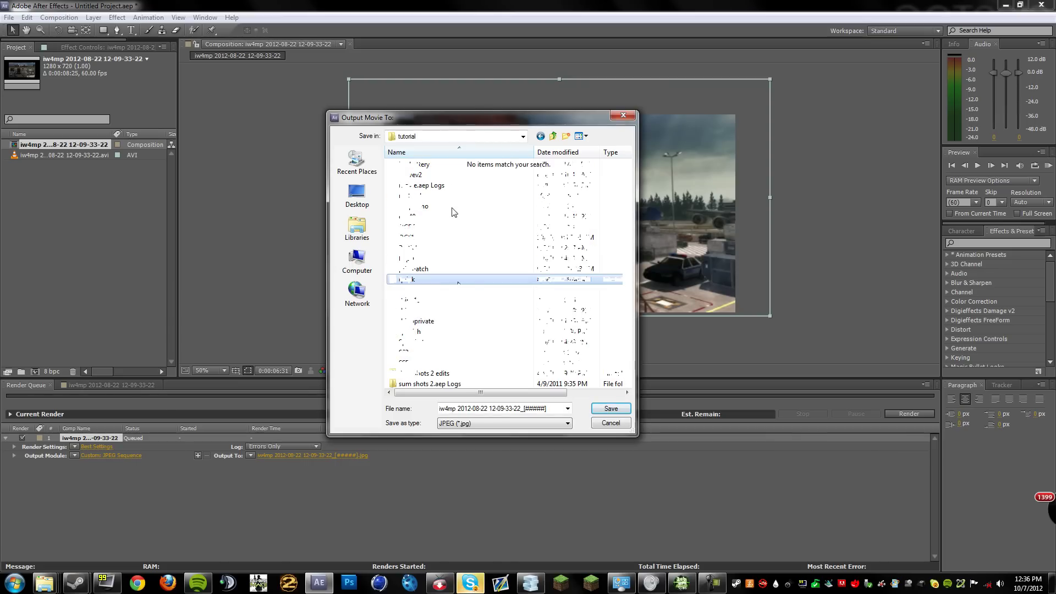
Create a folder named track1 inside the tutorial folder for the render output.
right_click(453, 208)
mouse_move(480, 340)
click(668, 342)
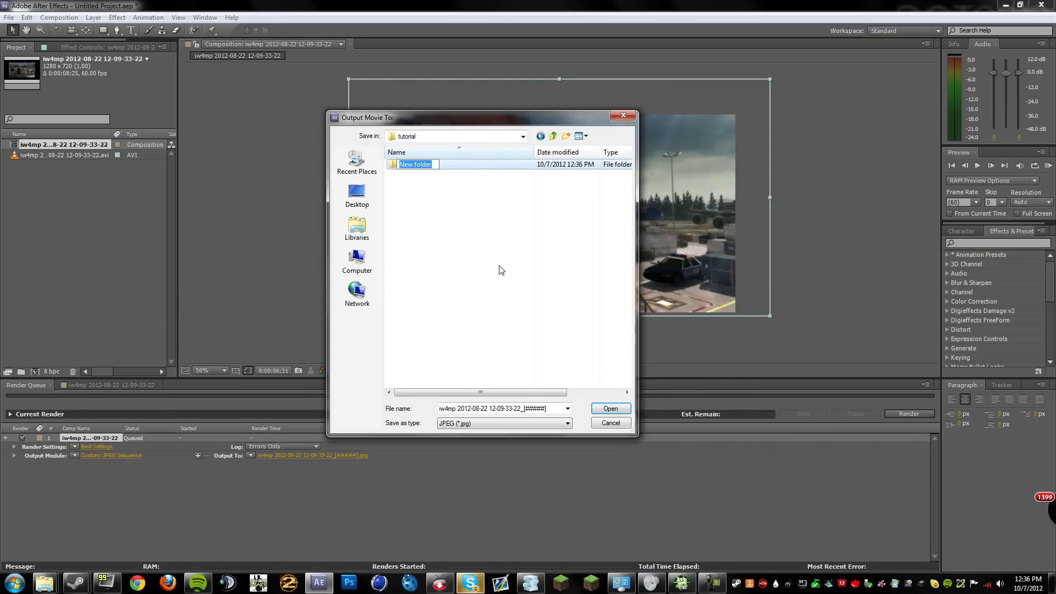
right_click(454, 209)
mouse_move(578, 339)
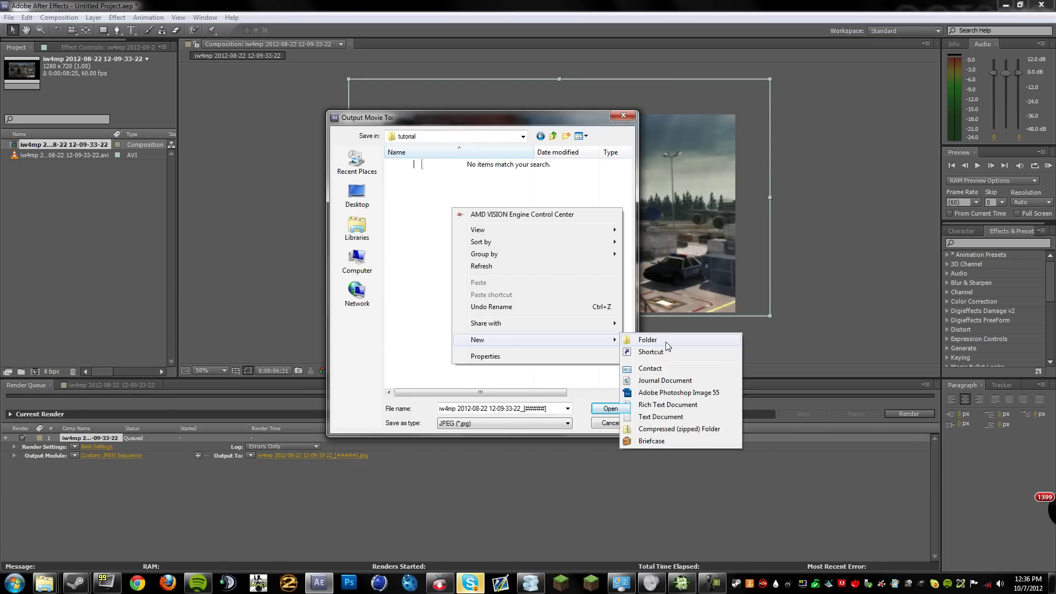
text(track1)
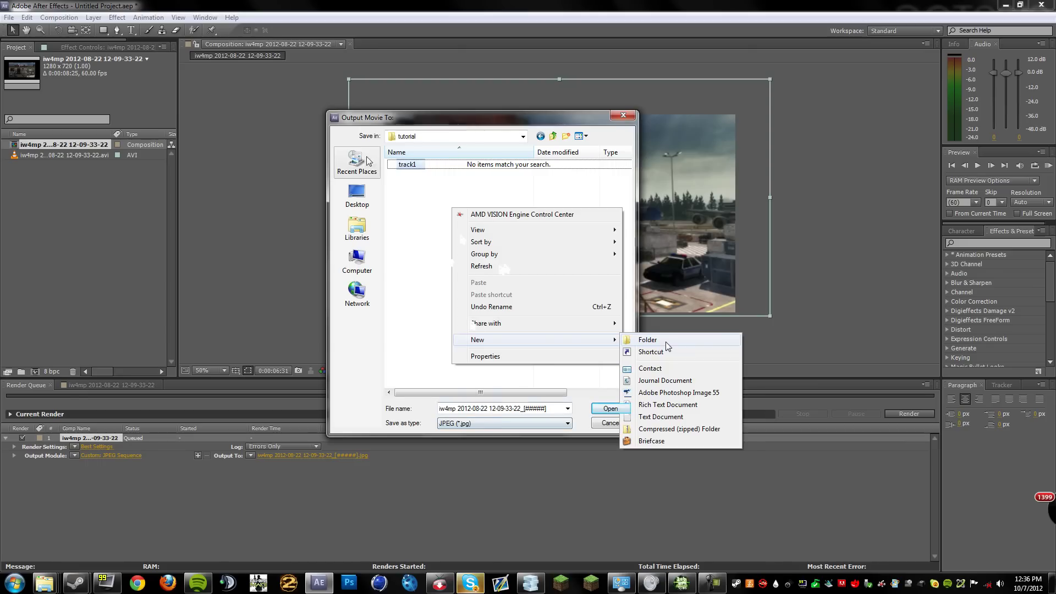
key(Return)
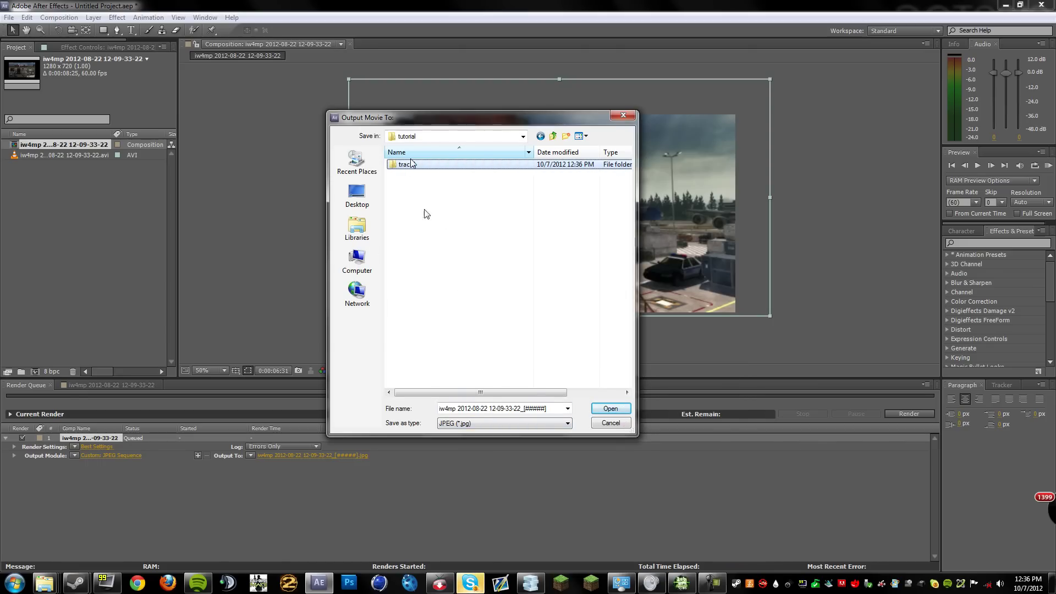
Save the output sequence as track1 inside the track1 folder and render the queued composition.
mouse_move(406, 122)
mouse_down()
mouse_move(668, 218)
mouse_move(696, 241)
mouse_move(487, 167)
mouse_move(406, 122)
mouse_up()
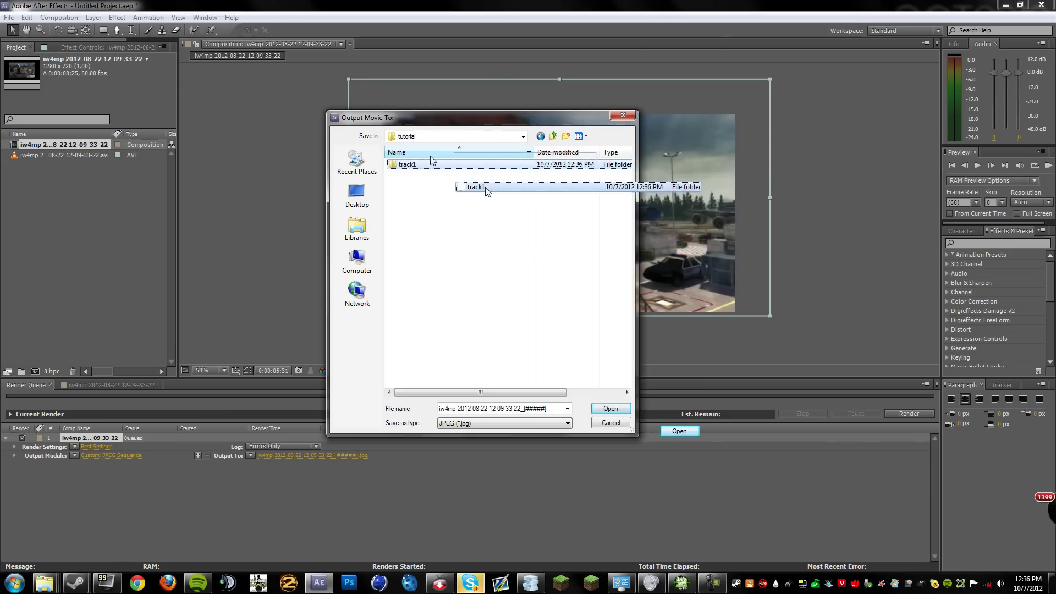
drag(508, 431, 662, 439)
text(track)
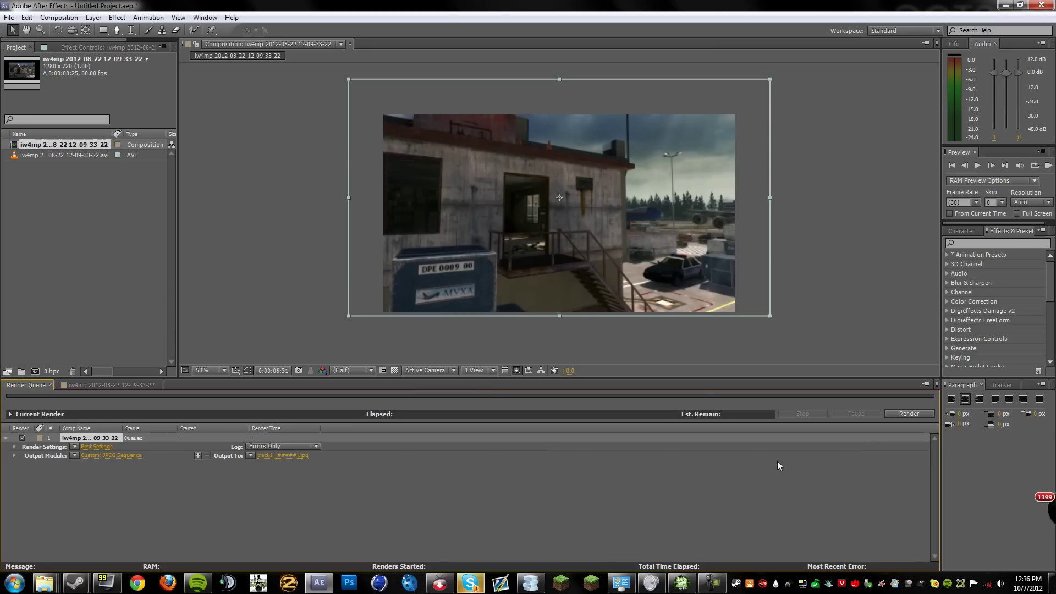
click(907, 414)
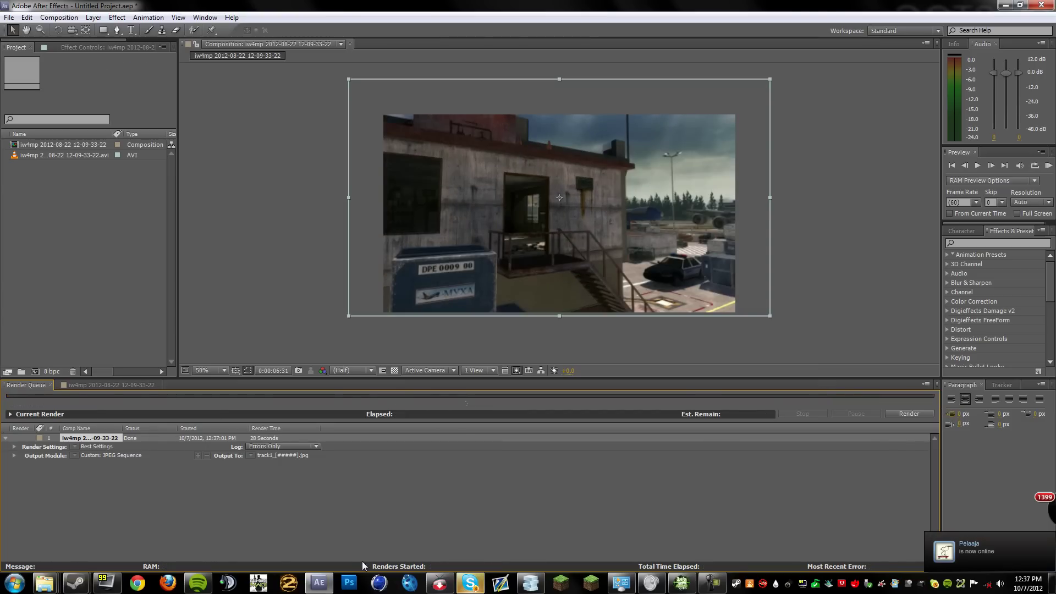
Launch boujou and close its Import Sequence and Image Sequence dialogs.
click(412, 587)
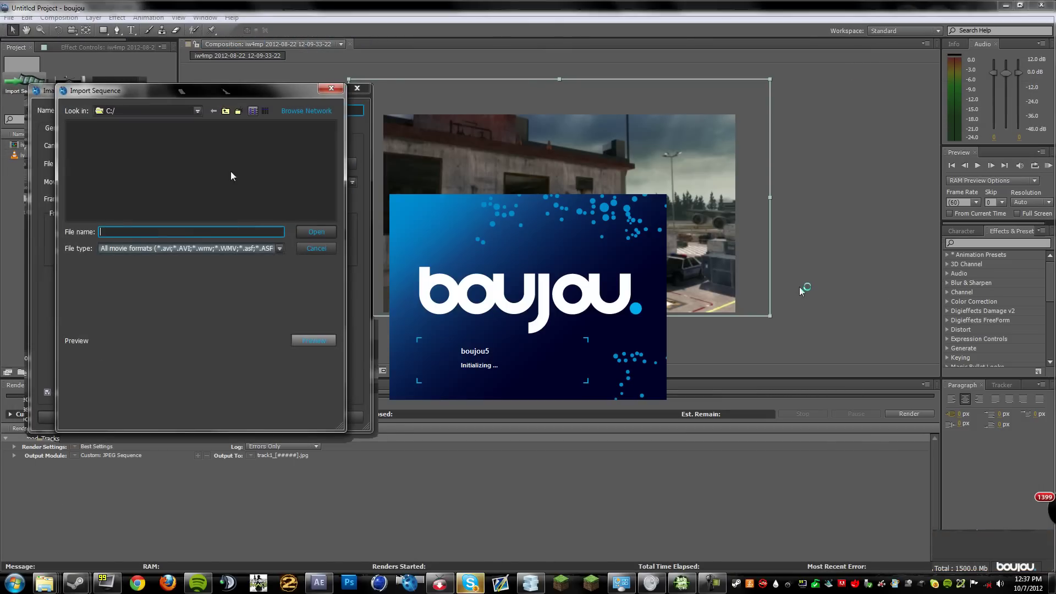
click(331, 88)
click(358, 88)
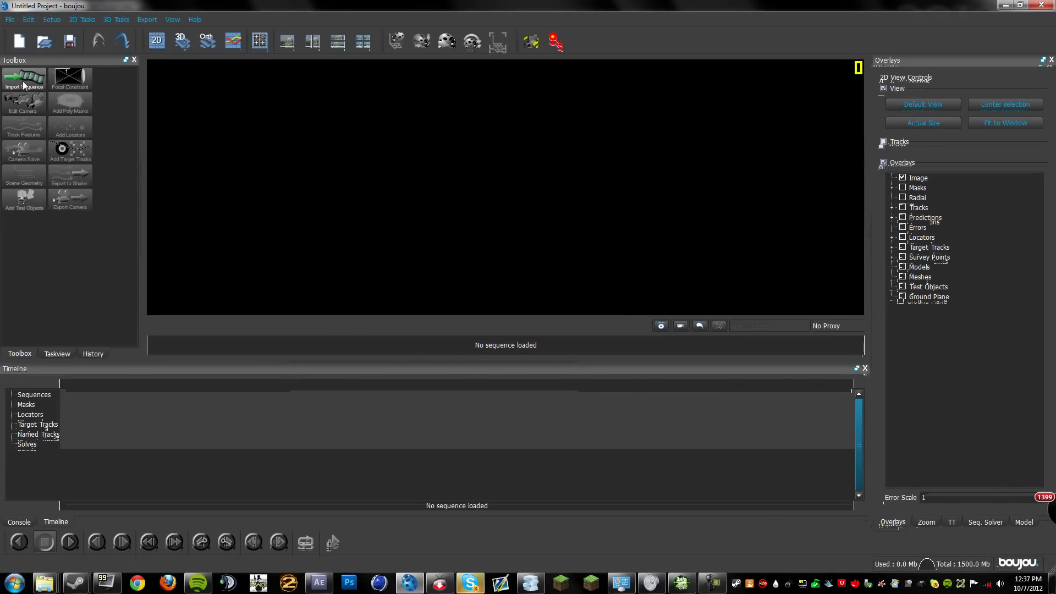
Choose track1_00197.jpg from the After Effects/tutorial/track1 folder as the image sequence to import.
click(35, 95)
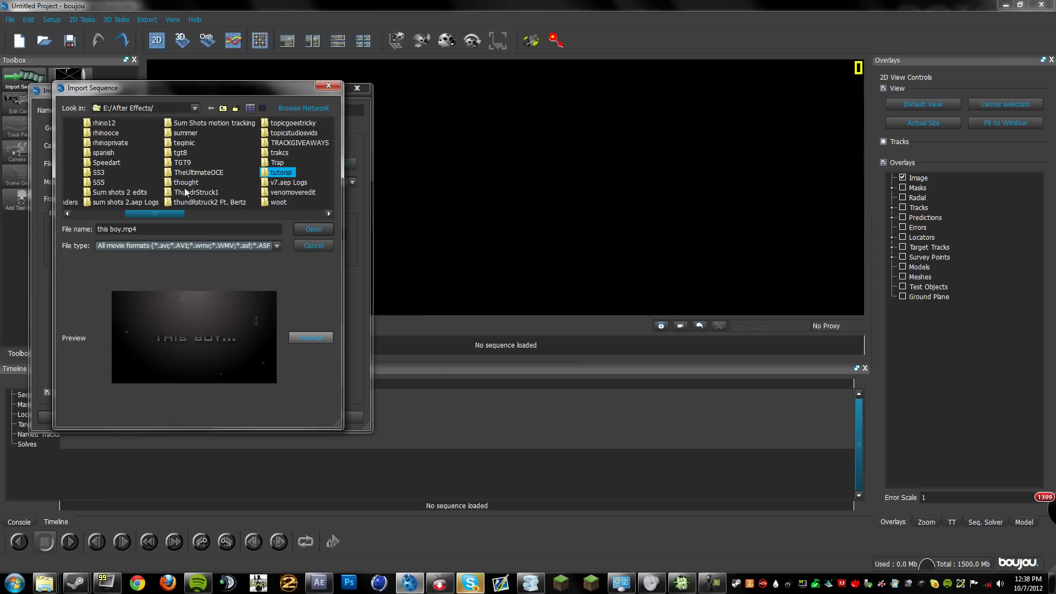
double_click(278, 173)
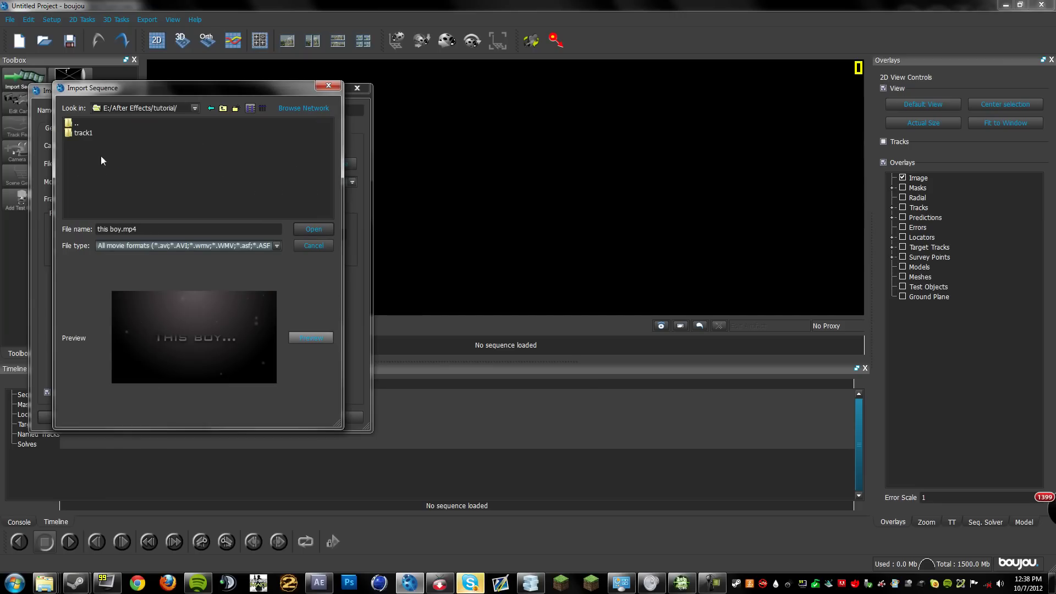
double_click(80, 133)
click(81, 133)
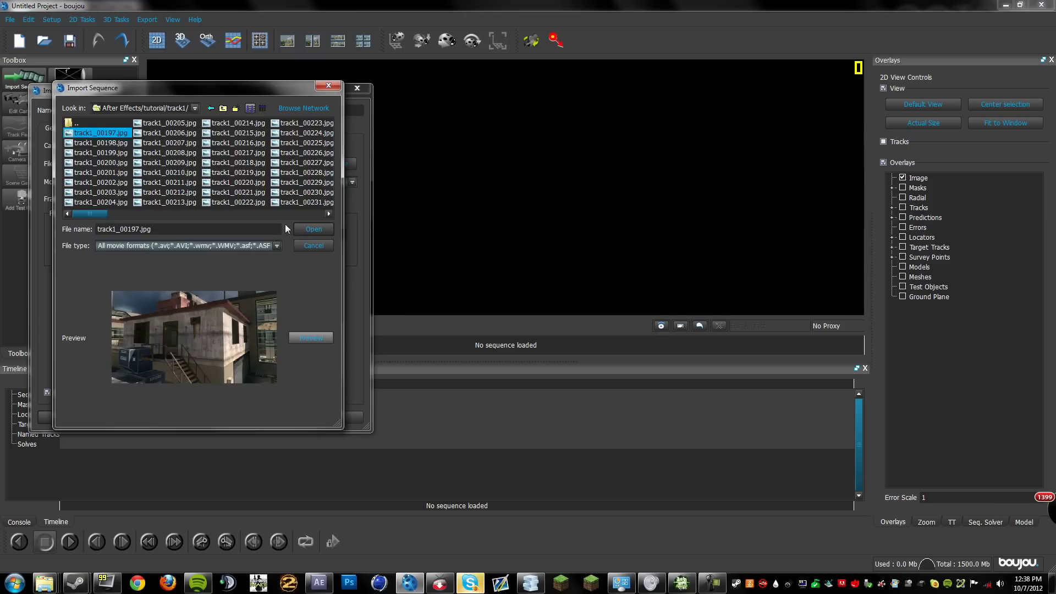
click(306, 228)
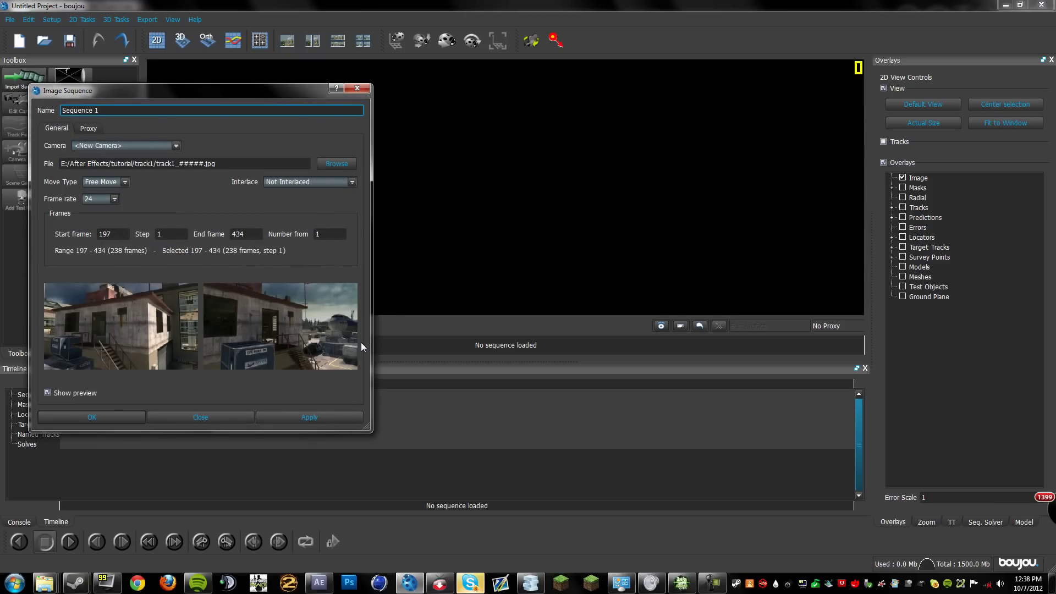
Set the sequence's frame rate to 60 and complete the import with the Free Move type.
click(110, 199)
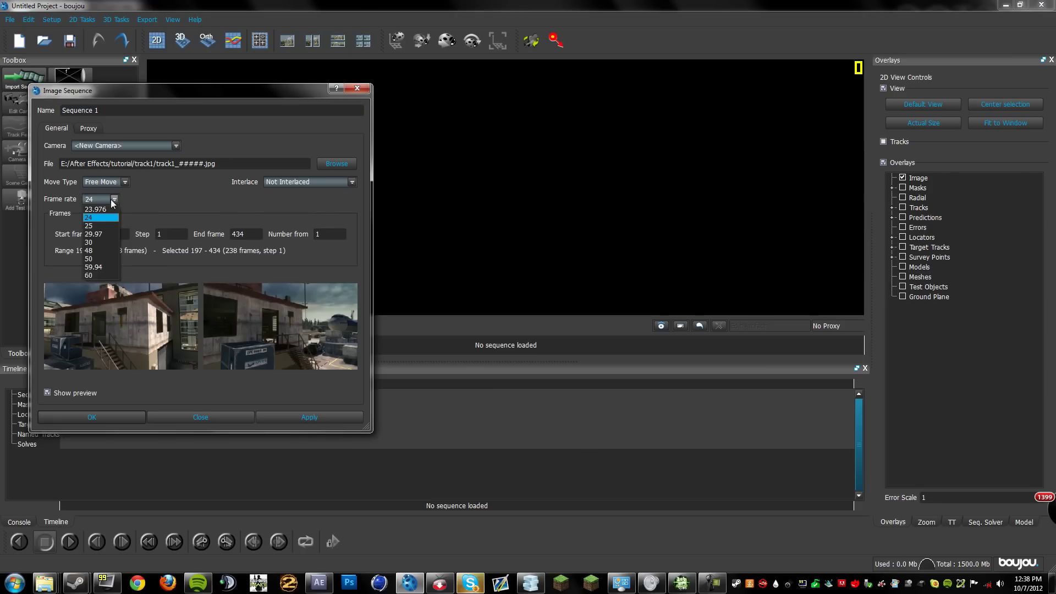
click(96, 275)
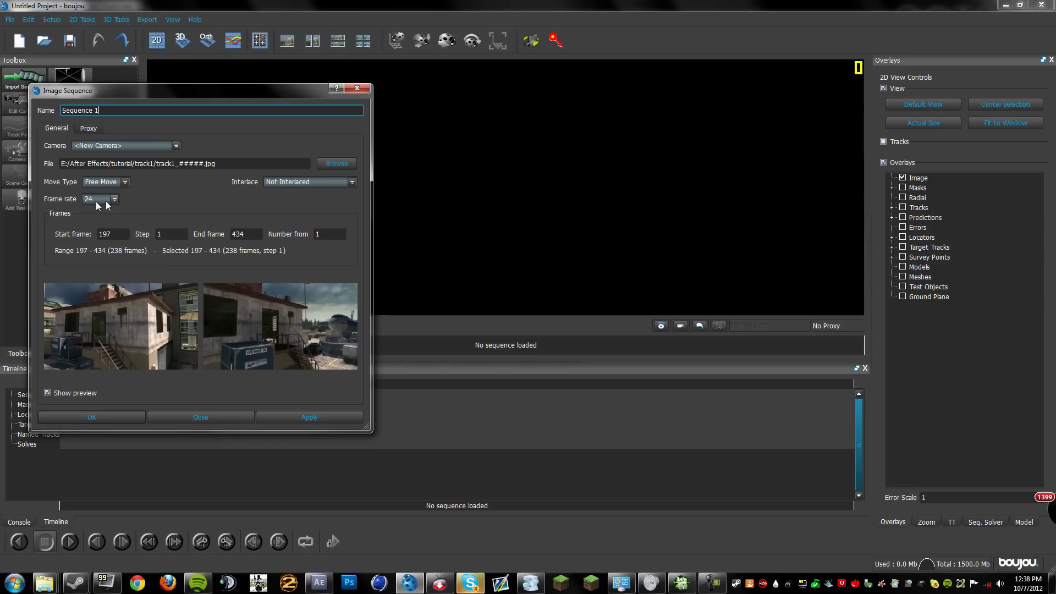
click(111, 420)
drag(168, 346, 98, 341)
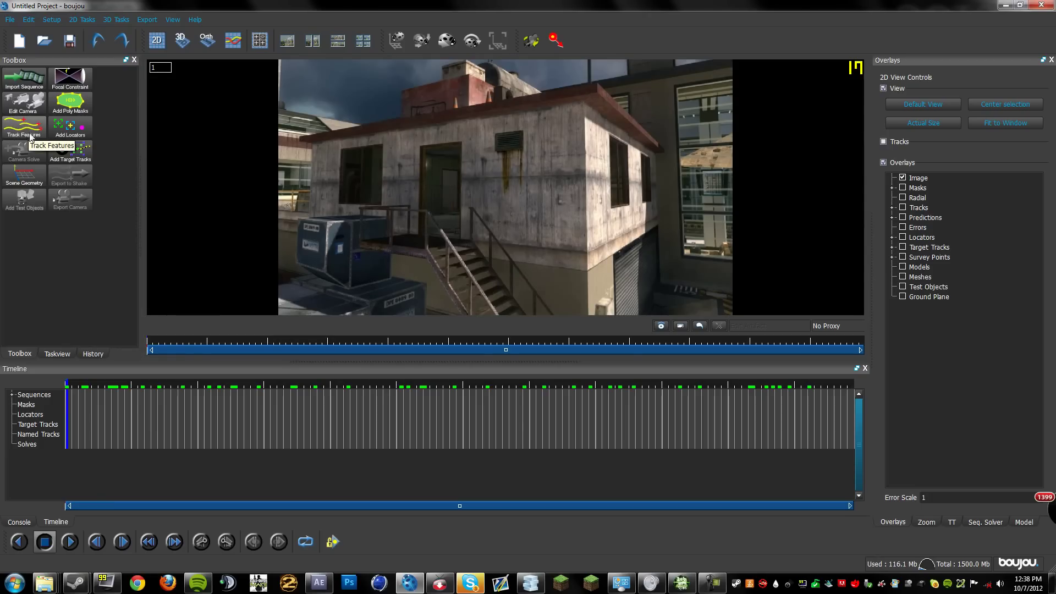
Run feature tracking on all frames of Sequence 1 with the default advanced properties, and review the tracks through the clip.
click(28, 128)
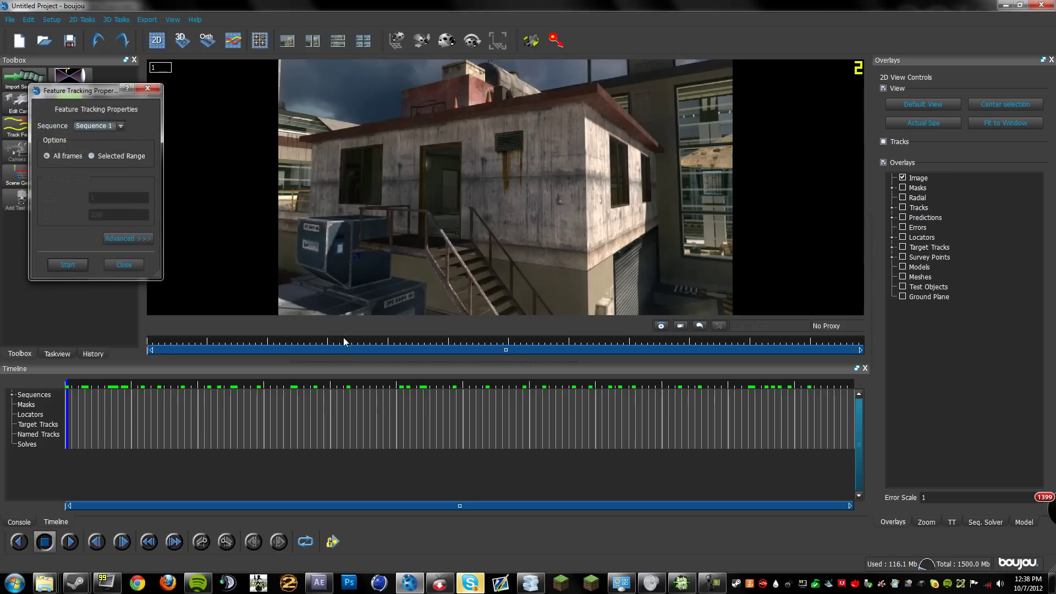
click(117, 238)
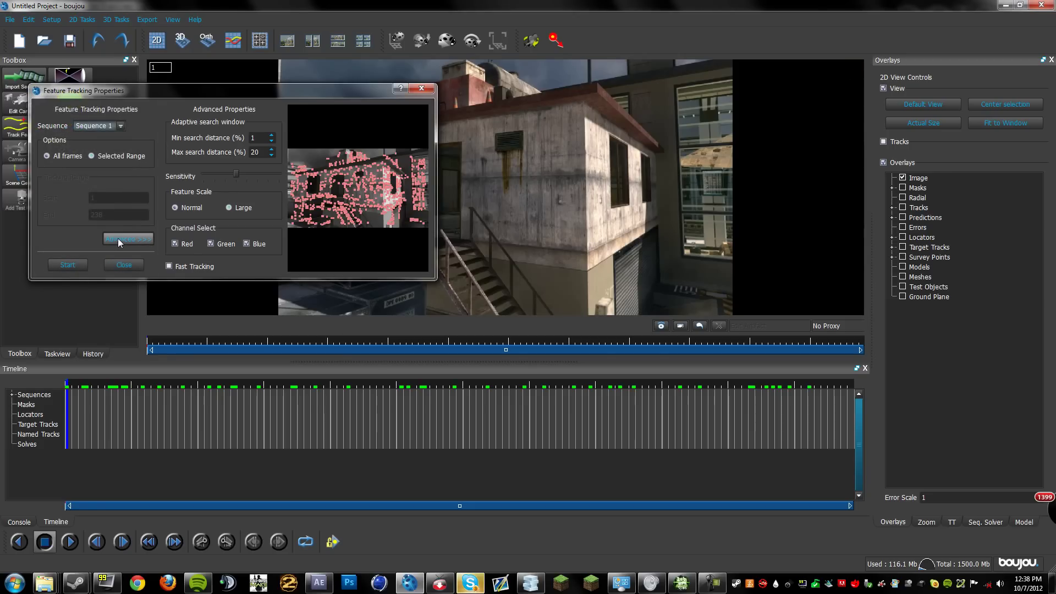
click(74, 265)
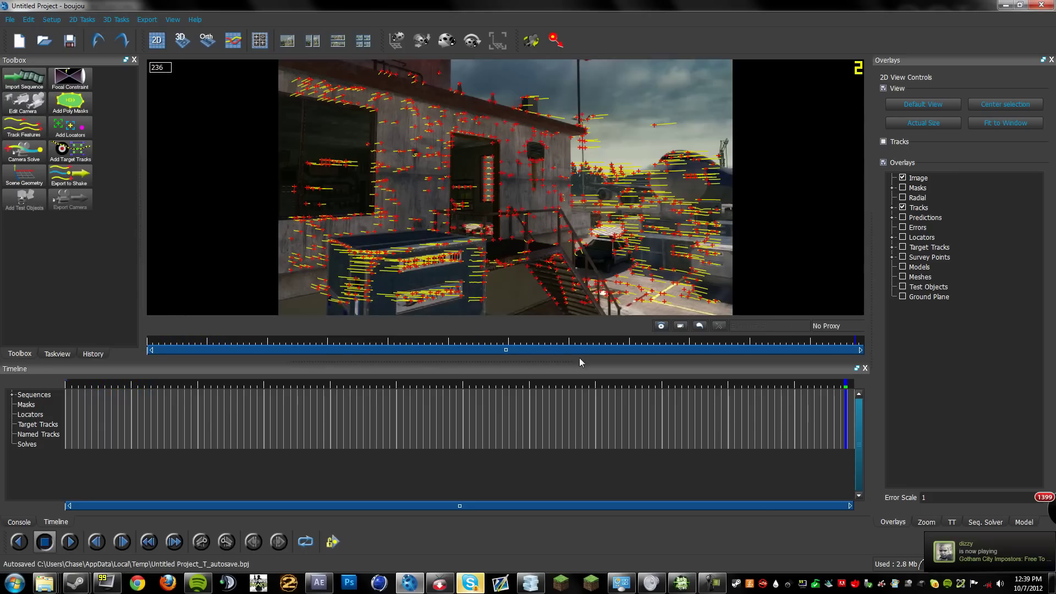
drag(148, 343, 493, 348)
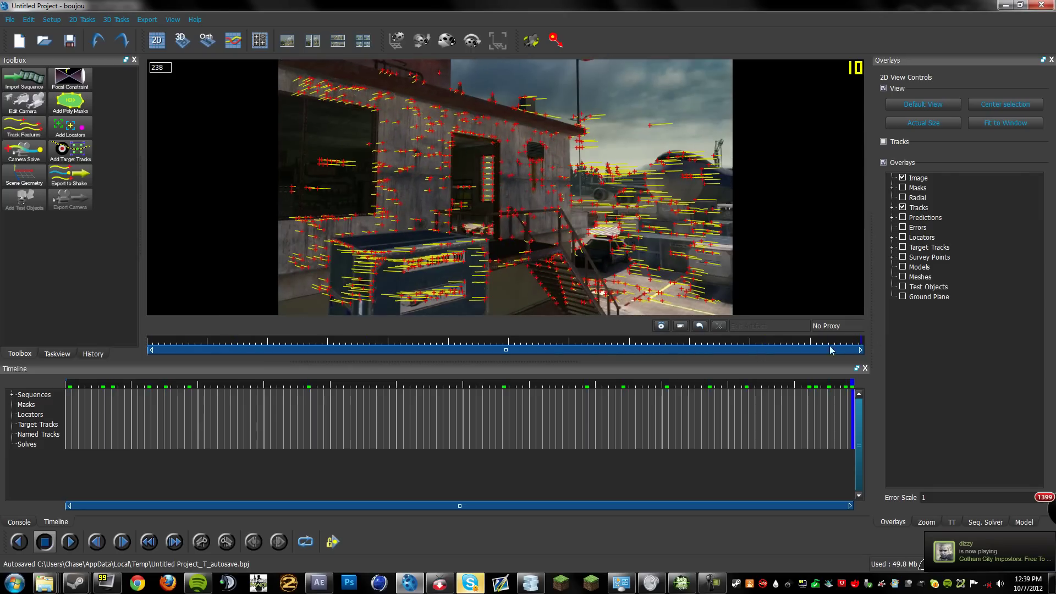
drag(755, 353, 641, 342)
drag(695, 369, 130, 361)
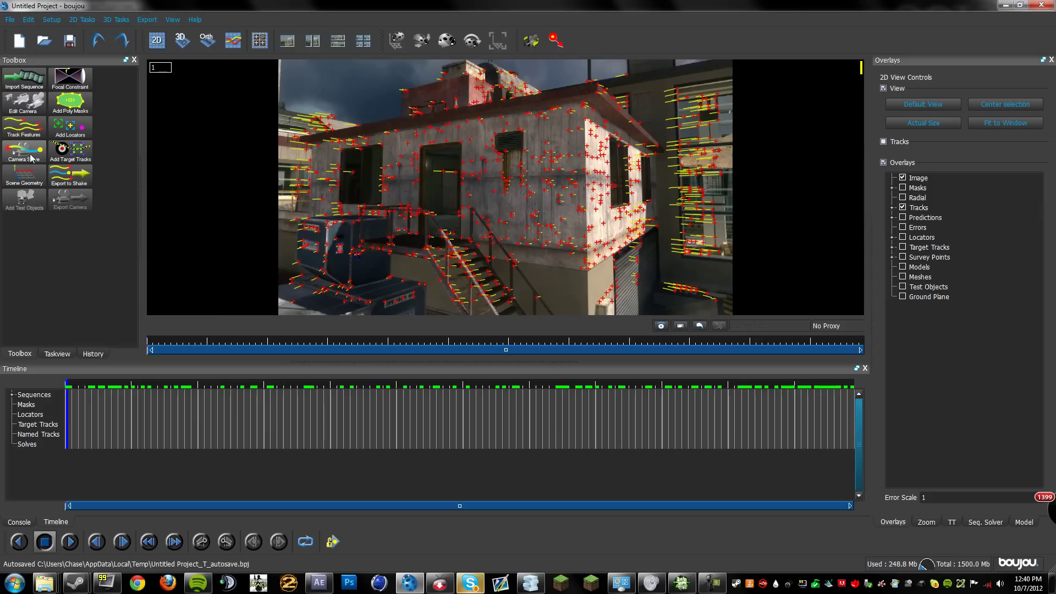
Run a camera solve on all frames of Sequence 1 with camera path smoothness optimized, and review the predictions through the clip.
click(24, 151)
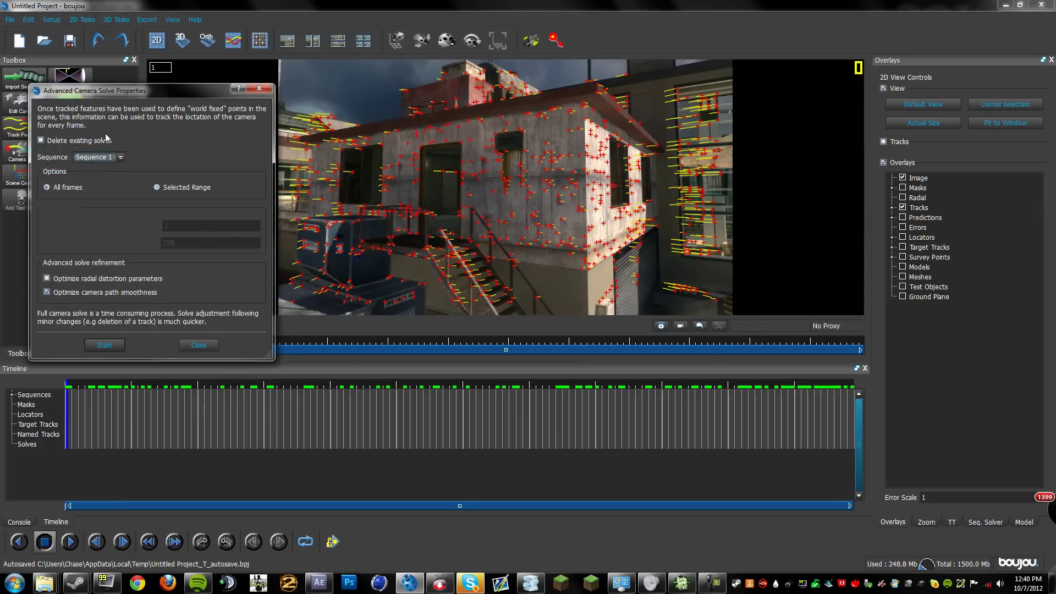
click(104, 346)
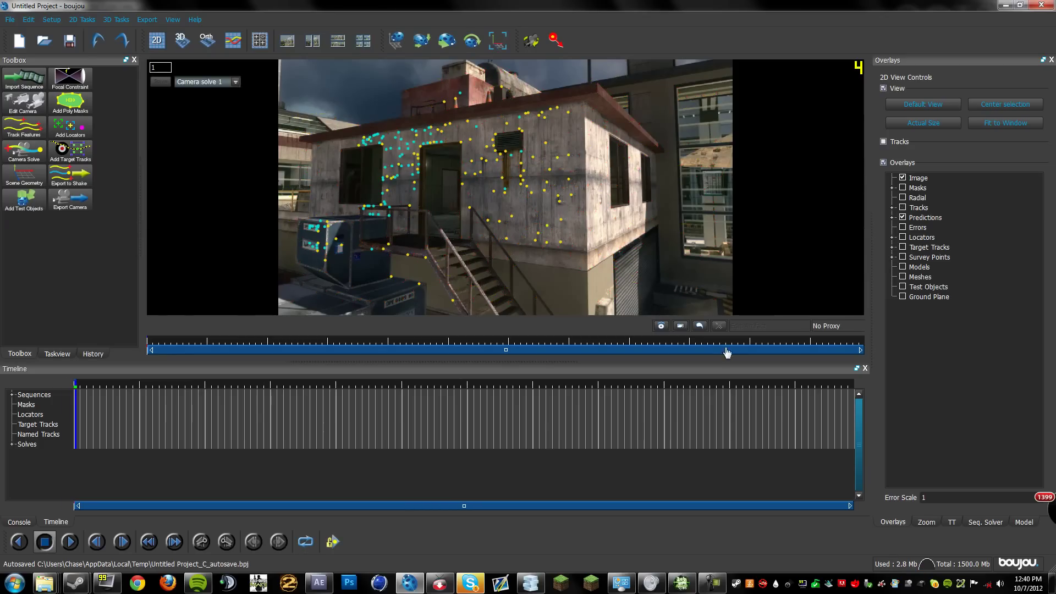
drag(152, 346, 902, 369)
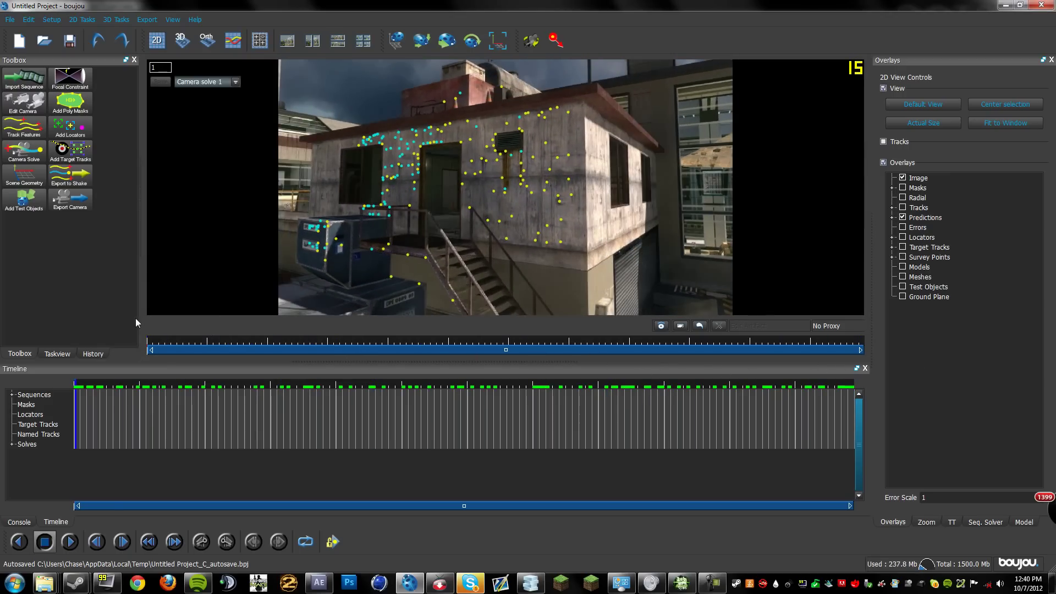
drag(149, 340, 420, 339)
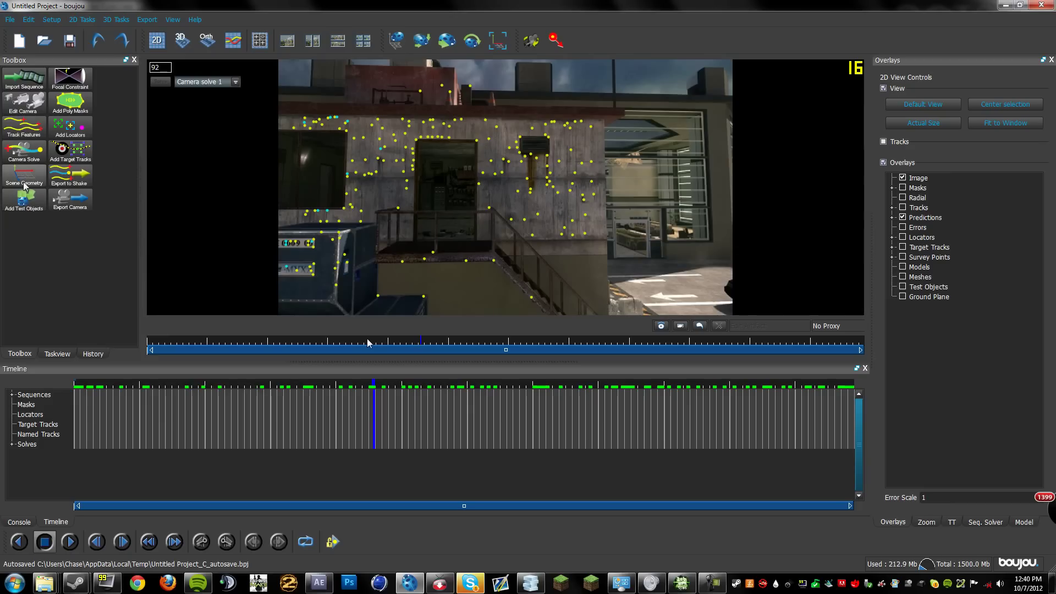
Add an x-axis coordinate frame hint to the scene geometry and connect it to tracks 30 and 521 on the building's front wall.
click(24, 177)
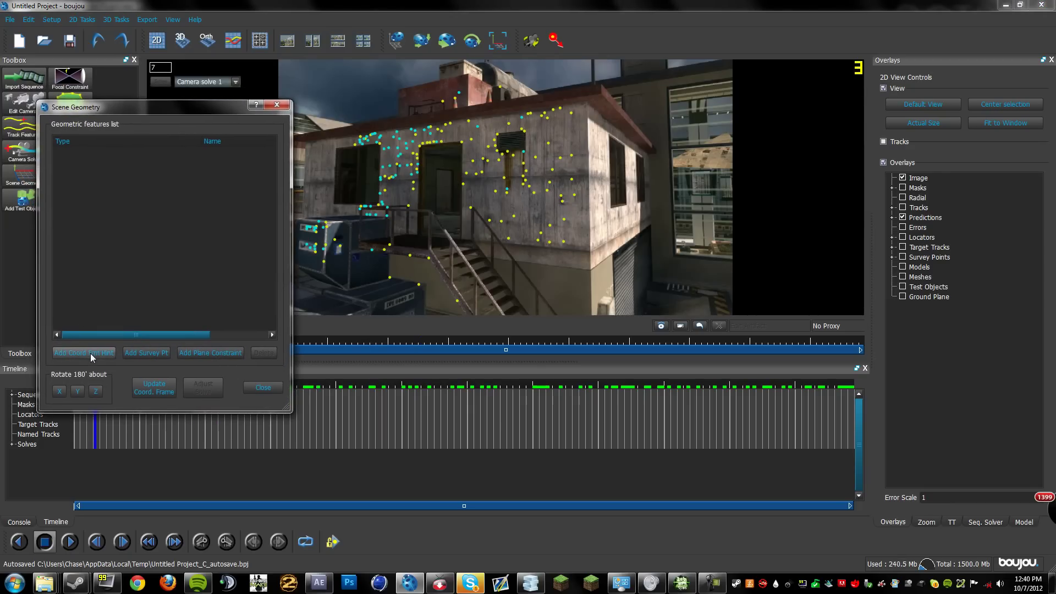
click(91, 353)
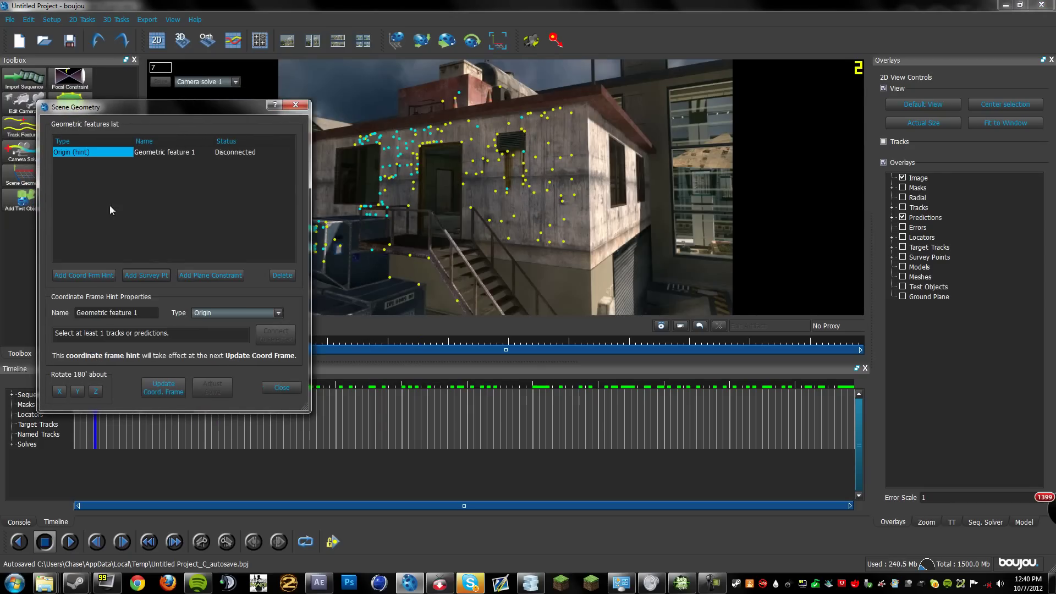
click(201, 315)
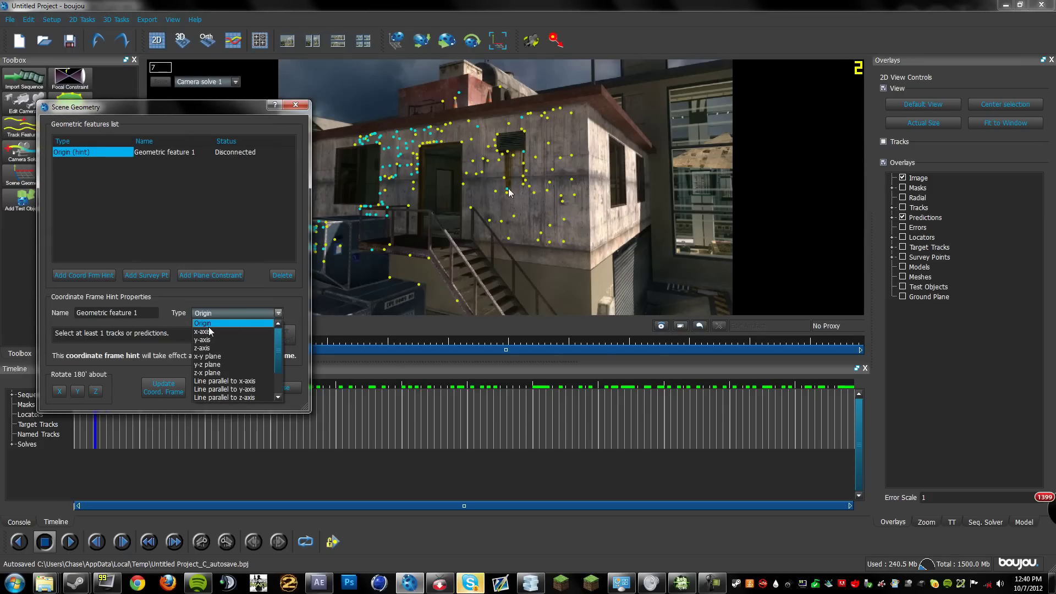
click(209, 330)
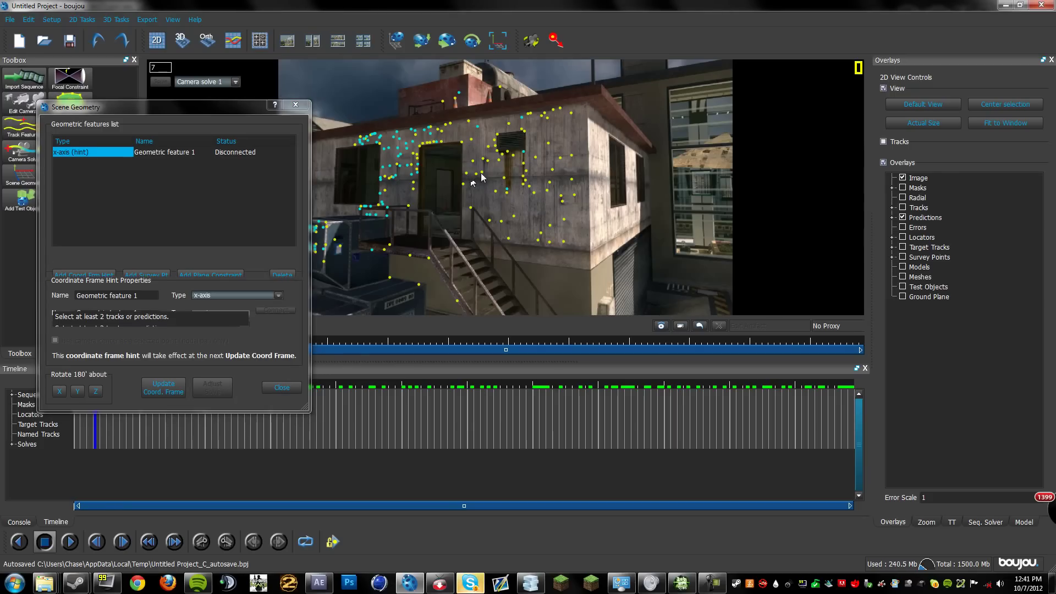
click(487, 173)
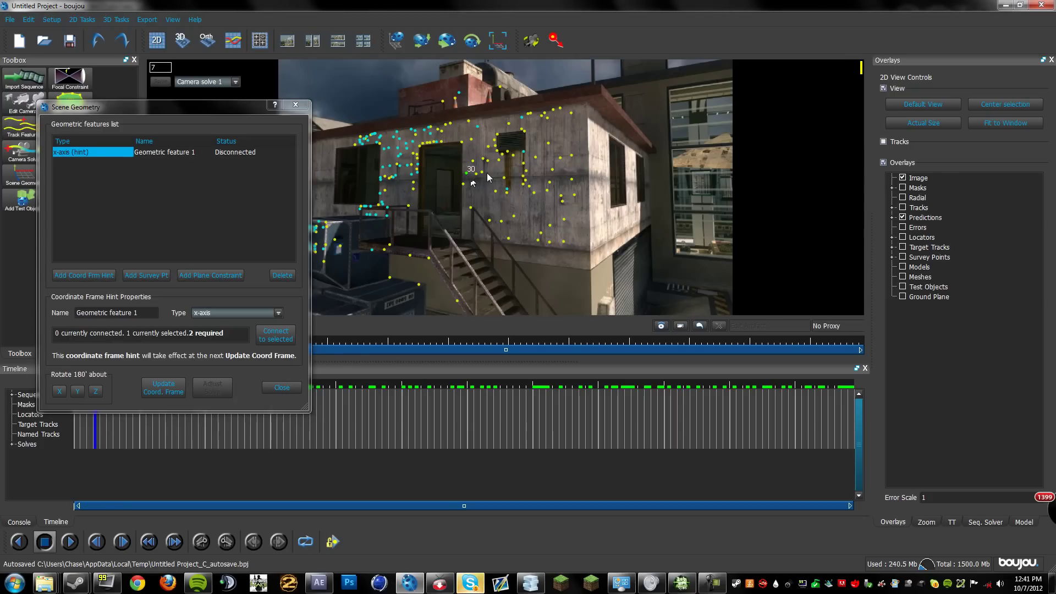
click(553, 171)
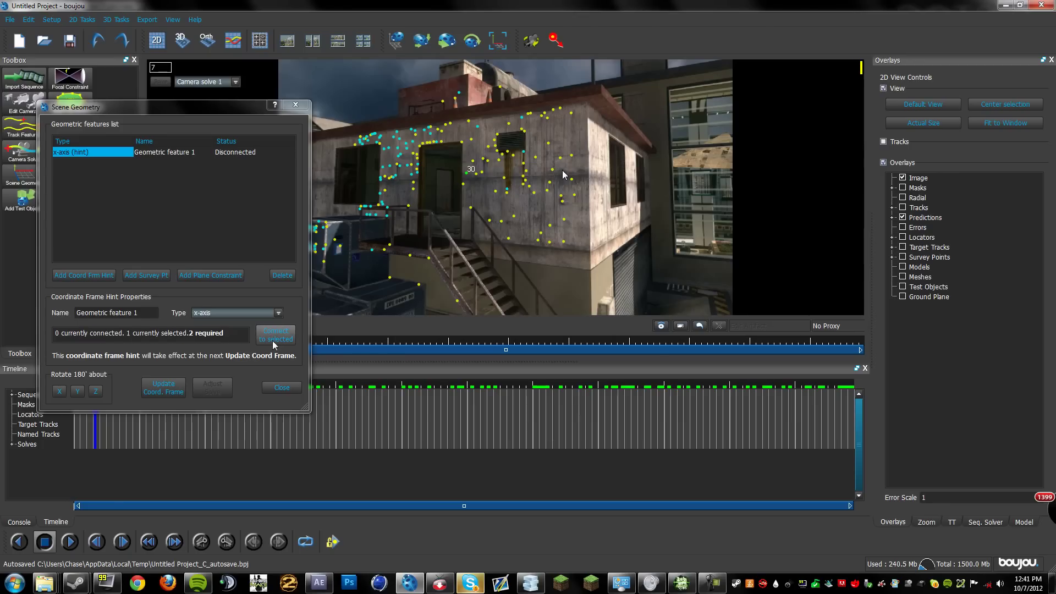
click(265, 341)
click(555, 173)
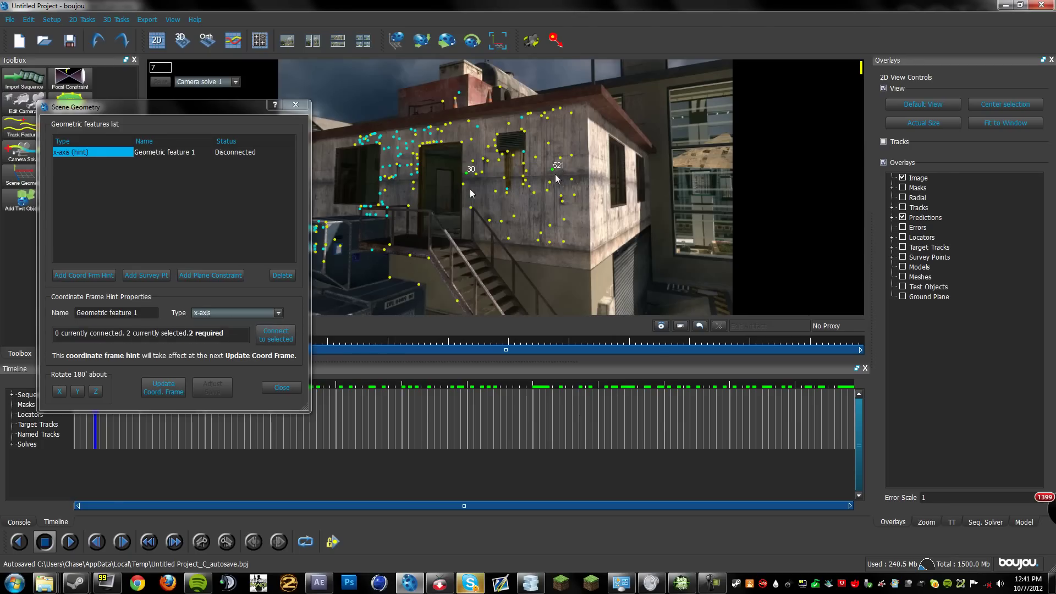
click(279, 339)
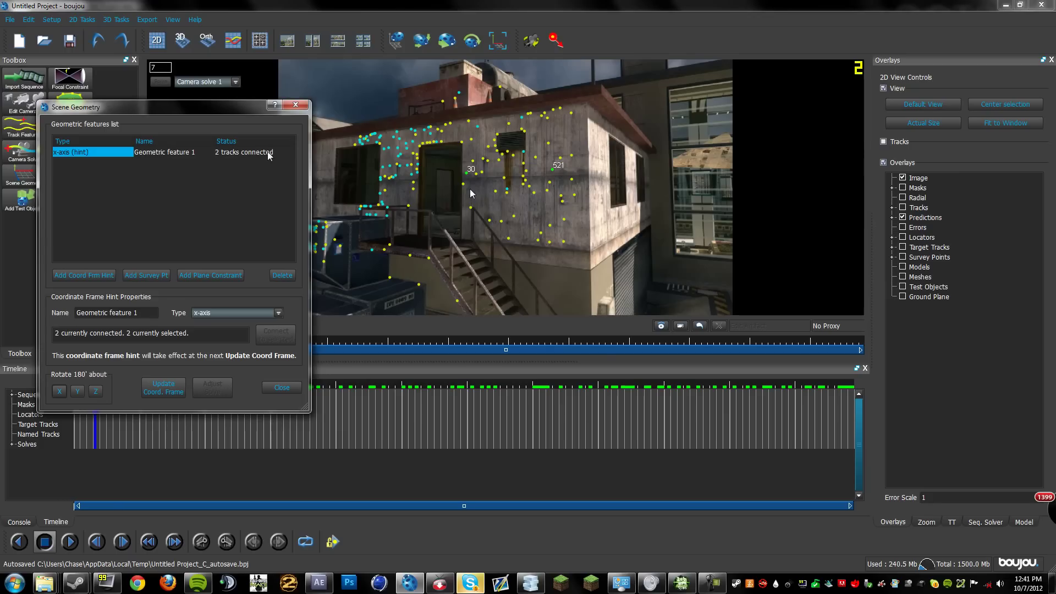
Add a z-axis coordinate frame hint and connect it to tracks 639 and 228, one above the other on the building's front wall.
click(84, 276)
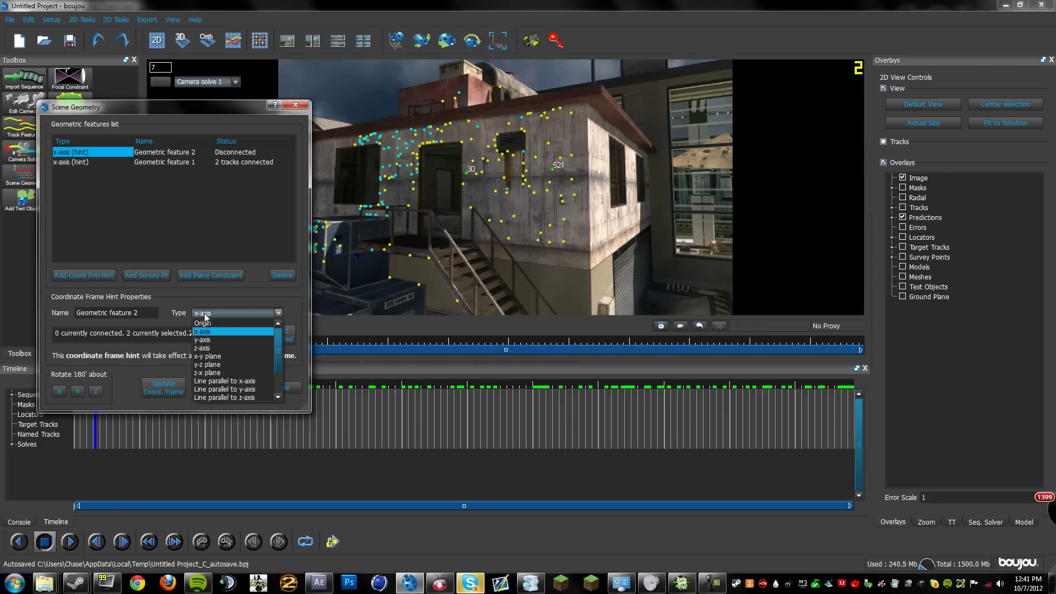
click(209, 347)
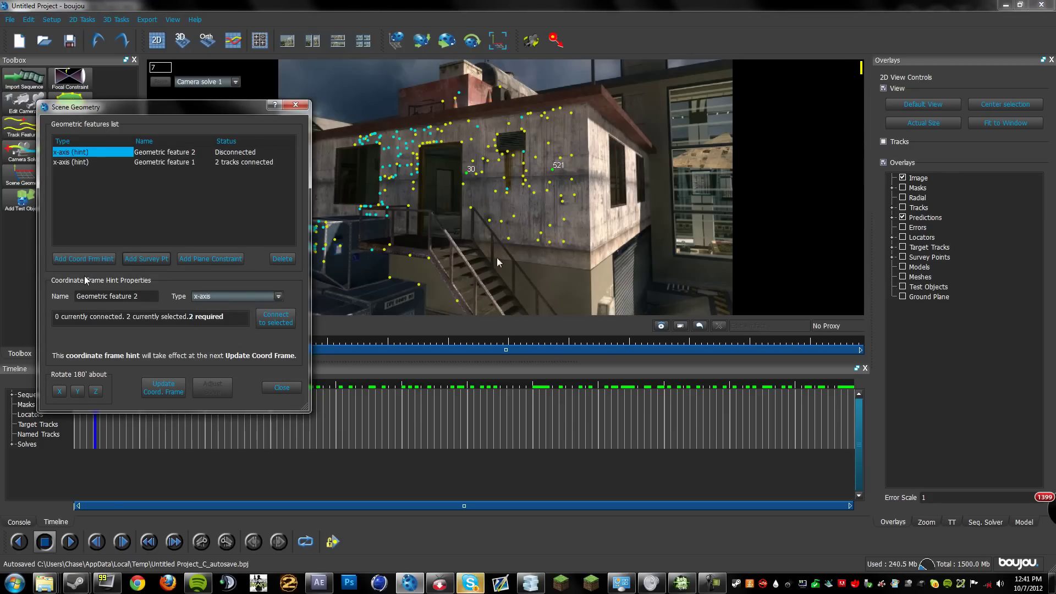
click(502, 220)
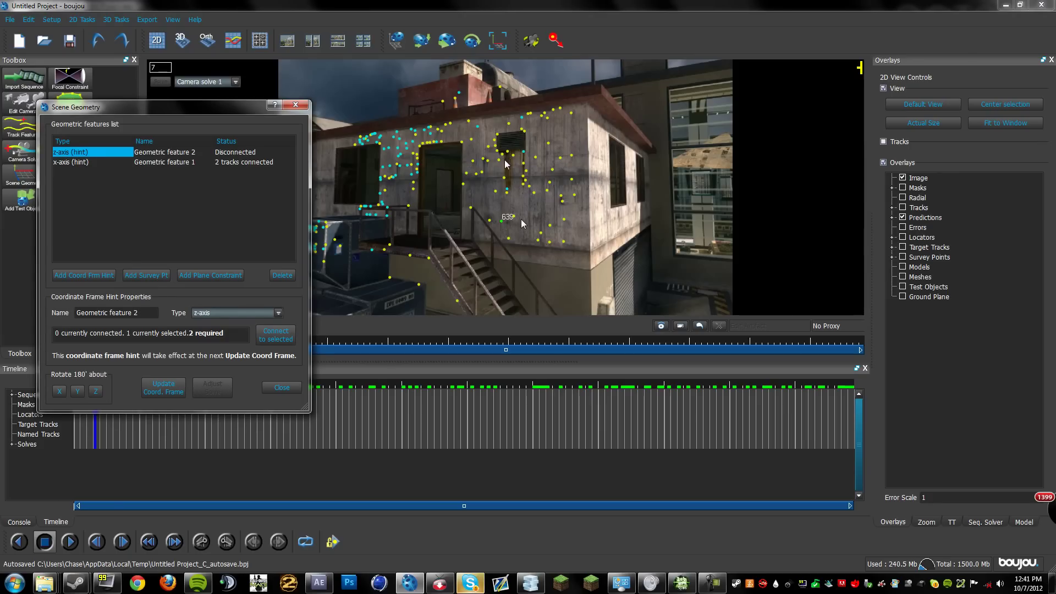
shift+click(500, 161)
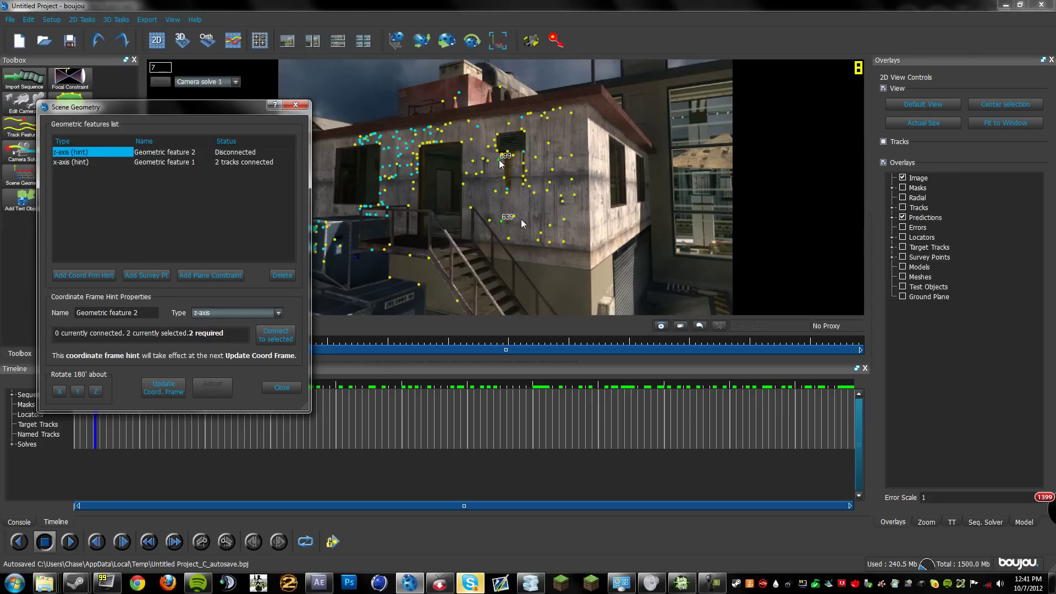
shift+click(499, 161)
shift+click(502, 154)
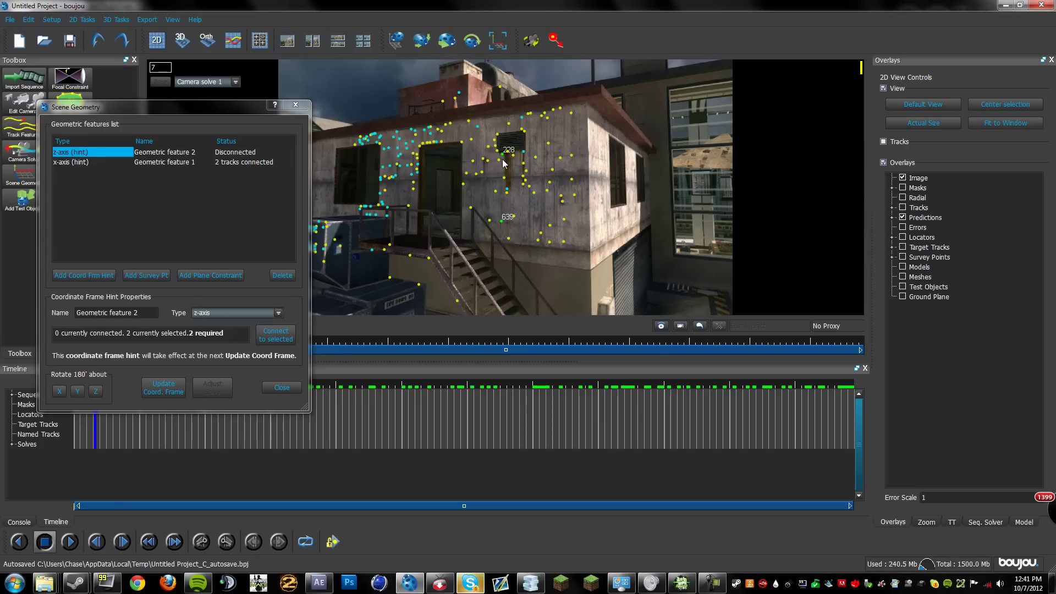
ctrl+click(501, 161)
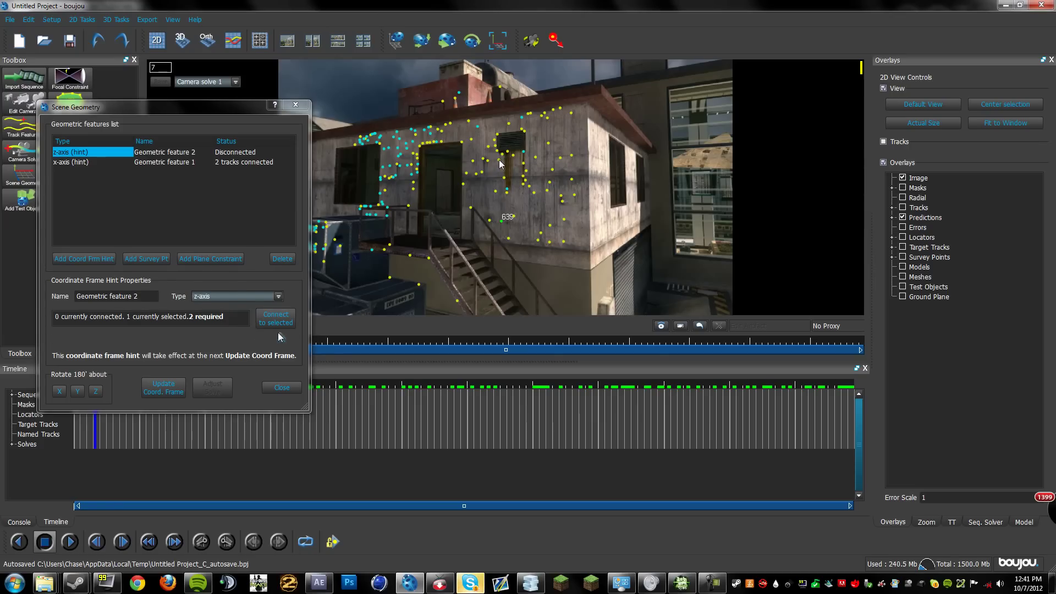
ctrl+click(501, 154)
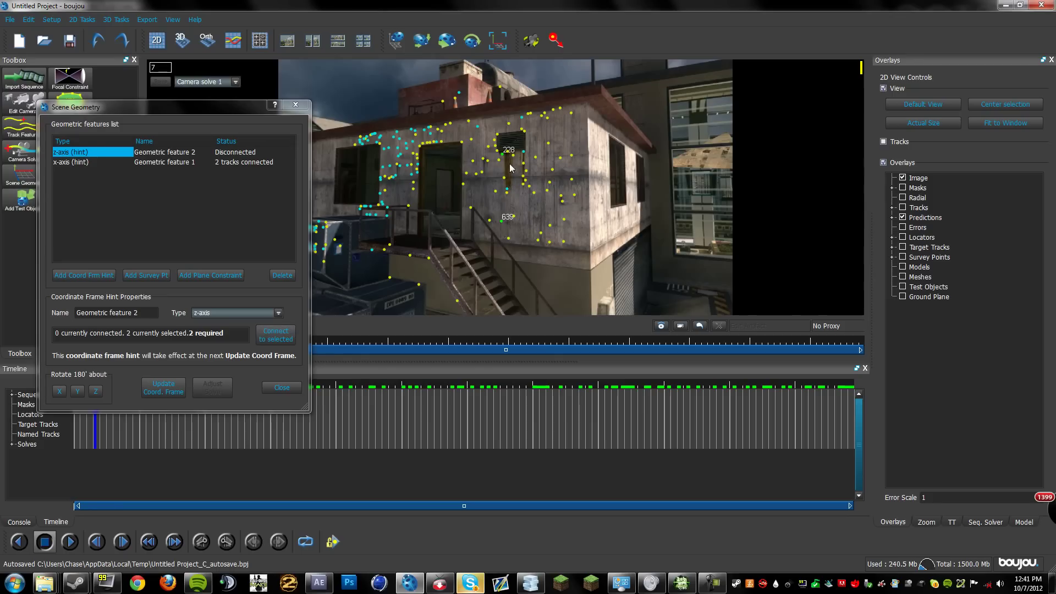
click(271, 336)
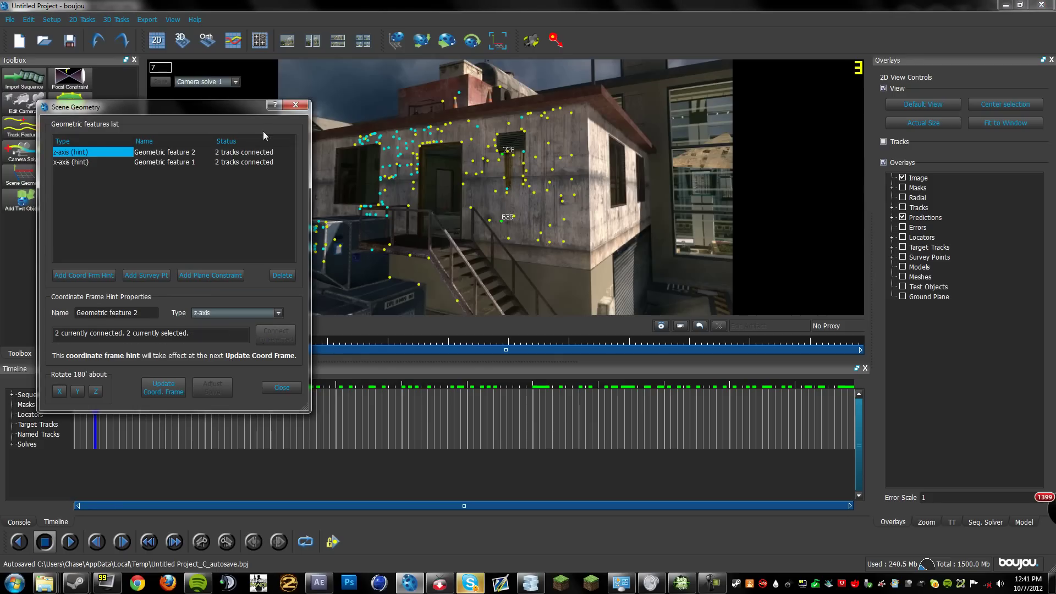
Add an Origin coordinate frame hint and connect it to track 393 on the front wall between the two z-axis tracks.
click(86, 279)
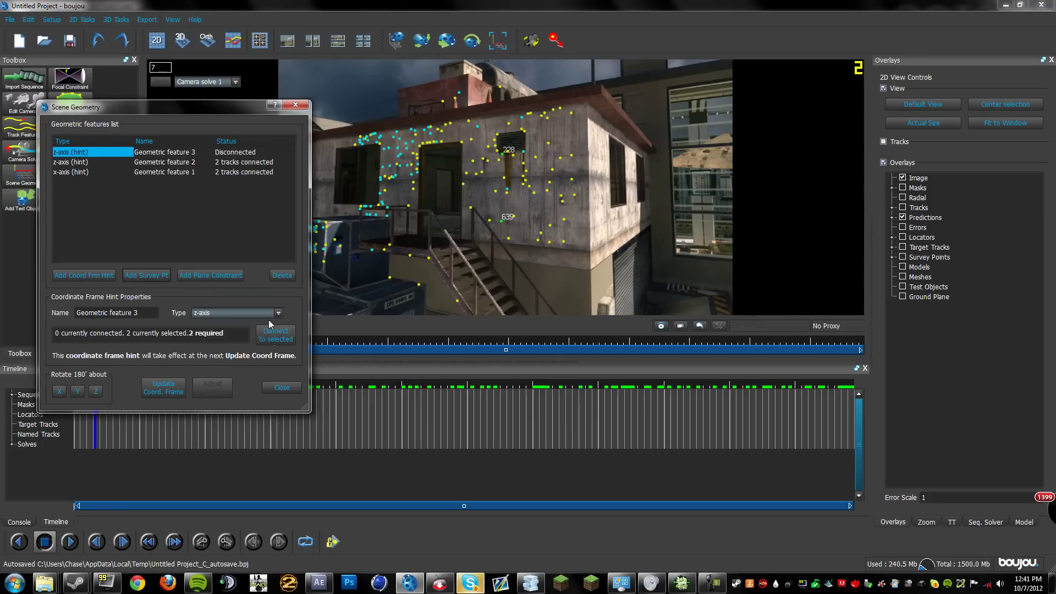
click(262, 316)
click(236, 323)
click(504, 178)
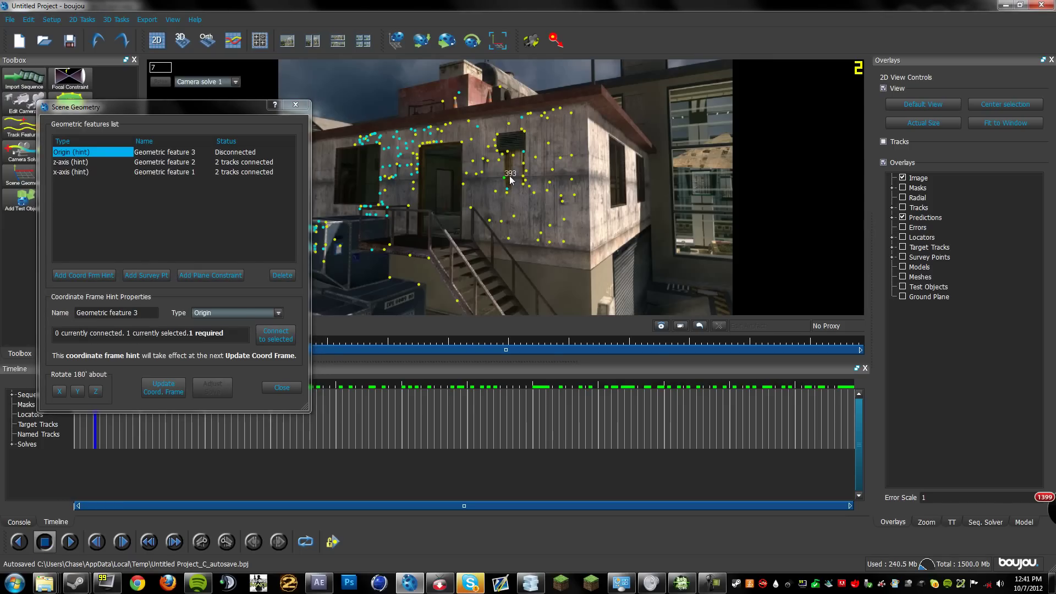
click(275, 334)
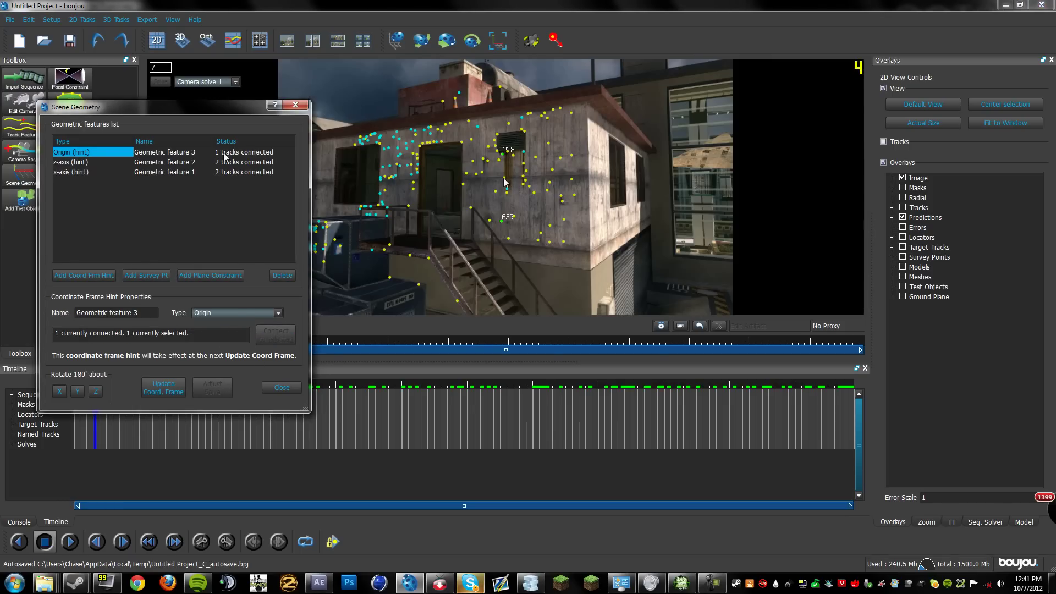
Update the coordinate frame from the hints, close the scene geometry, and inspect the solved points against the ground plane in 3D.
click(165, 391)
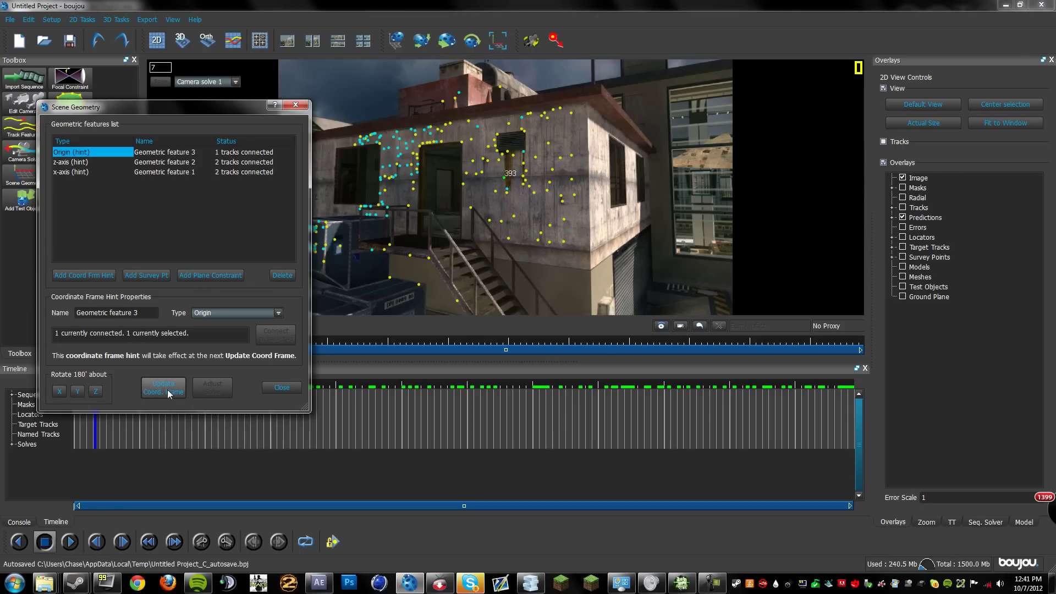
click(282, 389)
click(182, 41)
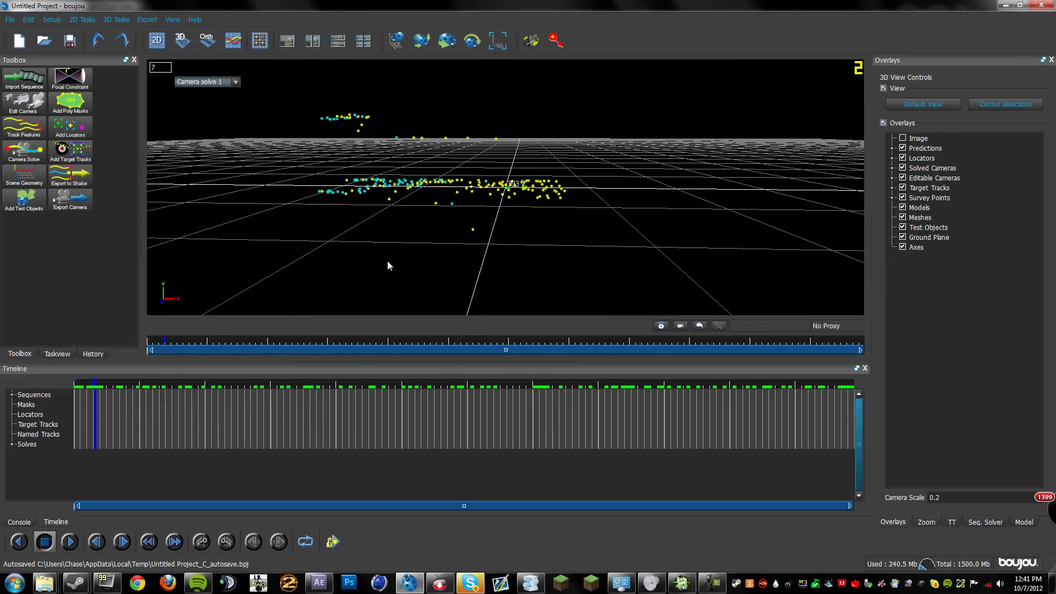
drag(354, 258, 698, 157)
drag(182, 339, 252, 335)
drag(325, 204, 499, 124)
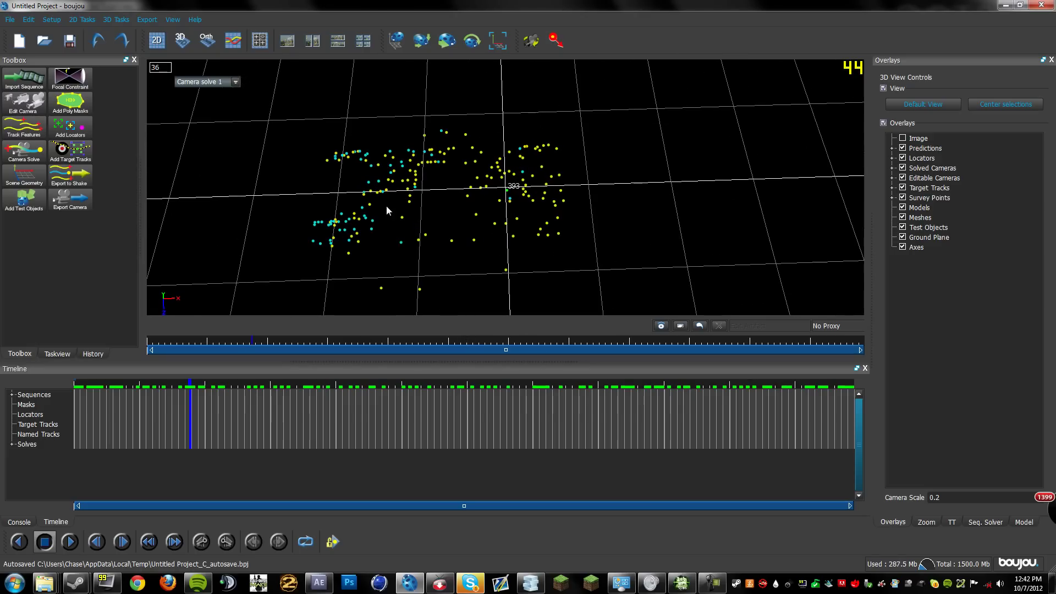
drag(621, 282, 474, 162)
Start exporting Camera solve 1 in Cinema 4D format and set the scene scale to 100.
click(146, 21)
click(147, 33)
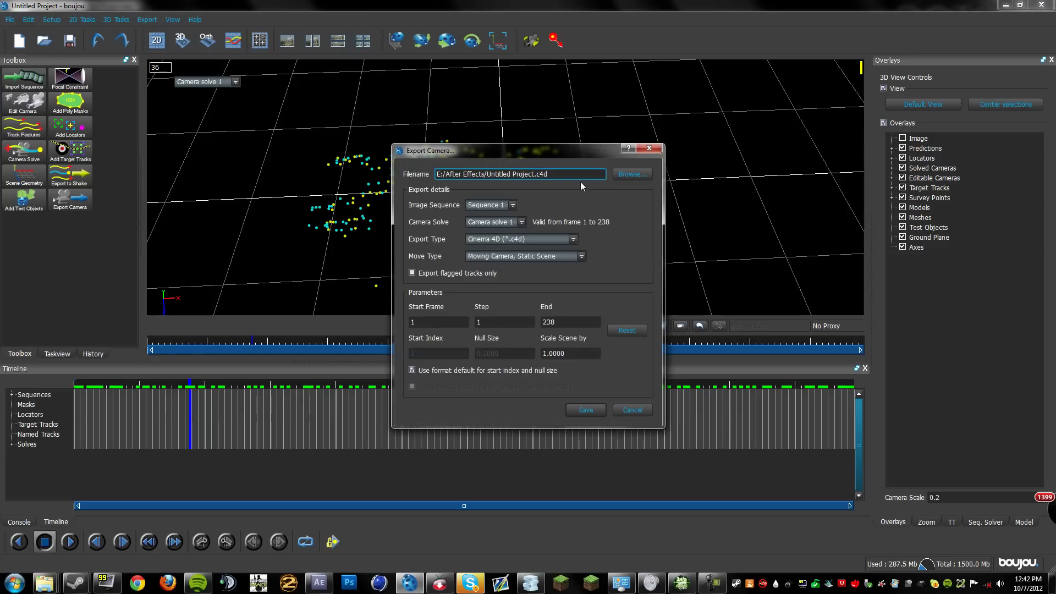
drag(560, 153, 487, 125)
double_click(503, 325)
text(100)
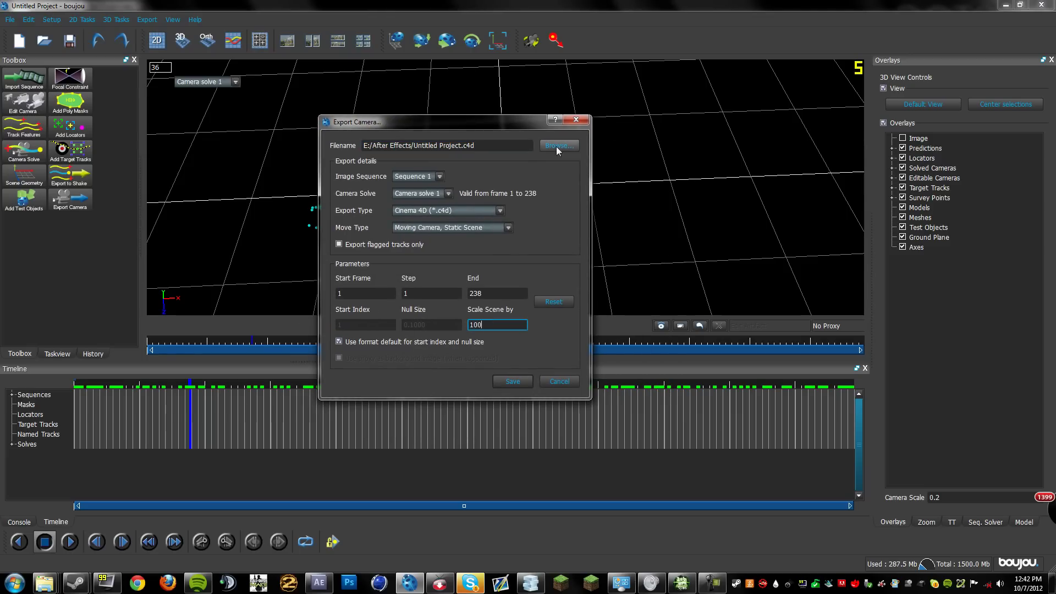
Save the camera export as tutorialtrack1 in the After Effects/tutorial/track1 folder.
click(556, 147)
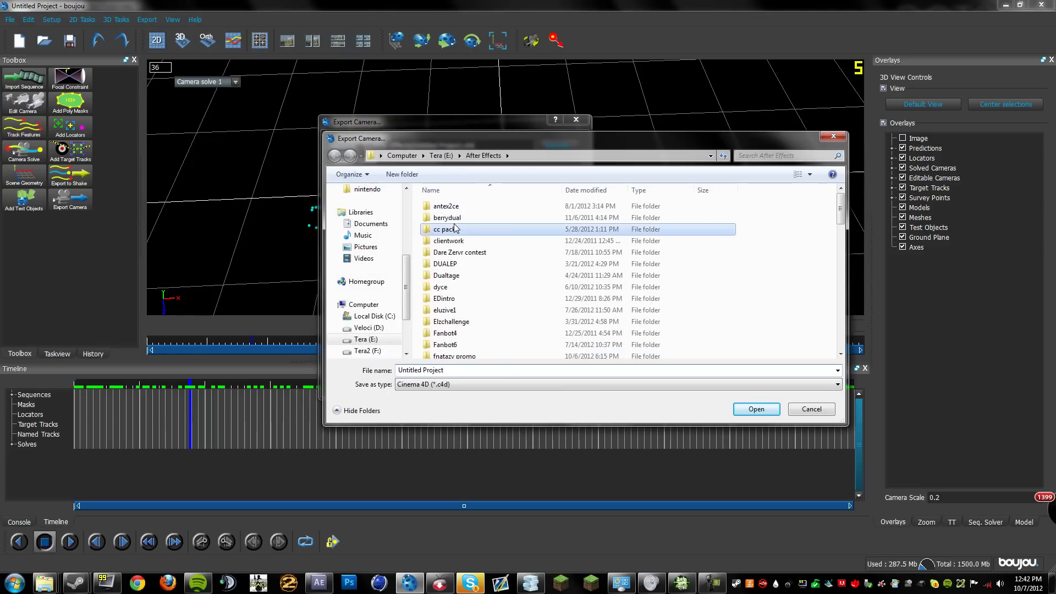
scroll(454, 228, down, 20)
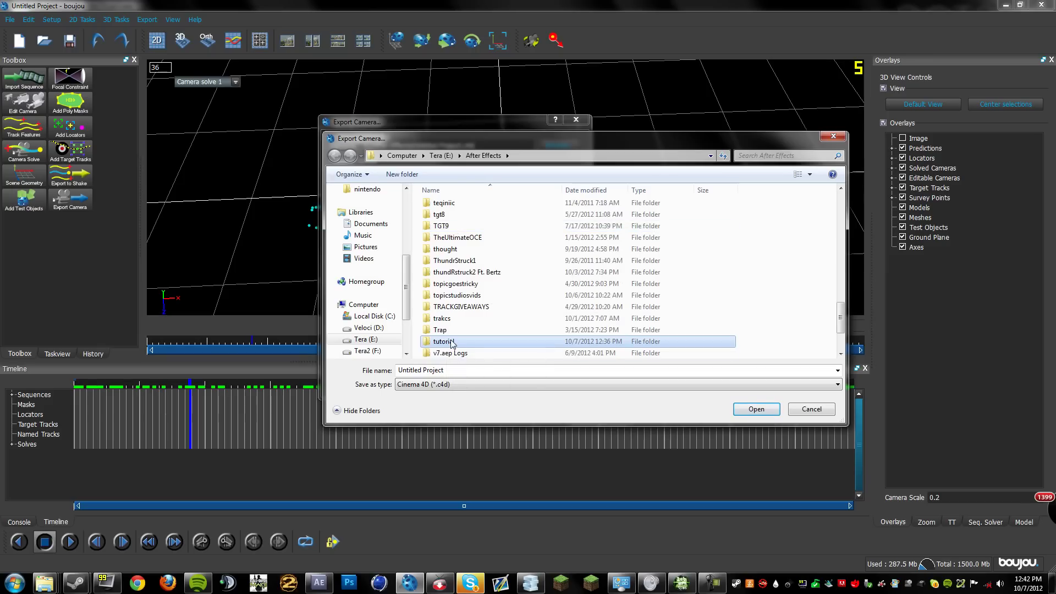
double_click(451, 342)
double_click(446, 205)
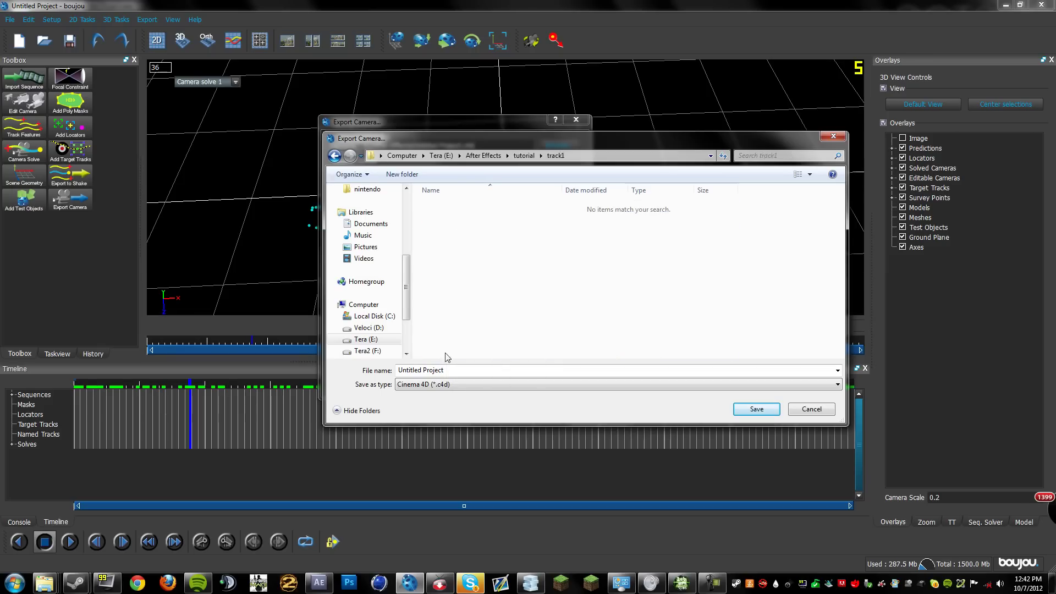
click(447, 368)
text(tutorialtrack1)
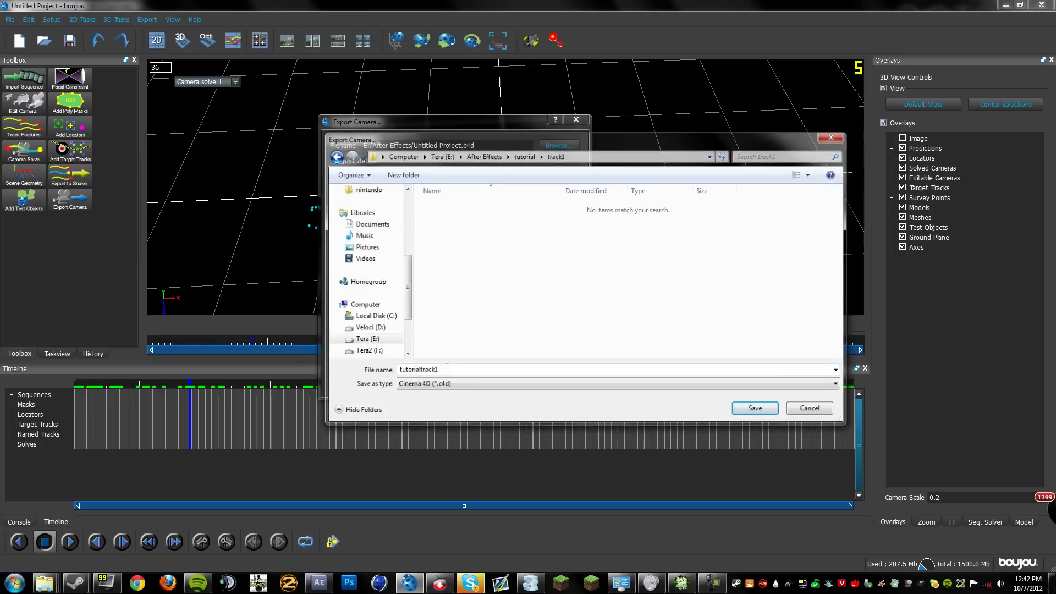
key(Return)
click(510, 381)
Export Sequence 1 as the Windows AVI track1__export.avi in the track1 folder, without resizing.
click(147, 20)
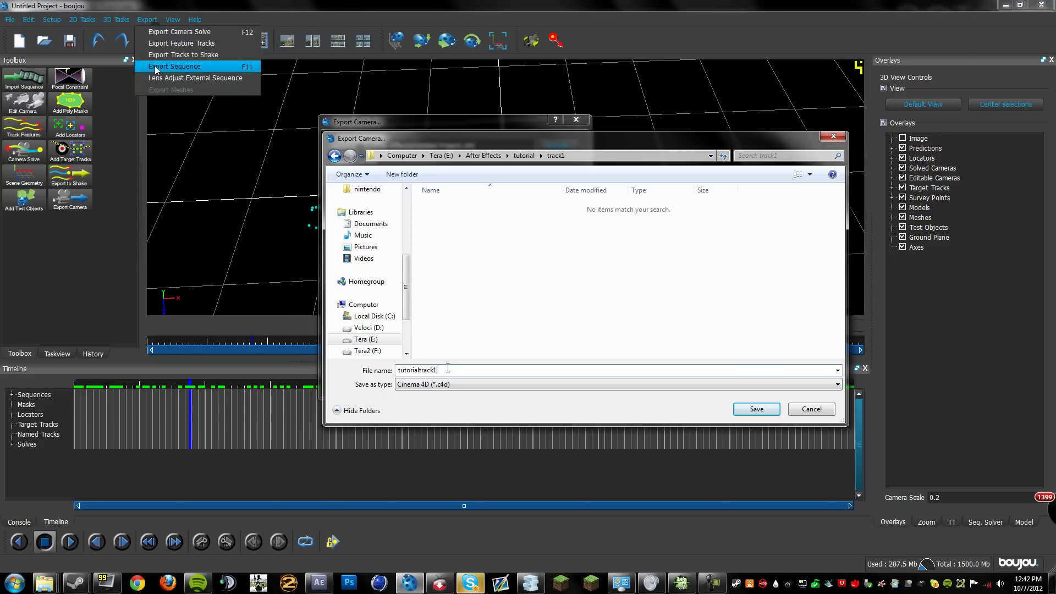
click(194, 83)
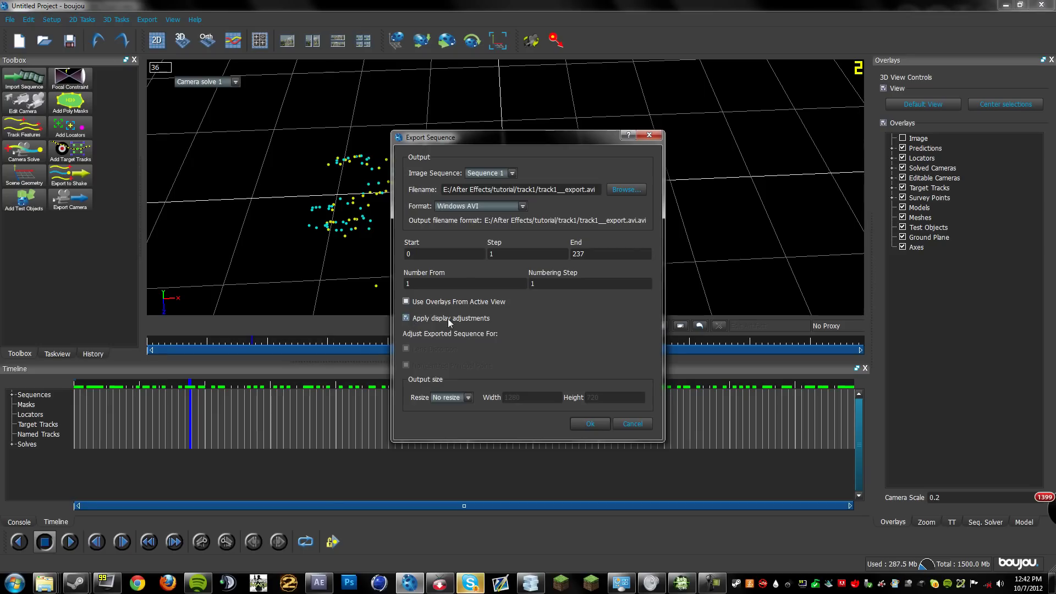
click(582, 421)
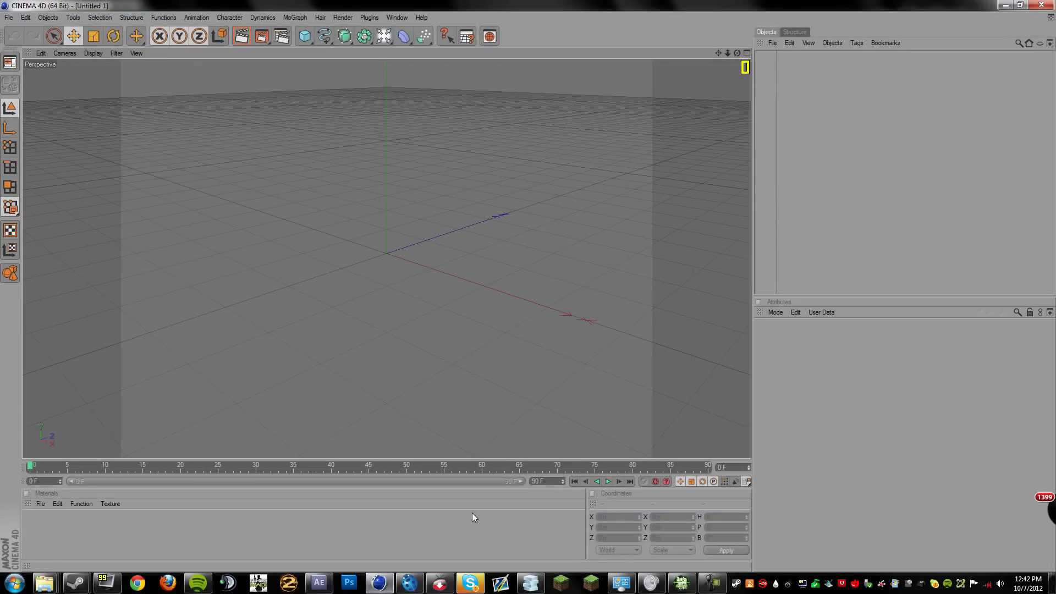
Open tutorialtrack1 from the After Effects/tutorial/track1 folder in CINEMA 4D, accepting the default LightWave 3D import settings.
click(9, 17)
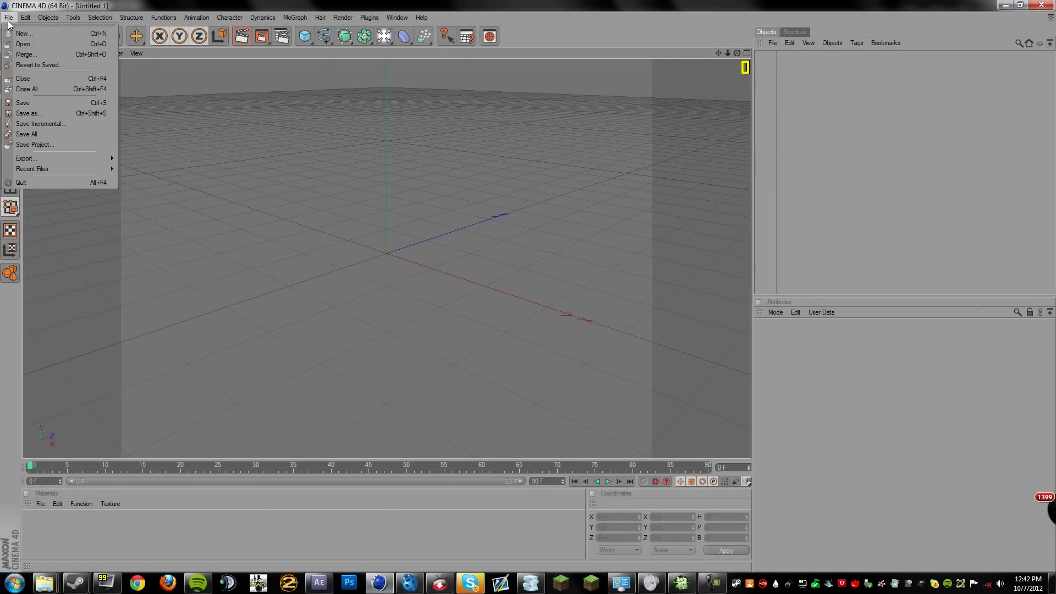
click(135, 145)
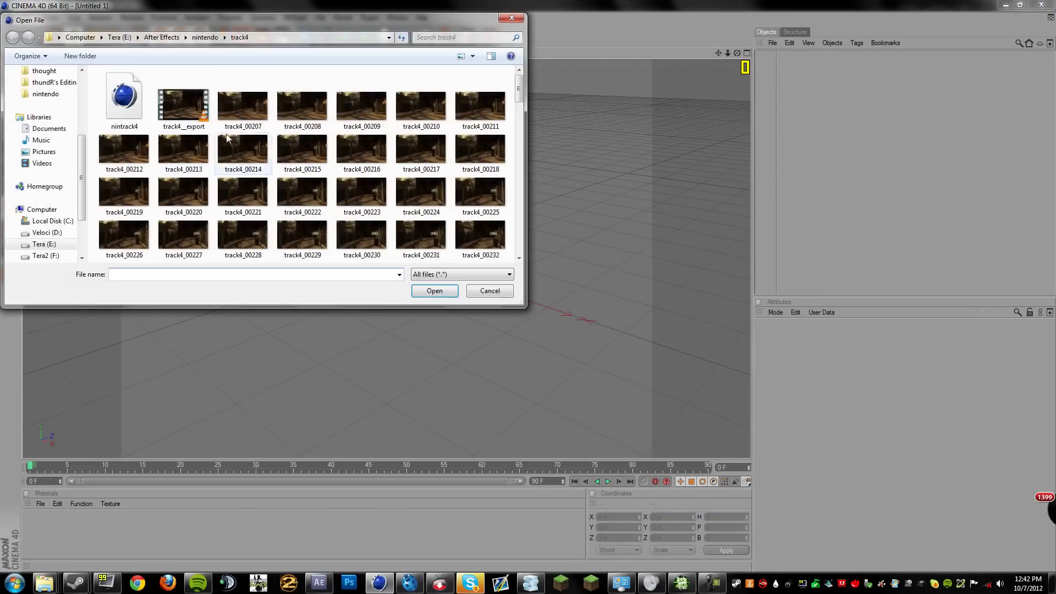
click(160, 38)
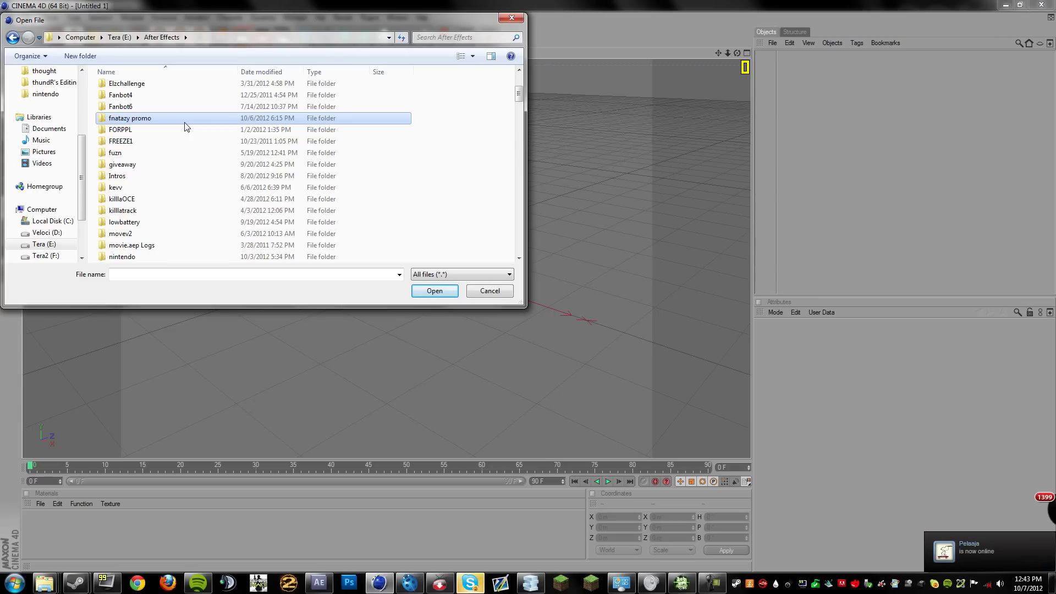
scroll(188, 122, down, 15)
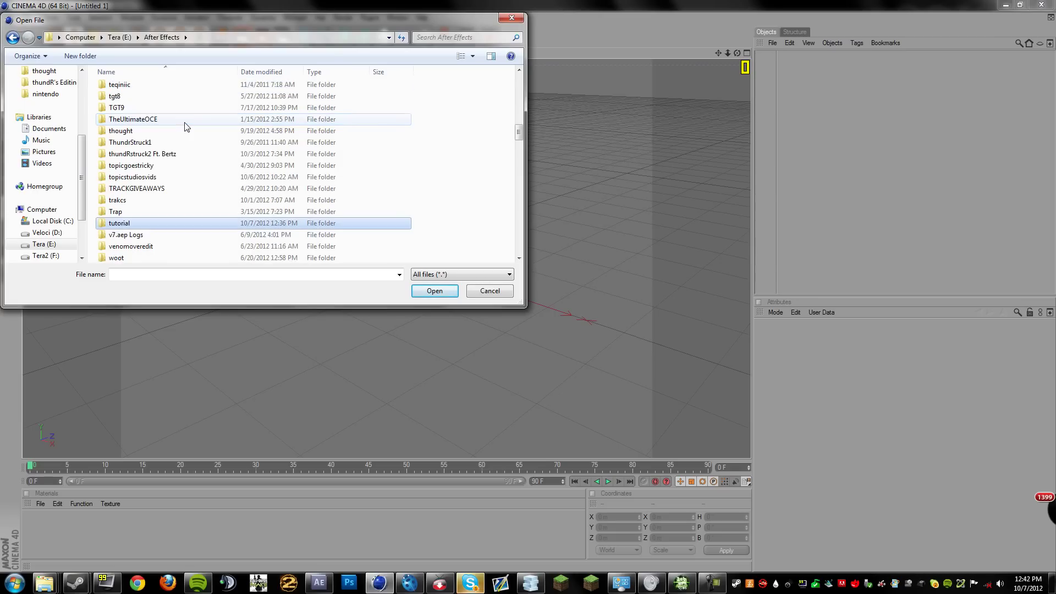
double_click(165, 224)
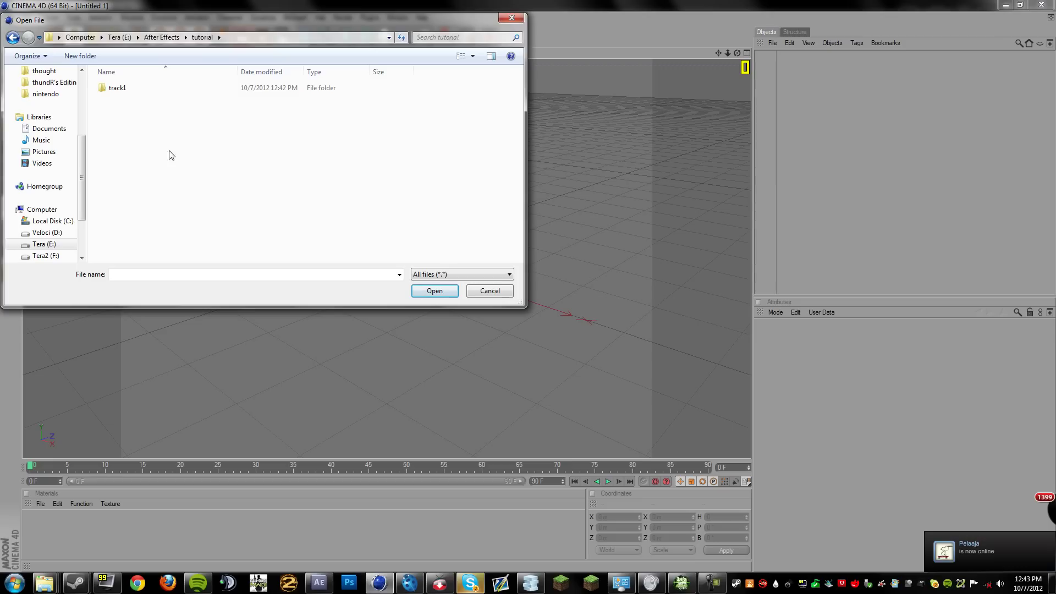
drag(151, 23, 342, 89)
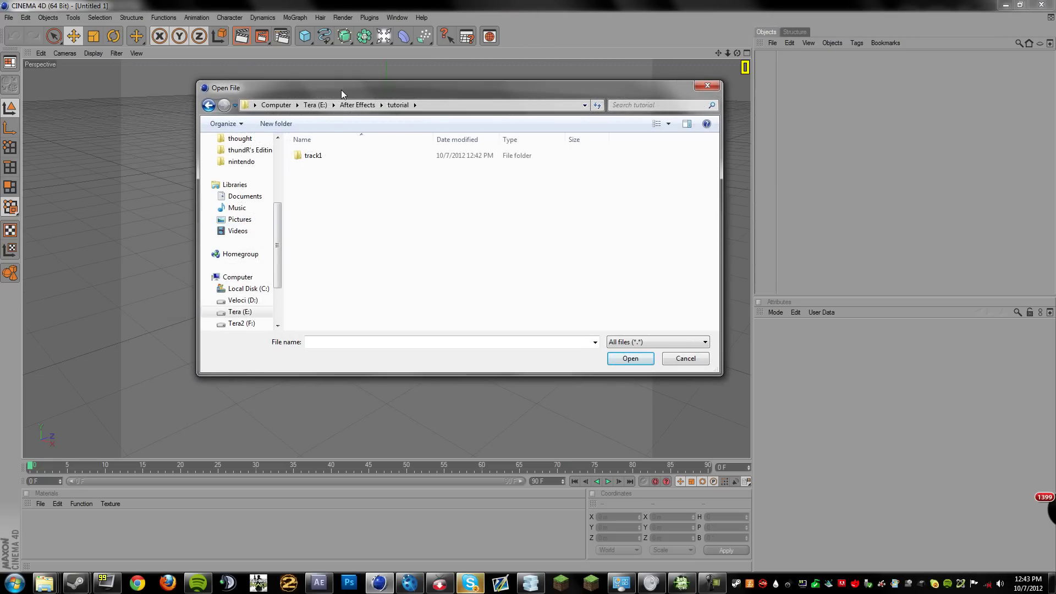
click(321, 159)
double_click(322, 159)
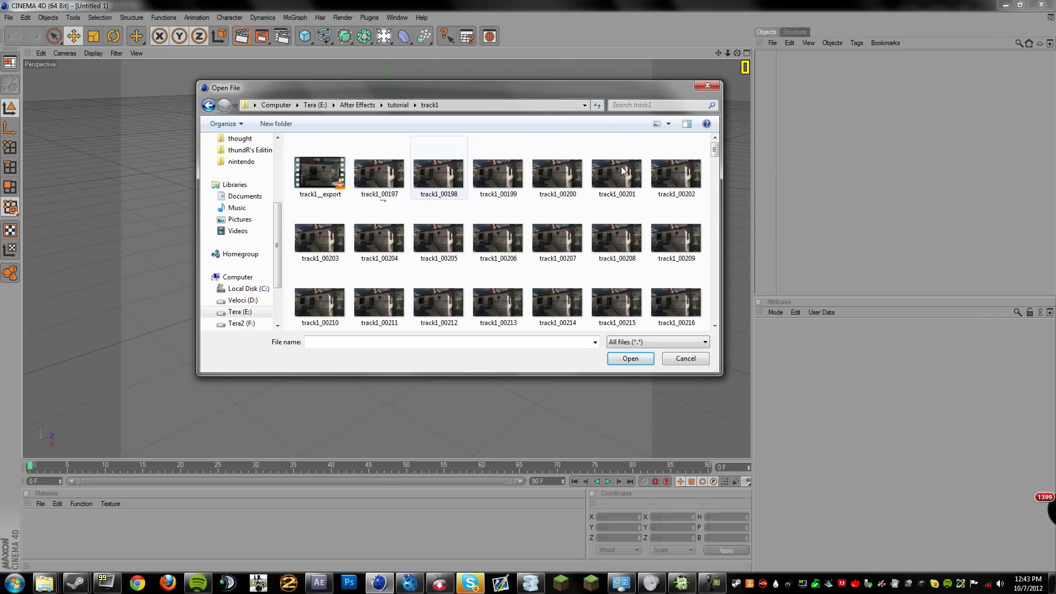
drag(714, 155, 714, 315)
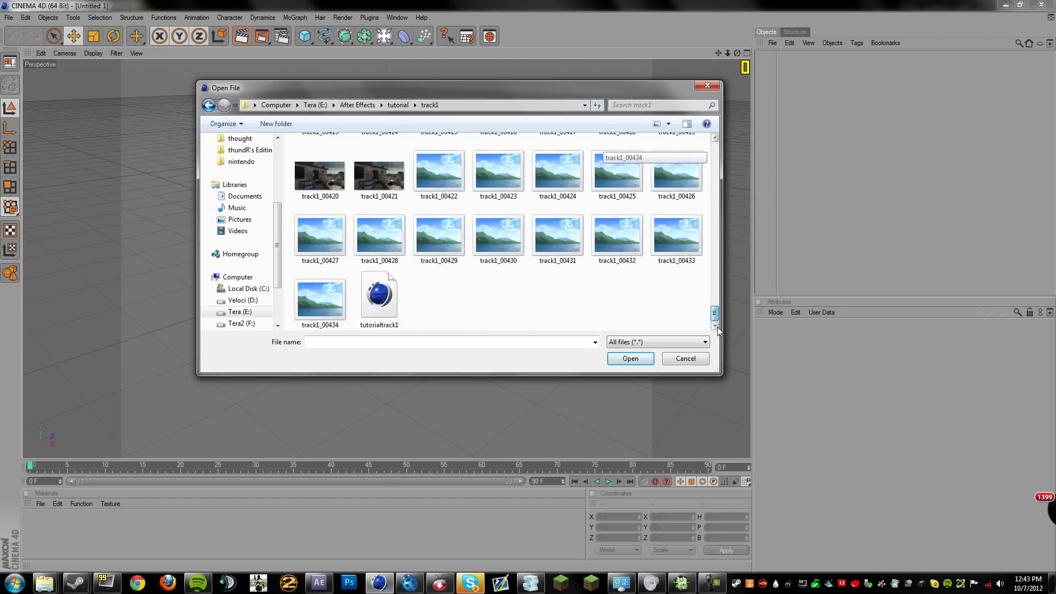
double_click(383, 301)
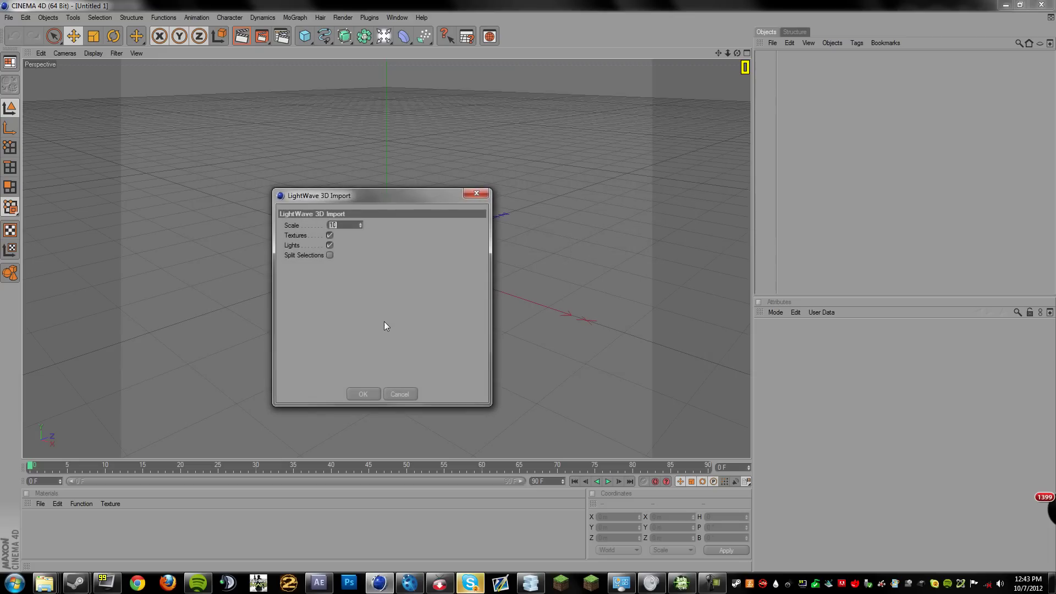
click(362, 394)
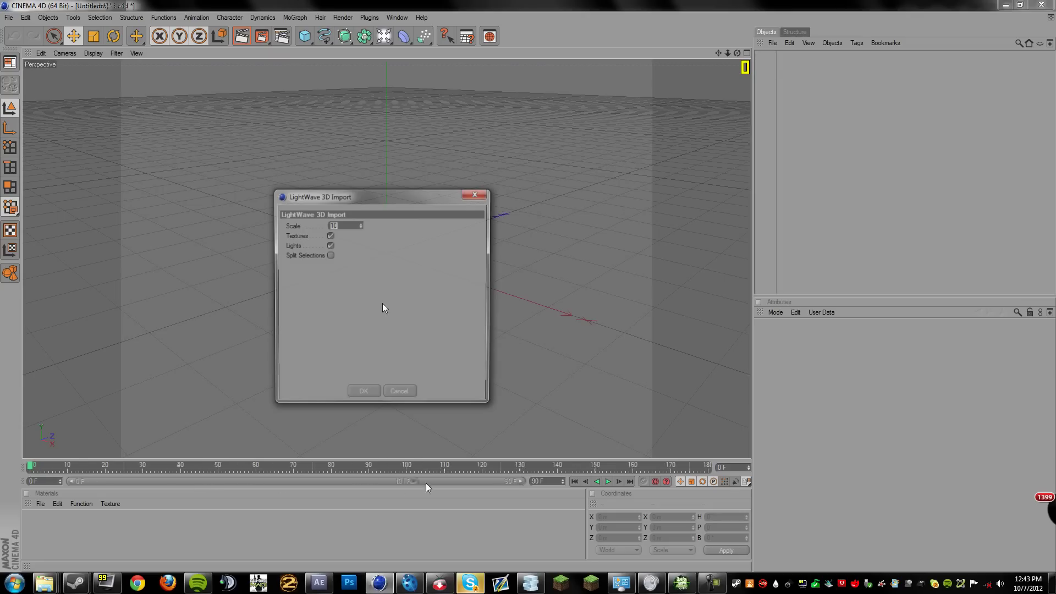
Create a new material in the imported tutorialtrack1 scene.
drag(34, 465, 2, 478)
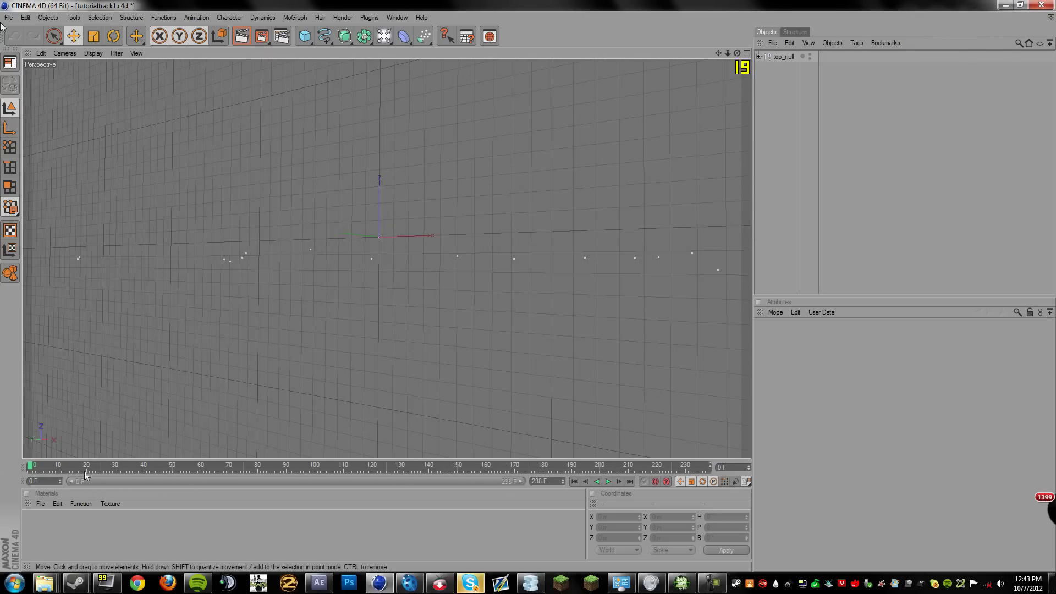
double_click(39, 526)
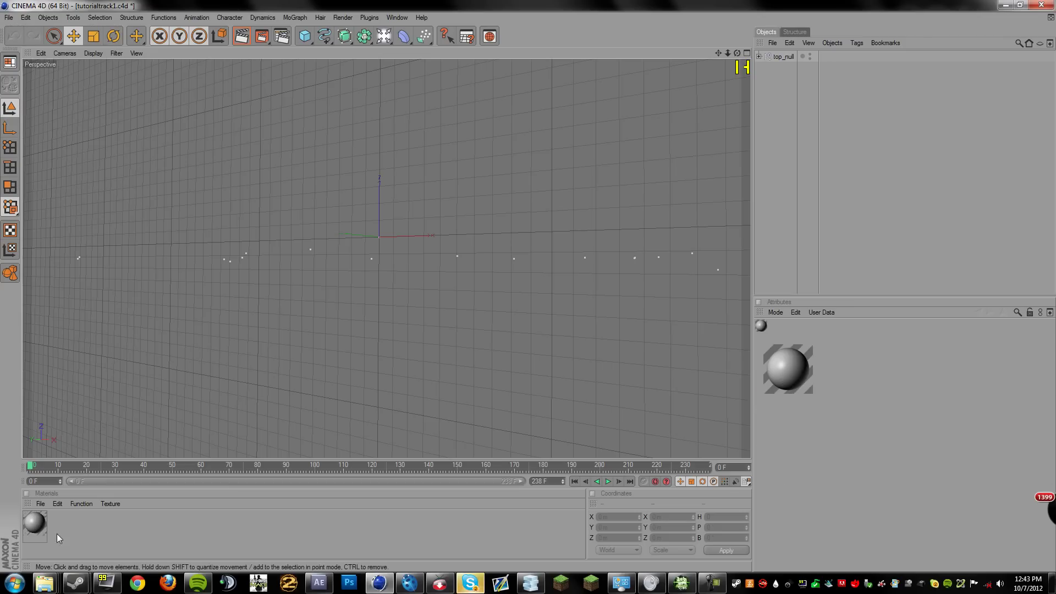
Open the new material for editing and disable its Specular channel.
double_click(40, 528)
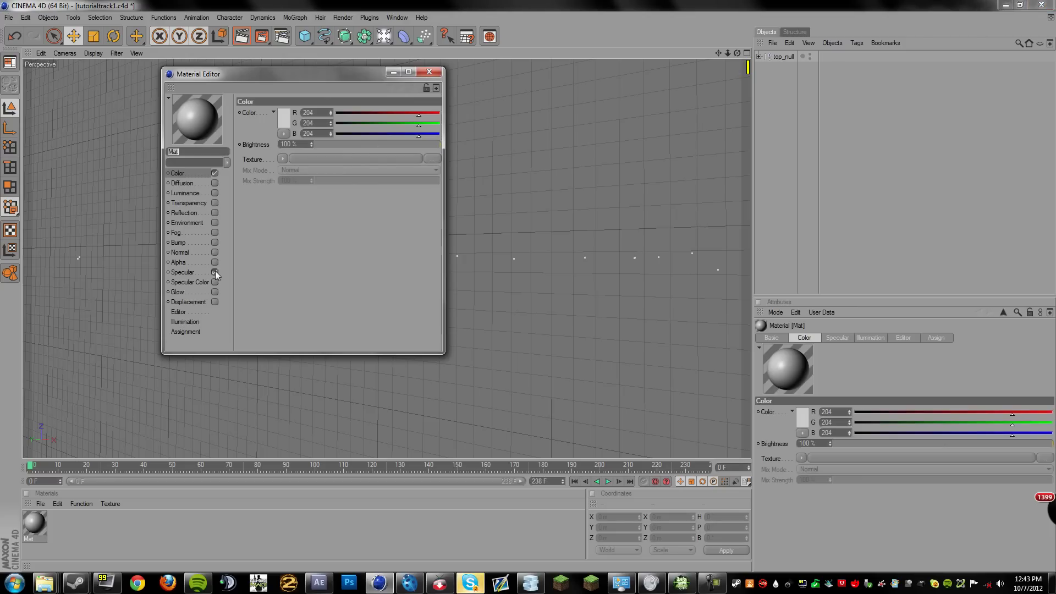
click(283, 158)
click(216, 271)
Load track1__export from the After Effects/tutorial/track1 folder as the material's Color texture and close the material.
click(283, 158)
click(291, 179)
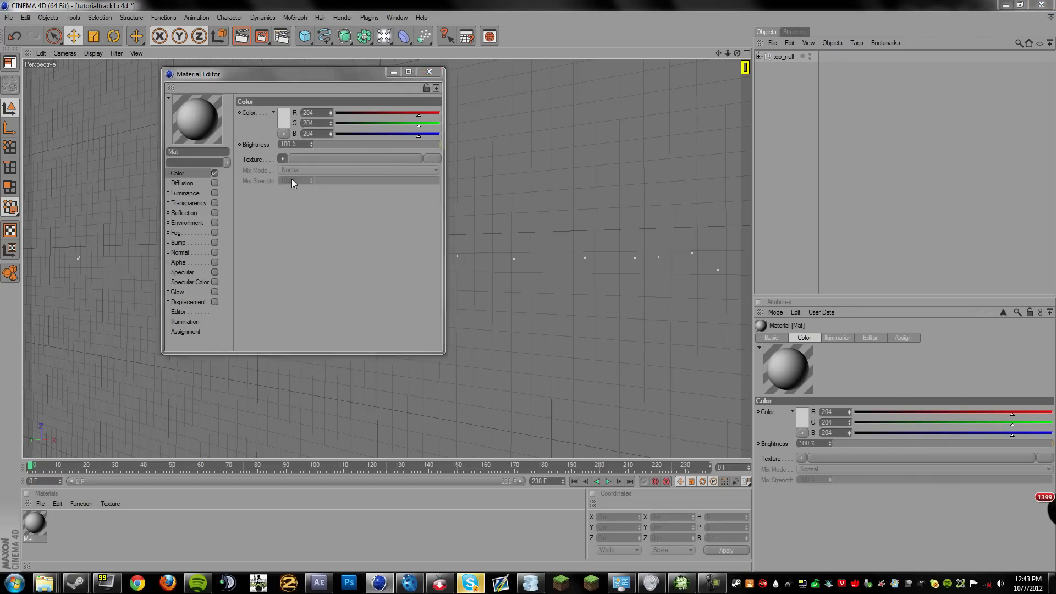
click(283, 159)
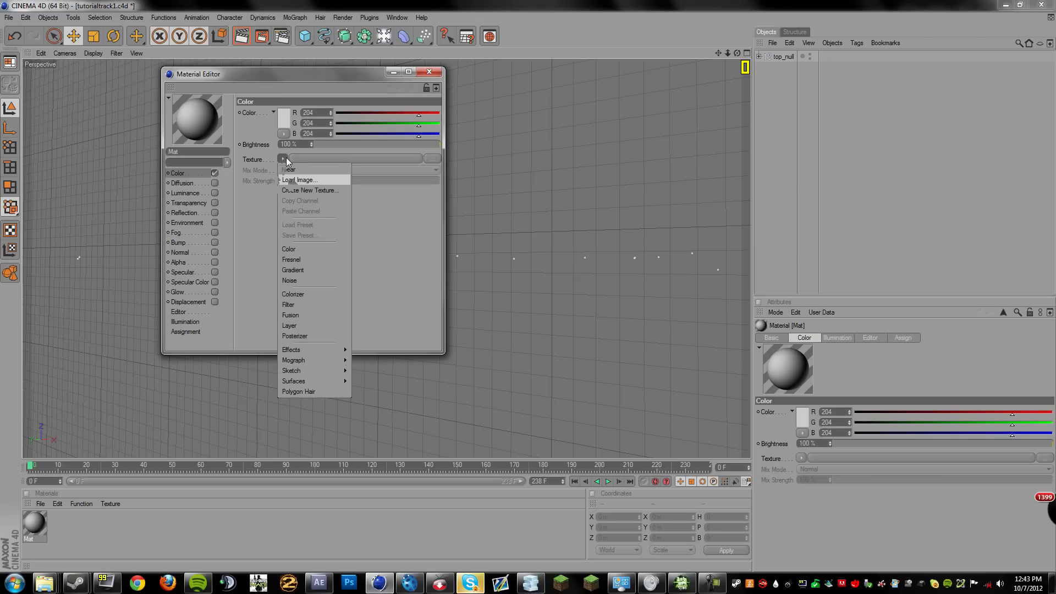
click(289, 179)
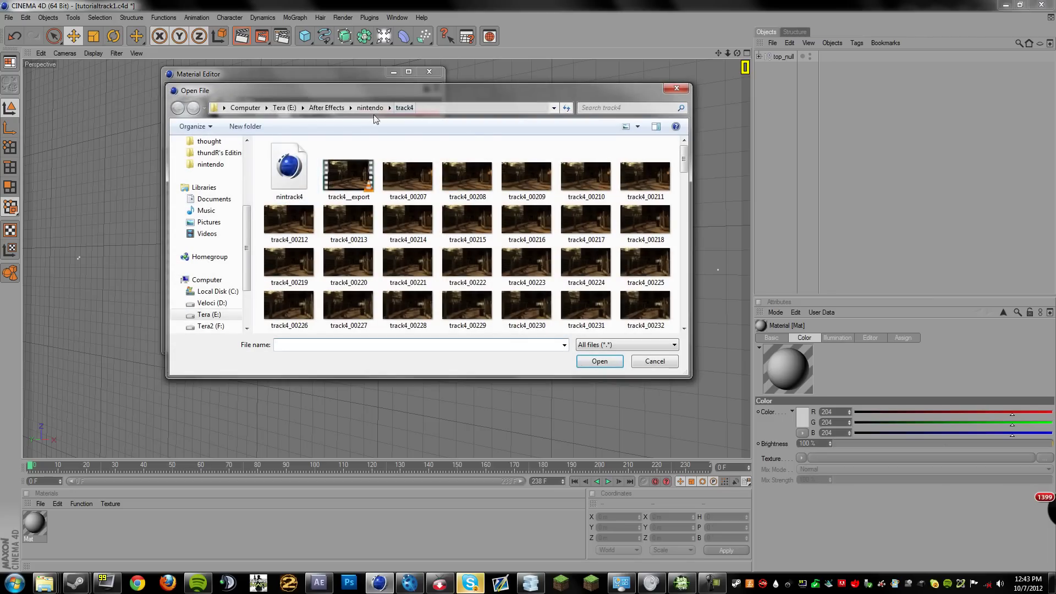
click(327, 107)
click(286, 162)
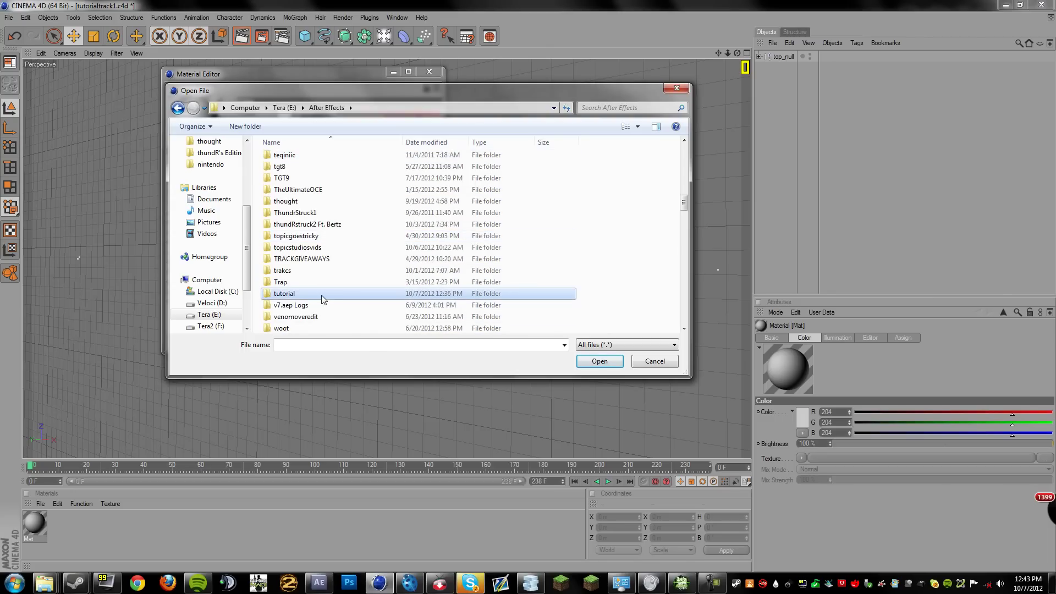
double_click(323, 294)
double_click(290, 156)
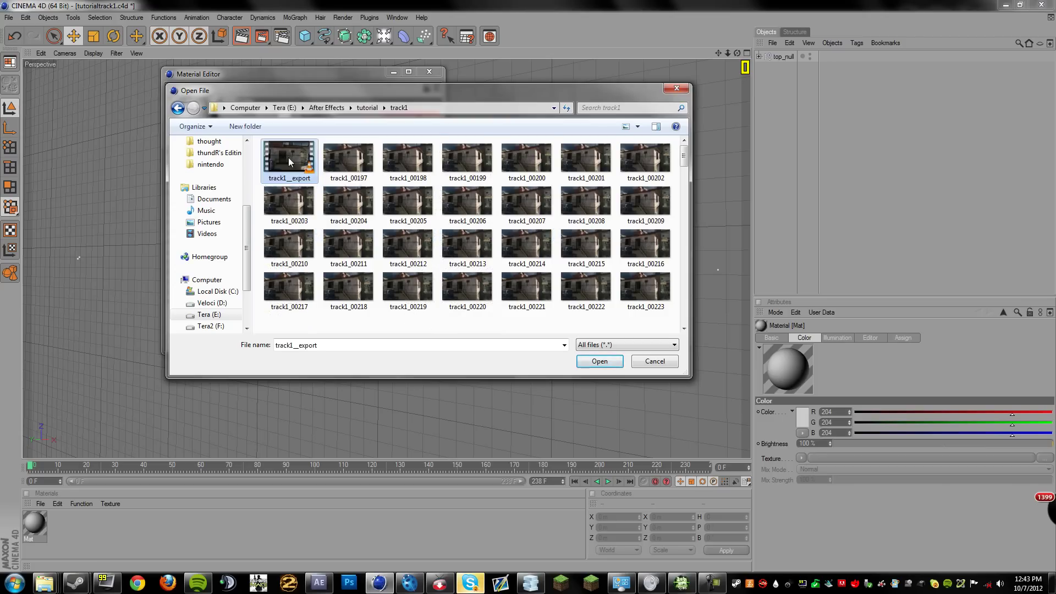
double_click(288, 158)
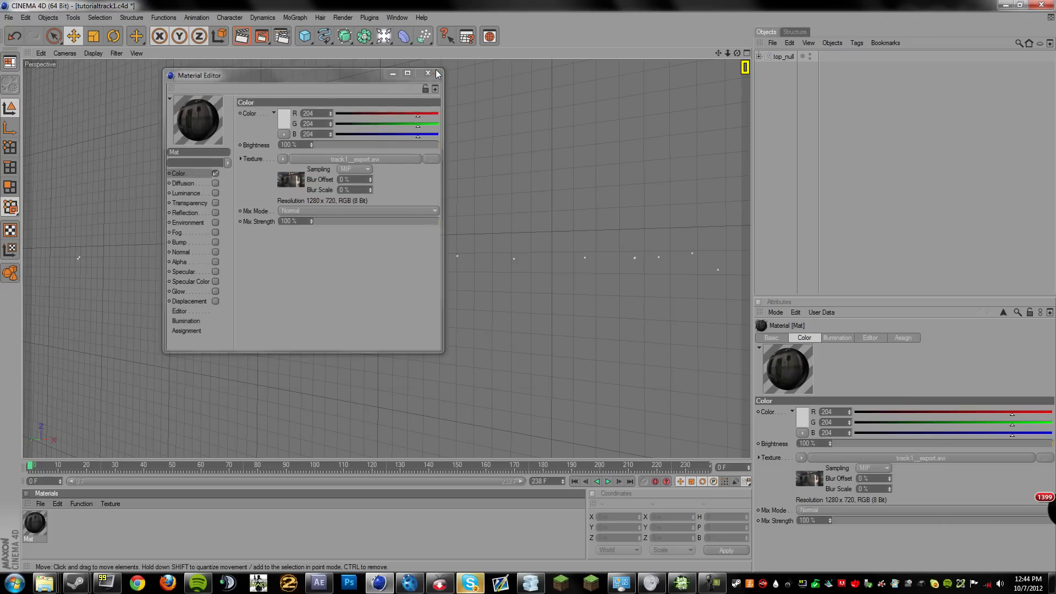
click(434, 73)
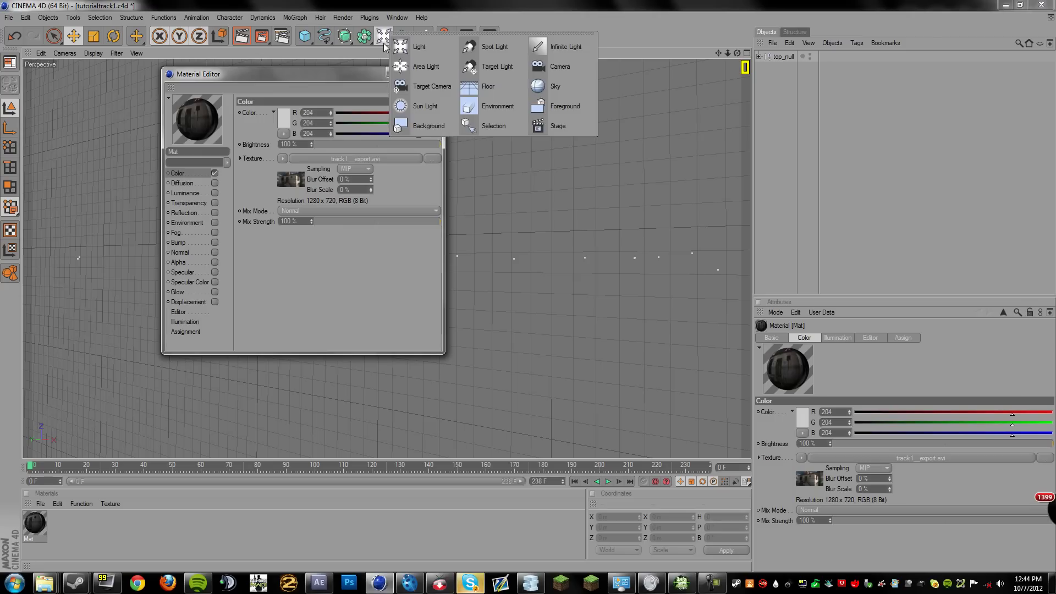
Add a Background object textured with the footage material and scrub the timeline to check its playback.
drag(384, 37, 417, 128)
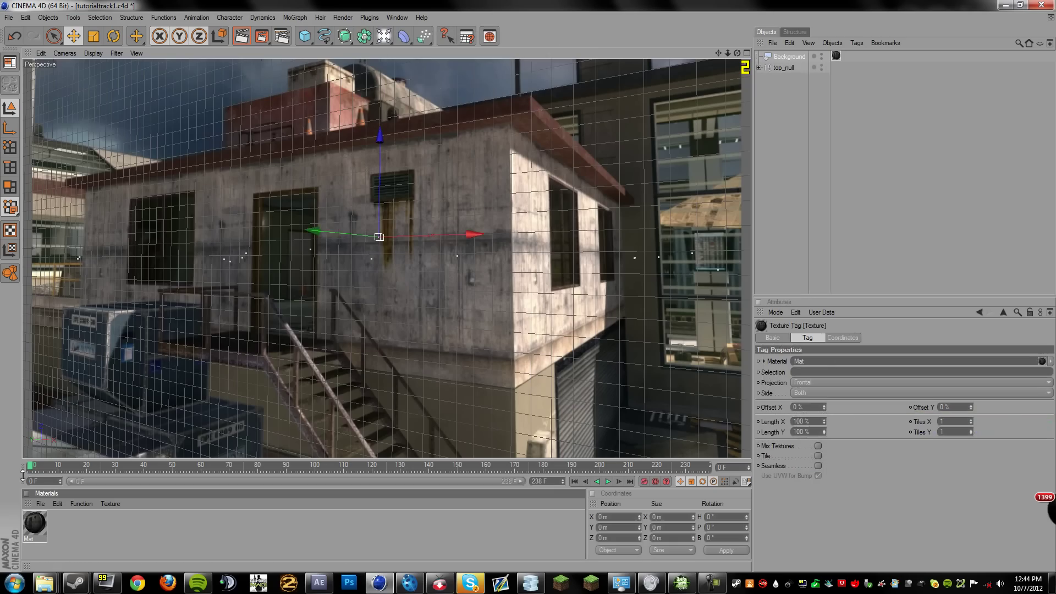
drag(31, 467, 585, 497)
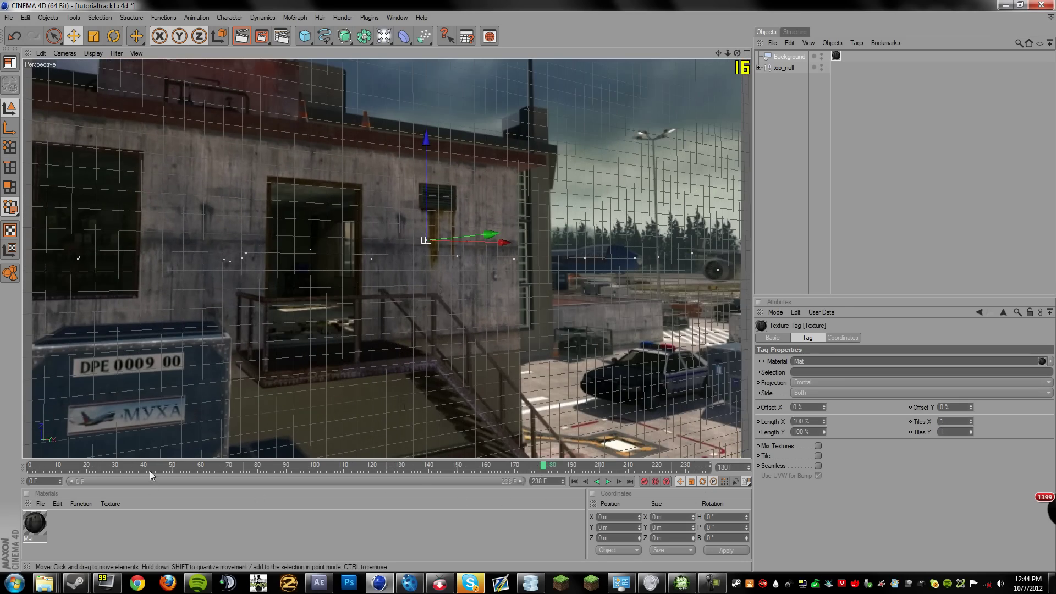
drag(53, 470, 173, 499)
drag(277, 465, 2, 504)
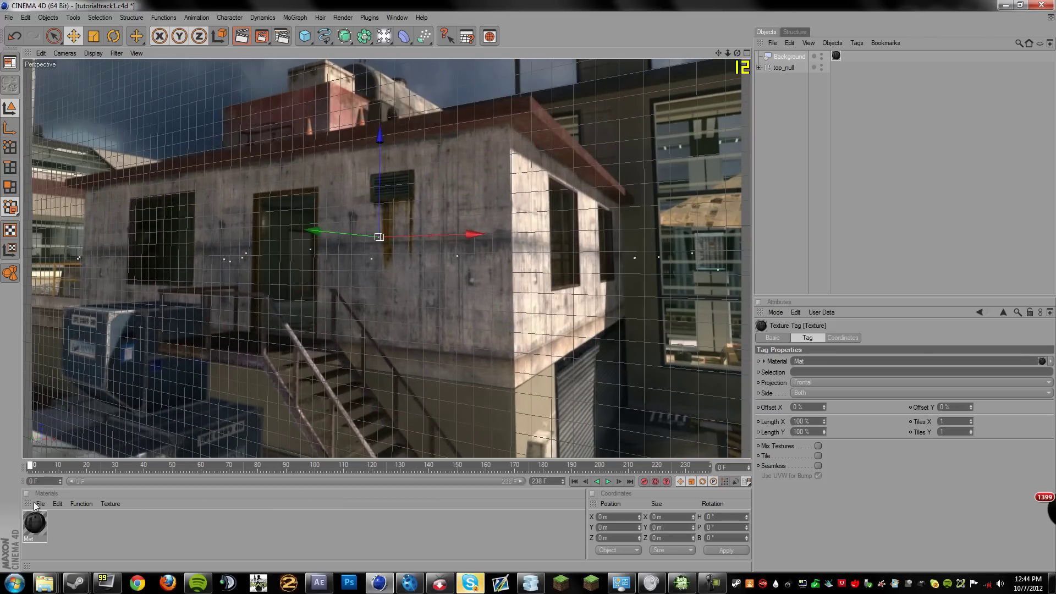
Switch to boujou to examine the Camera solve 1 point cloud, and return to CINEMA 4D.
click(410, 583)
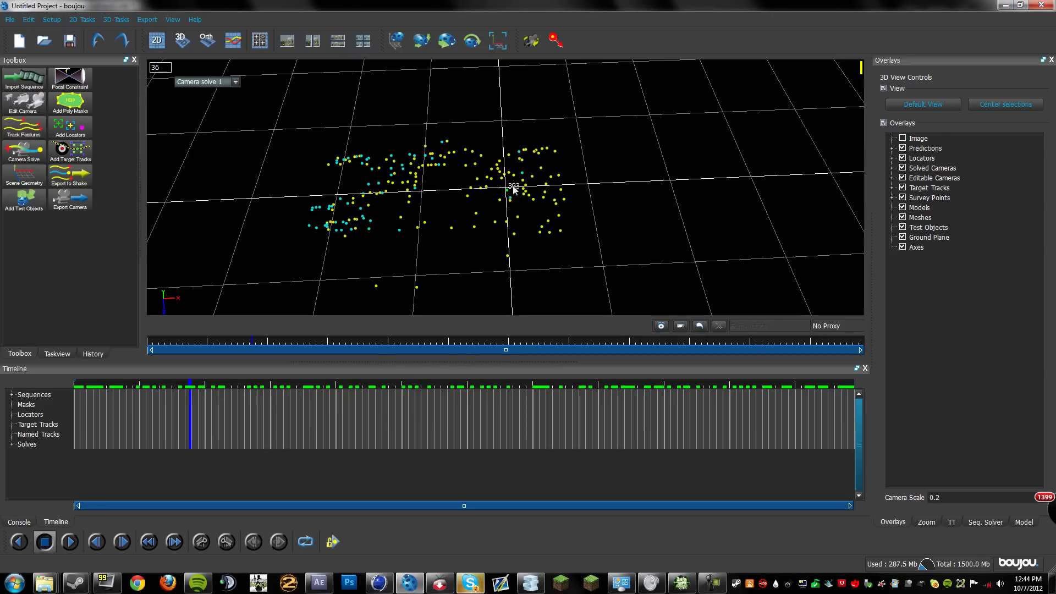
click(1007, 5)
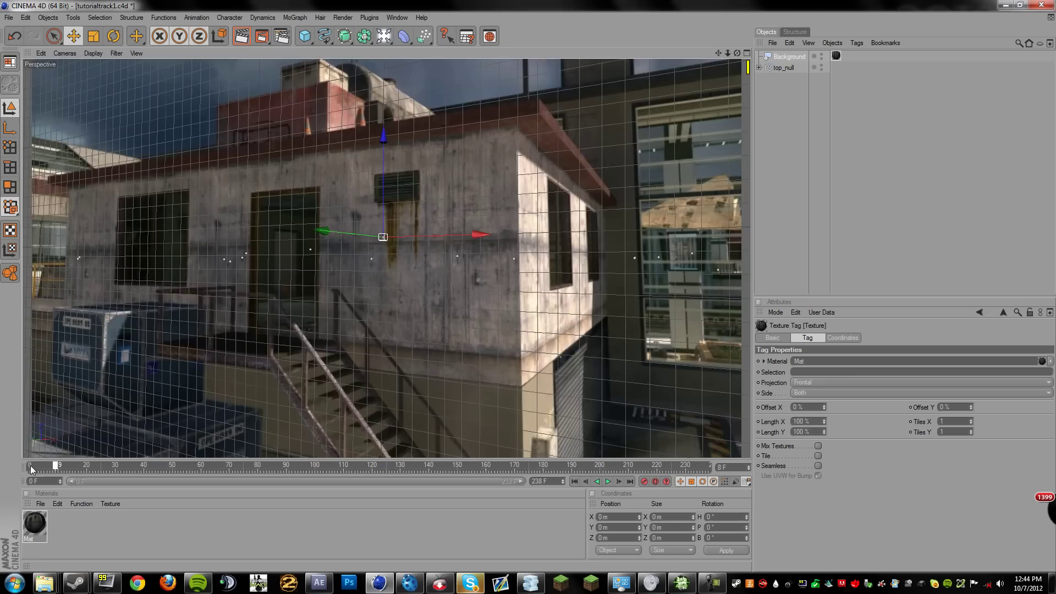
At frame 96, add a MoGraph Text Object and rotate it to a pitch of -90° so it stands upright.
drag(31, 465, 304, 534)
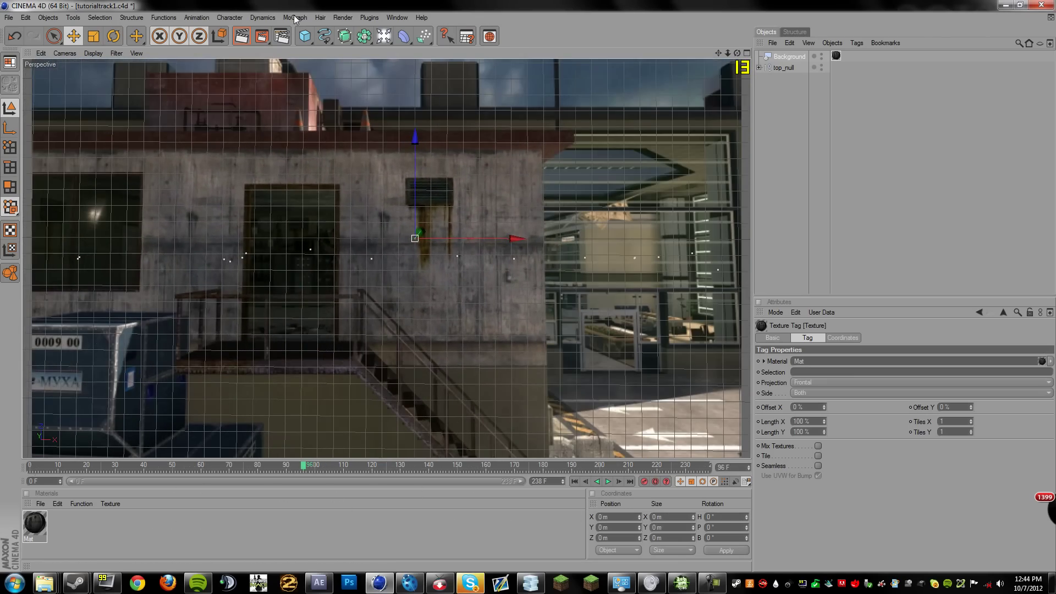
click(295, 18)
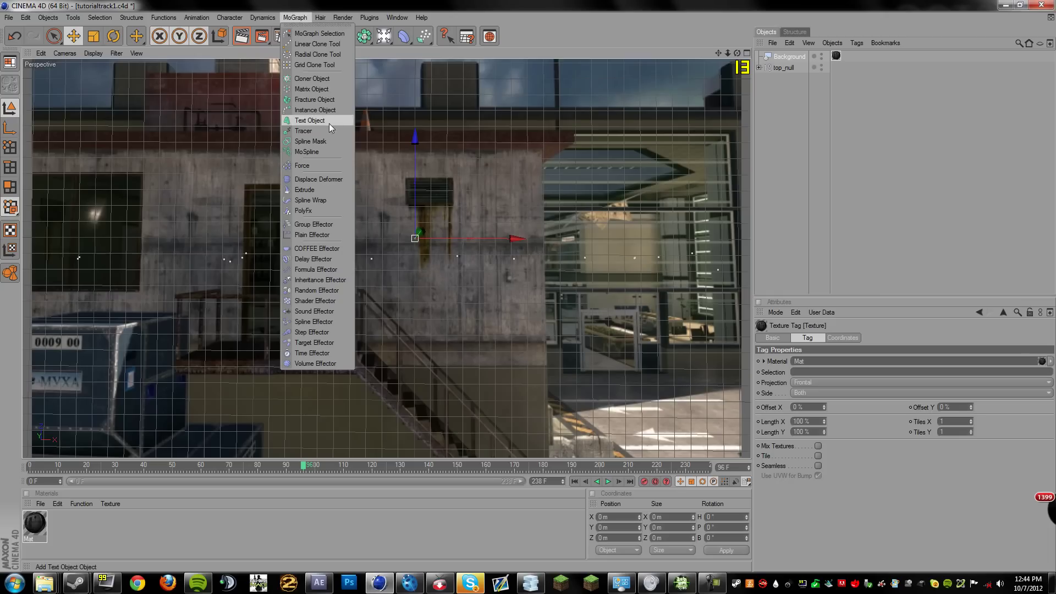
click(311, 122)
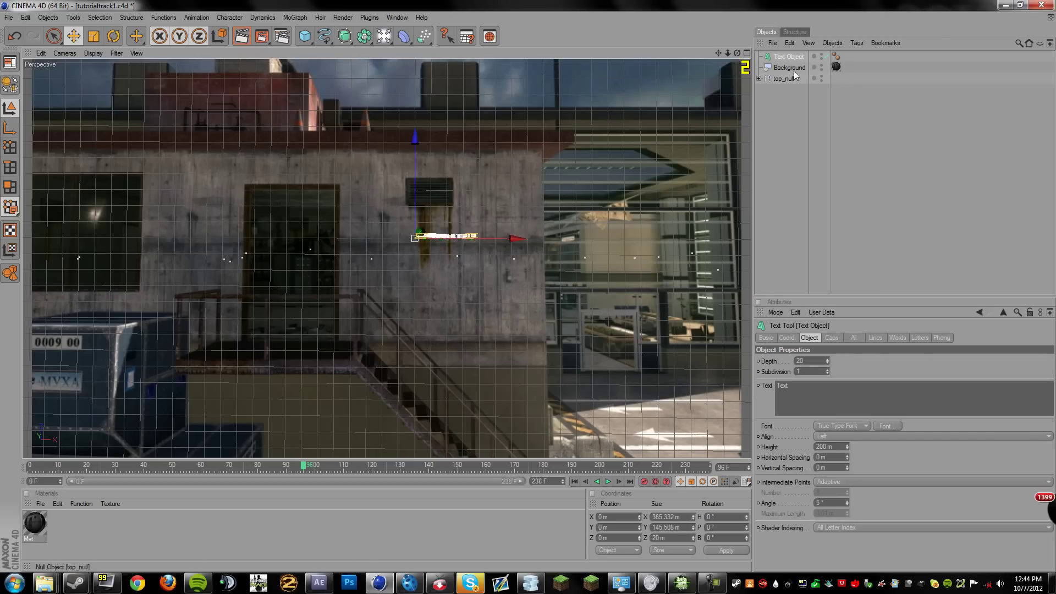
key(r)
drag(416, 286, 417, 171)
click(761, 168)
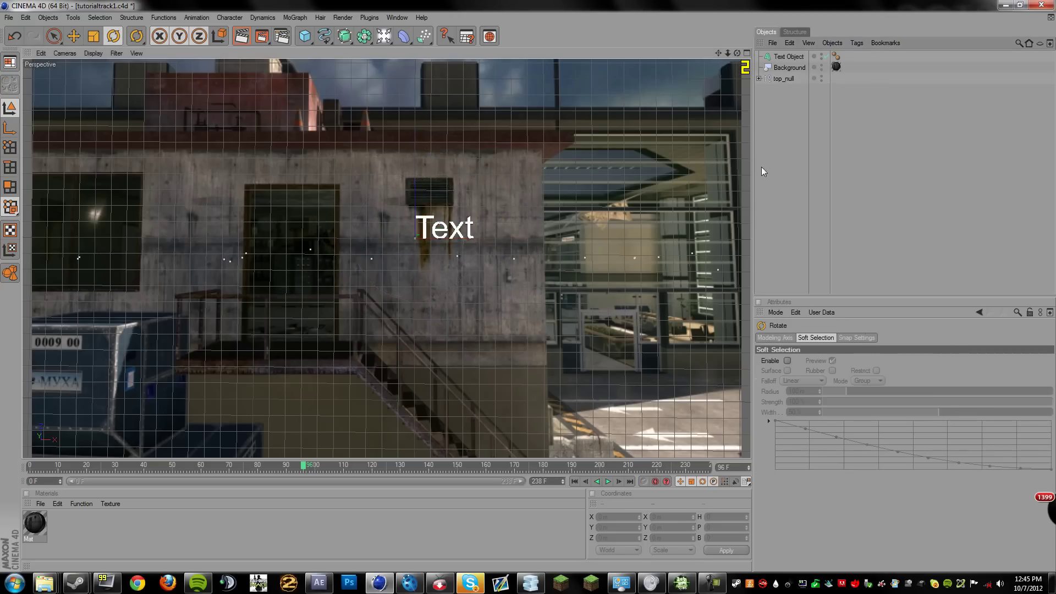
Set the Text Object's alignment to Middle and its text to TUTORIAL.
click(790, 57)
click(845, 437)
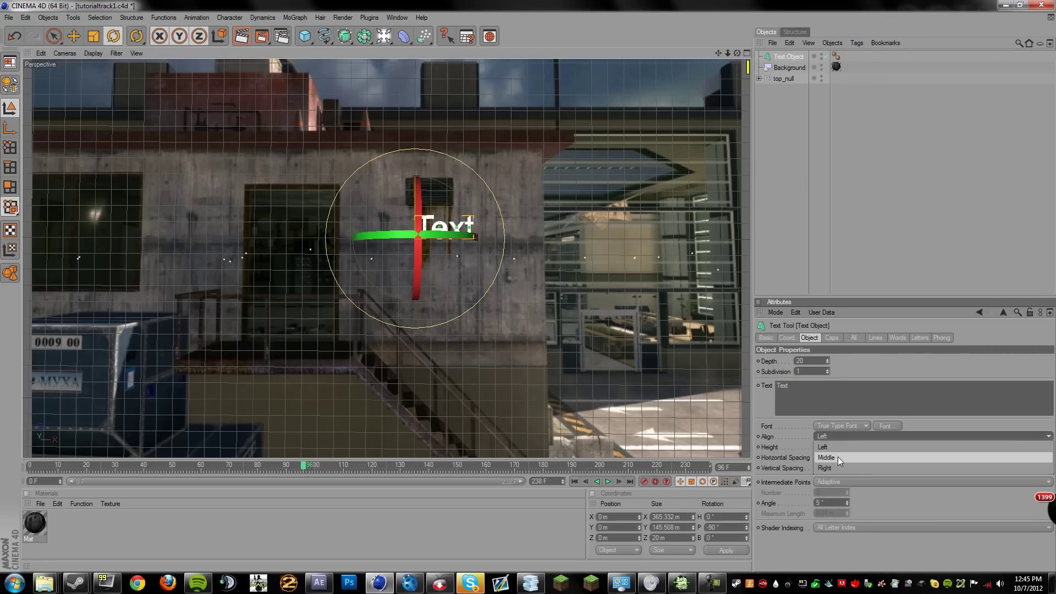
click(837, 456)
click(890, 426)
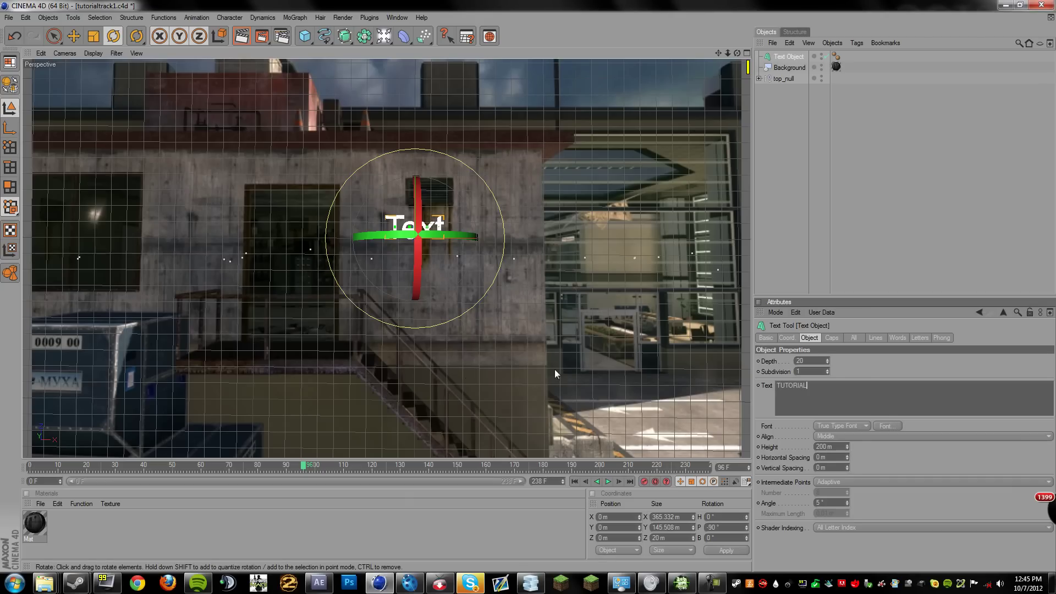
click(861, 364)
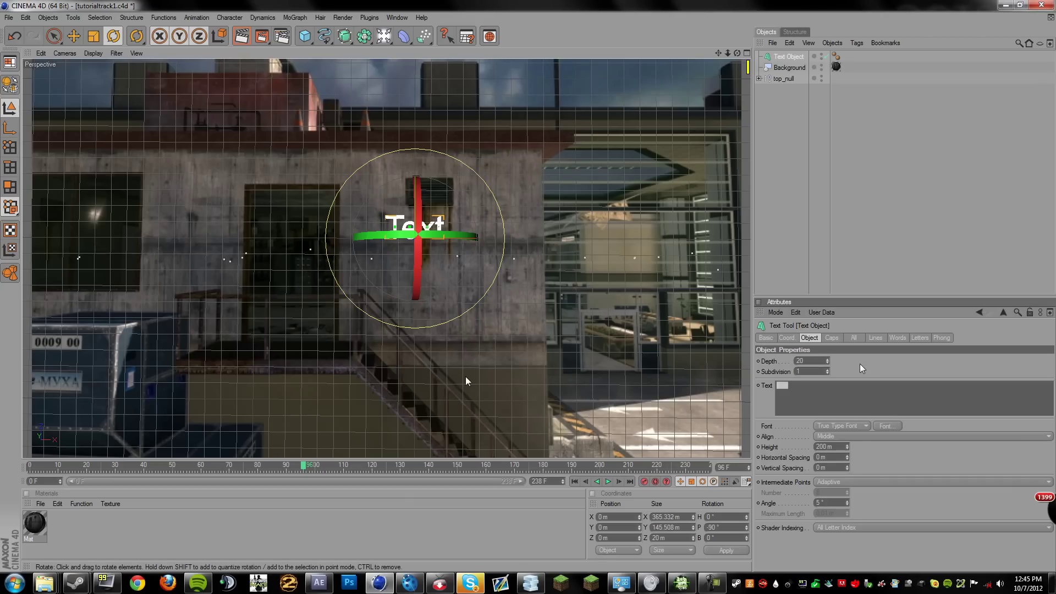
Move the TUTORIAL text to about X 95.7 m and Z -10.2 m, and scrub through the timeline to check its tracking.
click(70, 40)
drag(522, 238, 536, 238)
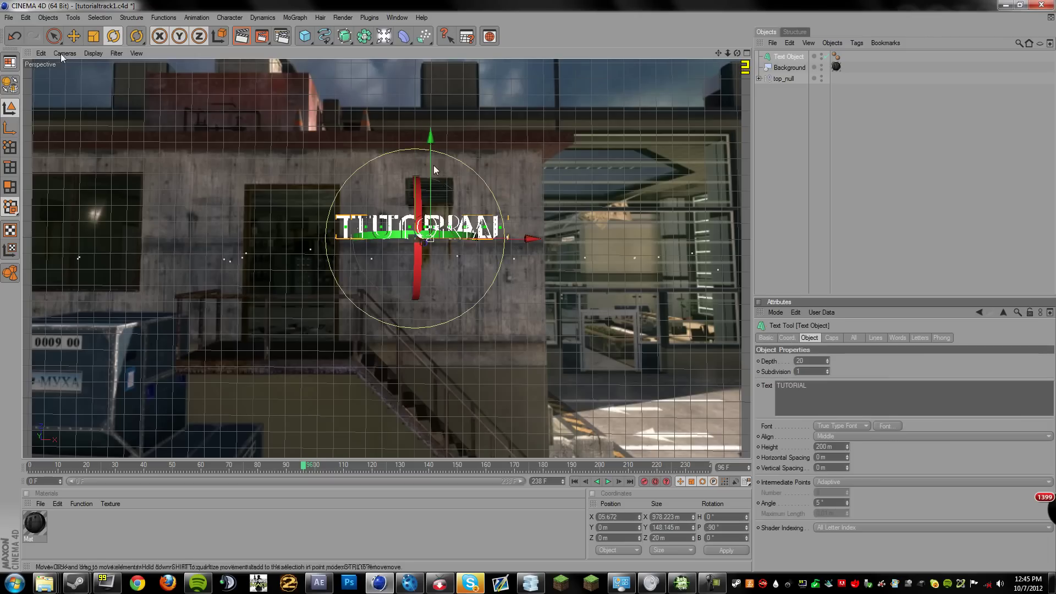
click(30, 466)
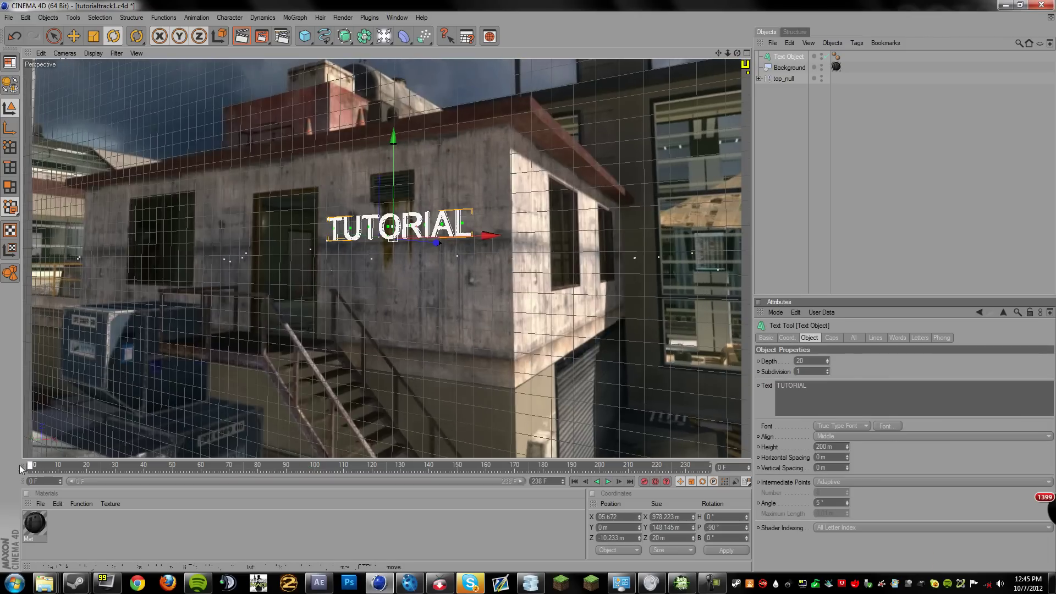
drag(21, 464, 336, 484)
click(628, 481)
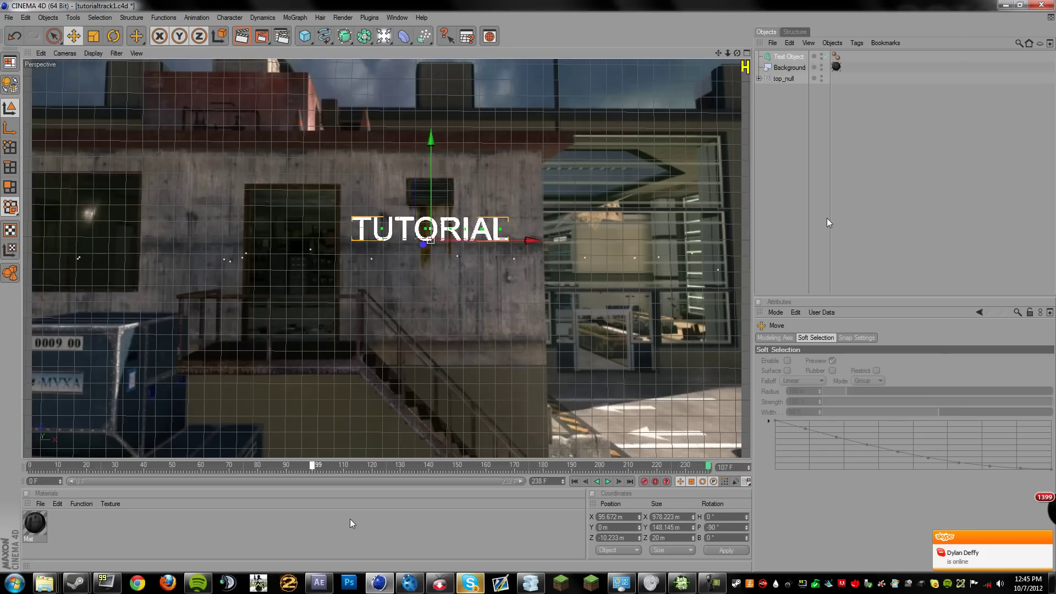
click(788, 140)
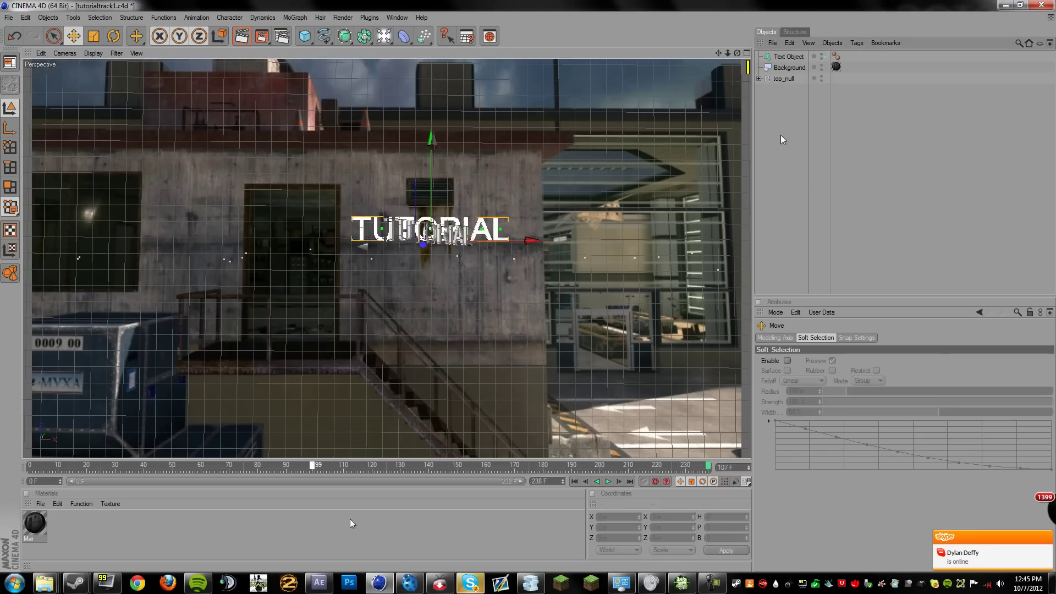
Add an Array object and a Cube, and nest the Cube inside the Array.
click(303, 36)
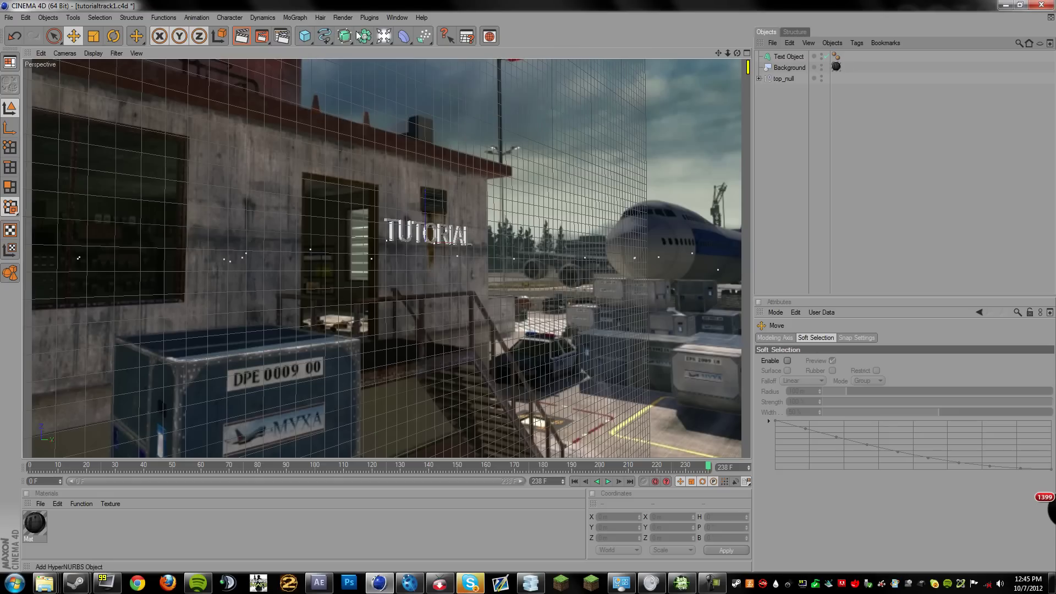
click(363, 36)
click(398, 48)
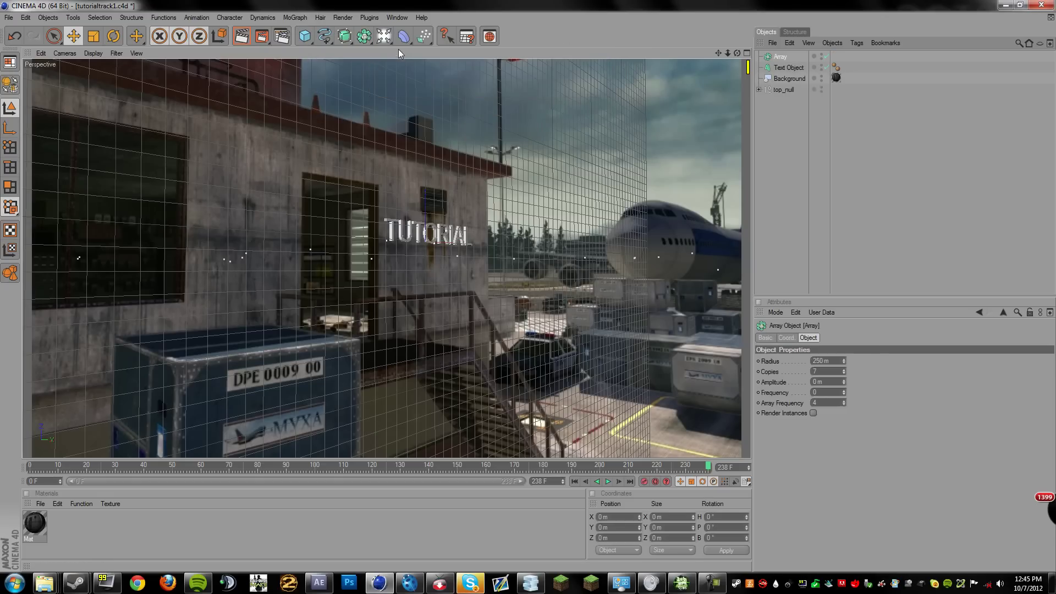
click(303, 36)
click(341, 47)
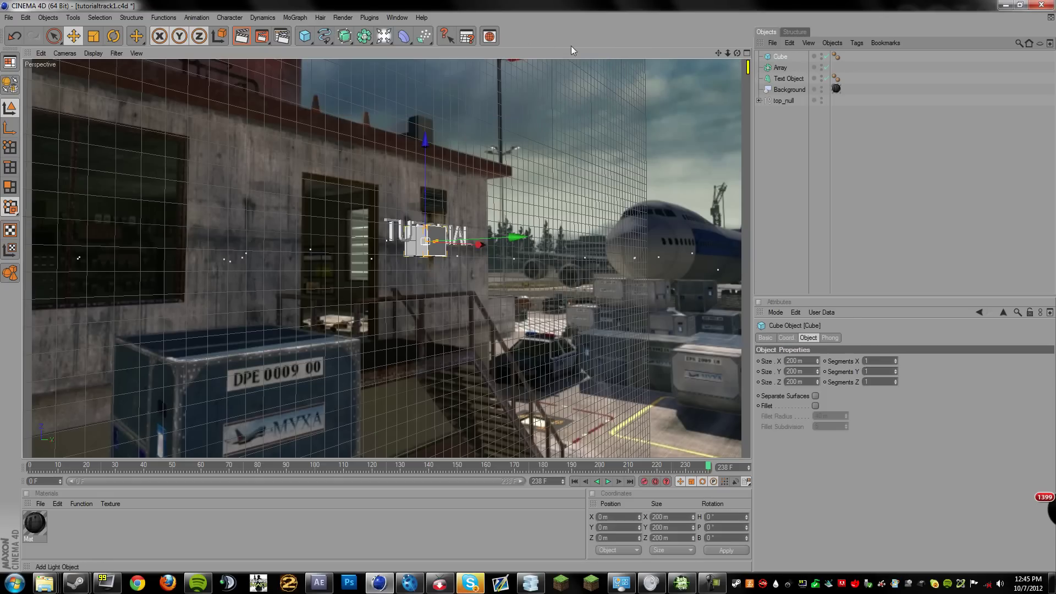
drag(780, 57, 782, 67)
click(780, 57)
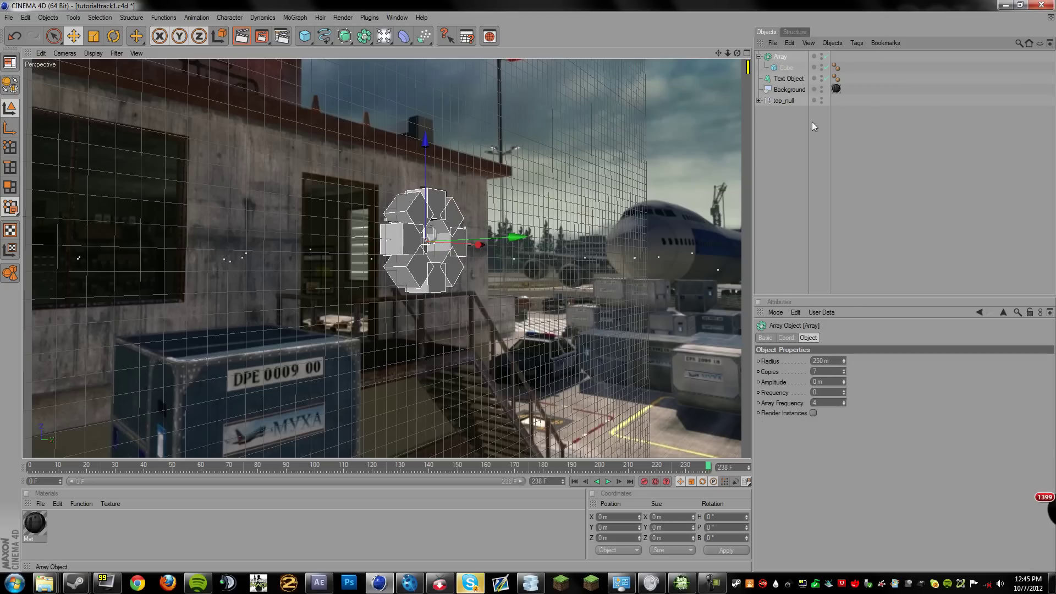
Set the Array's radius to 539 m and its copies to 19.
drag(844, 360, 845, 202)
drag(844, 373, 843, 330)
drag(835, 261, 835, 297)
click(770, 124)
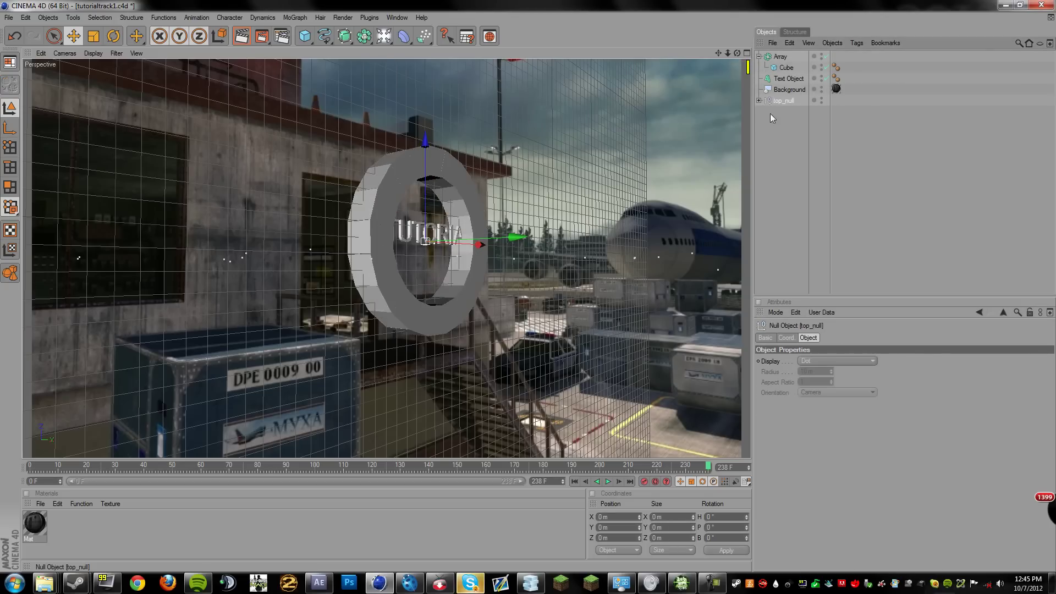
Delete the Array together with its nested Cube, leaving nothing selected.
click(782, 57)
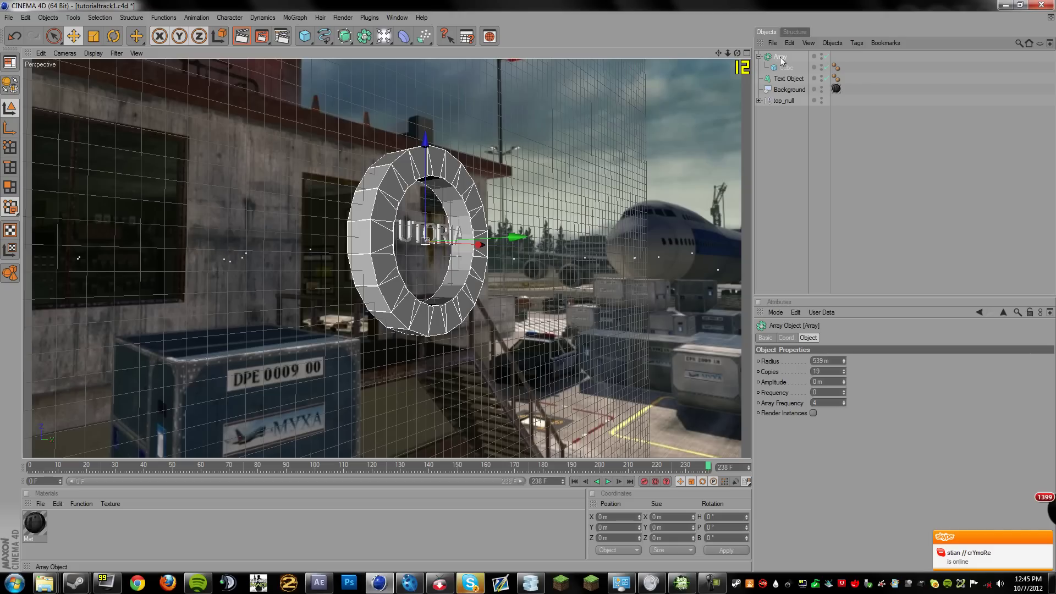
key(Delete)
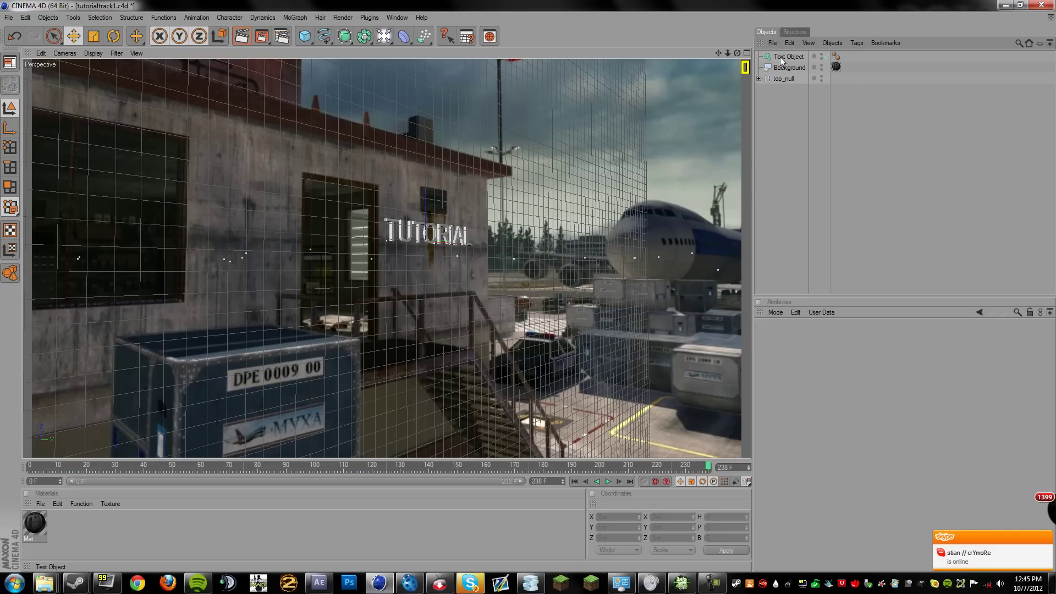
click(781, 58)
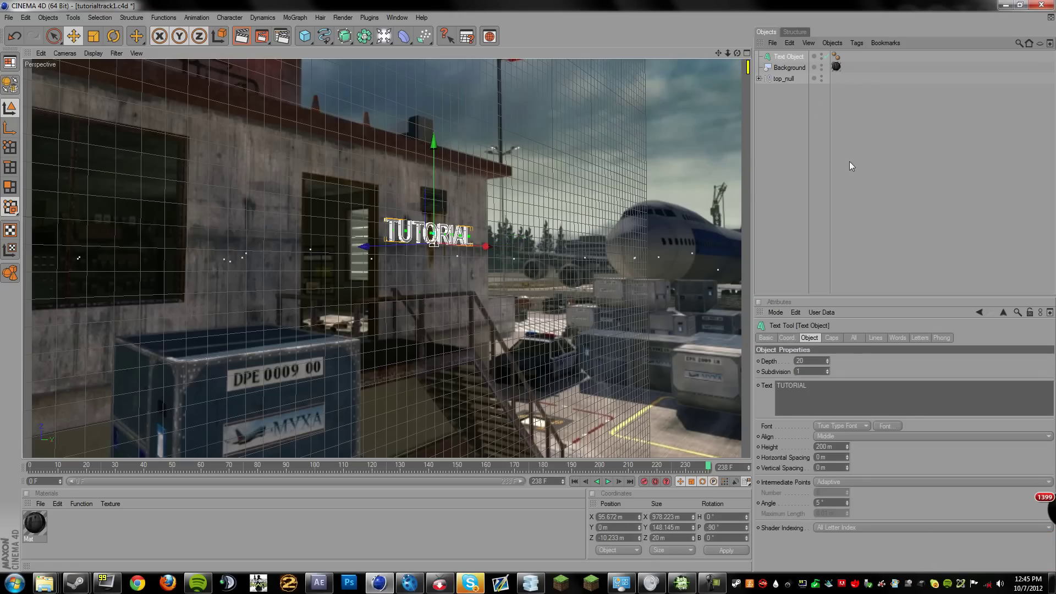
click(767, 128)
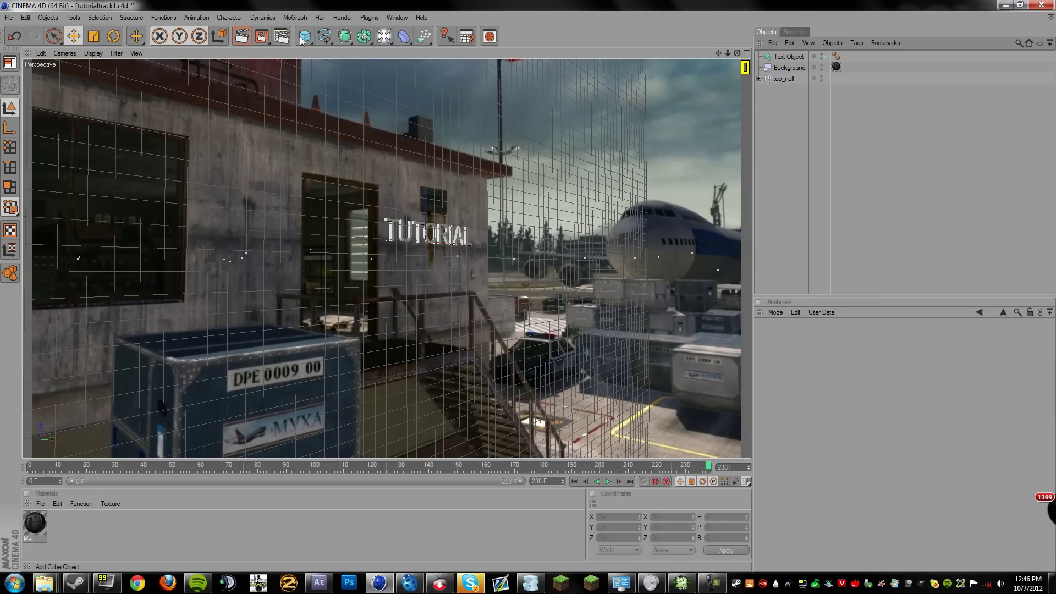
Add a Floor object to the tracked scene.
click(384, 37)
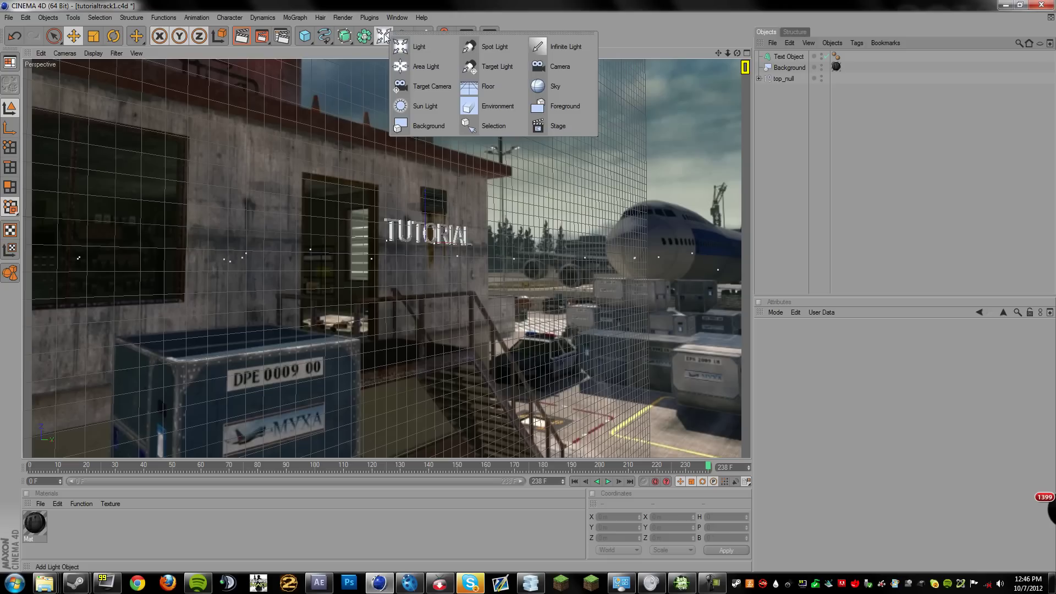
click(501, 87)
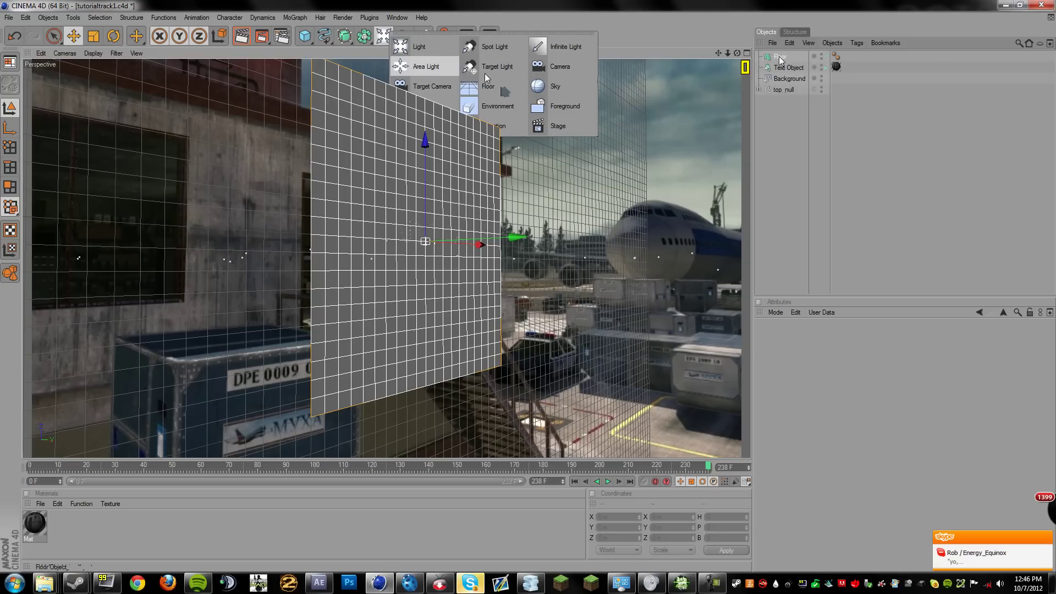
Add a Compositing tag to the Floor and enable its Compositing Background option.
right_click(781, 60)
mouse_move(816, 63)
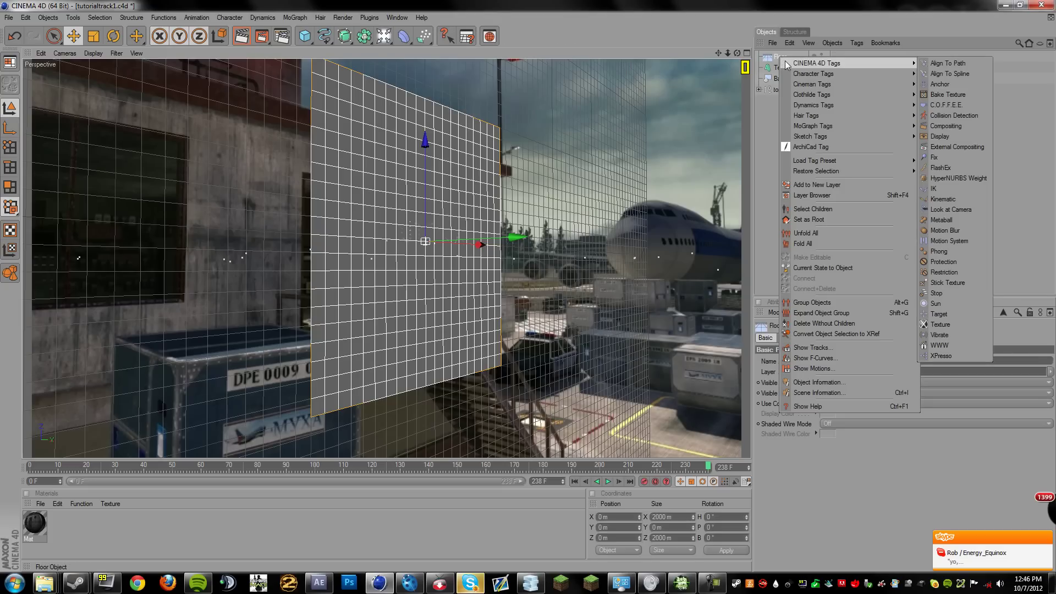
click(946, 126)
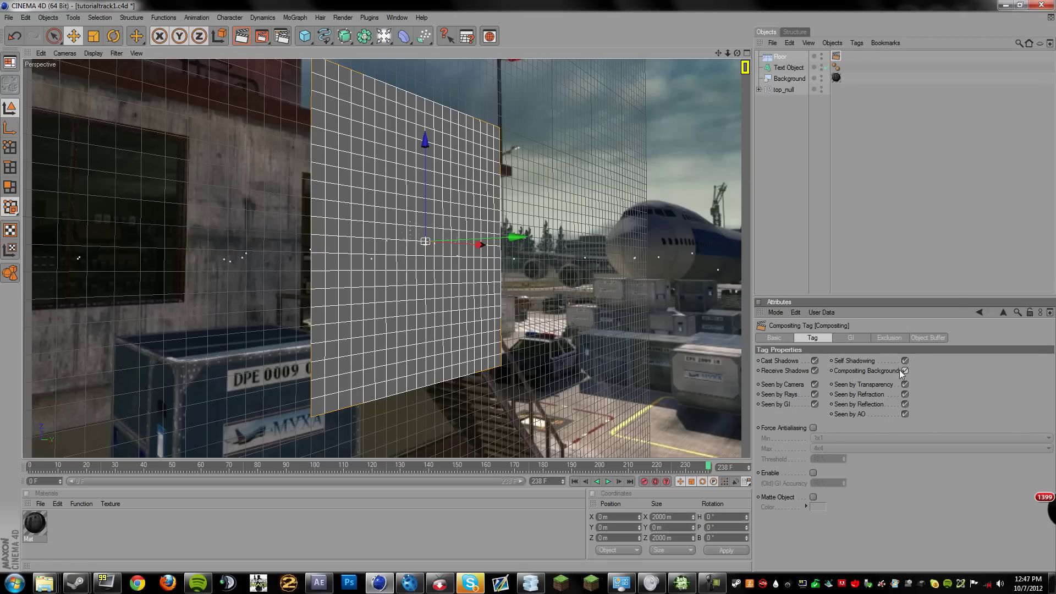
Apply the footage material Mat to the Floor object.
drag(35, 524, 782, 59)
click(781, 59)
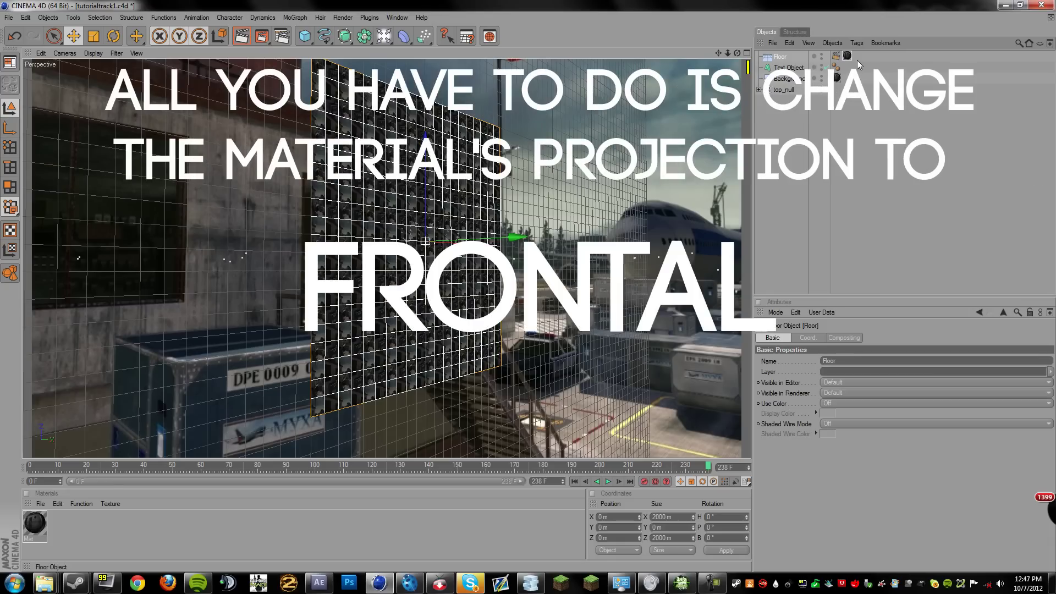
mouse_move(836, 55)
mouse_down()
mouse_move(860, 58)
mouse_move(833, 56)
mouse_up()
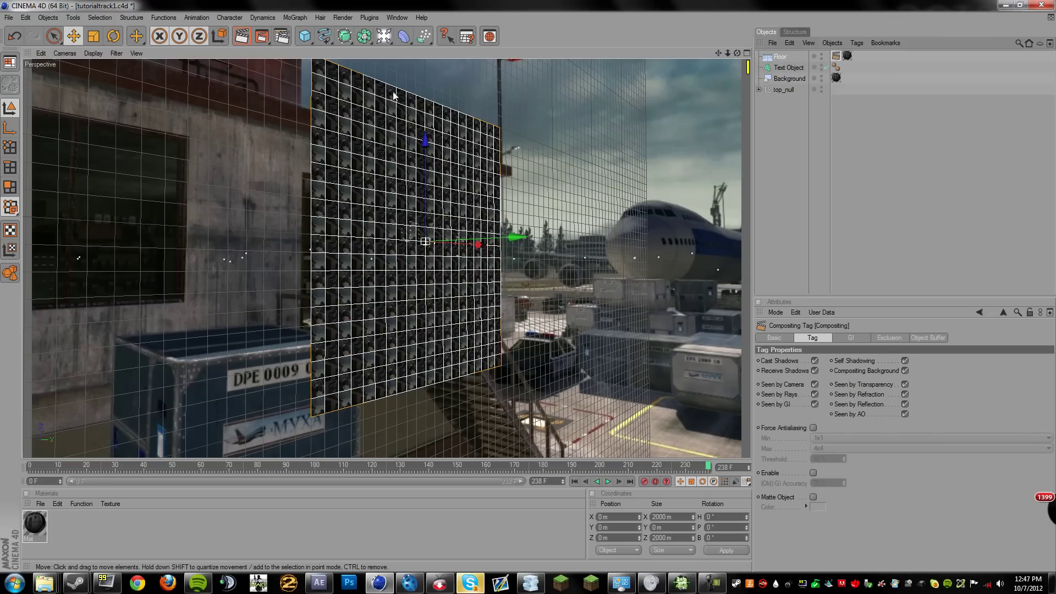
Open the recent project nintrack2.c4d and copy its Floor object.
click(12, 18)
click(25, 44)
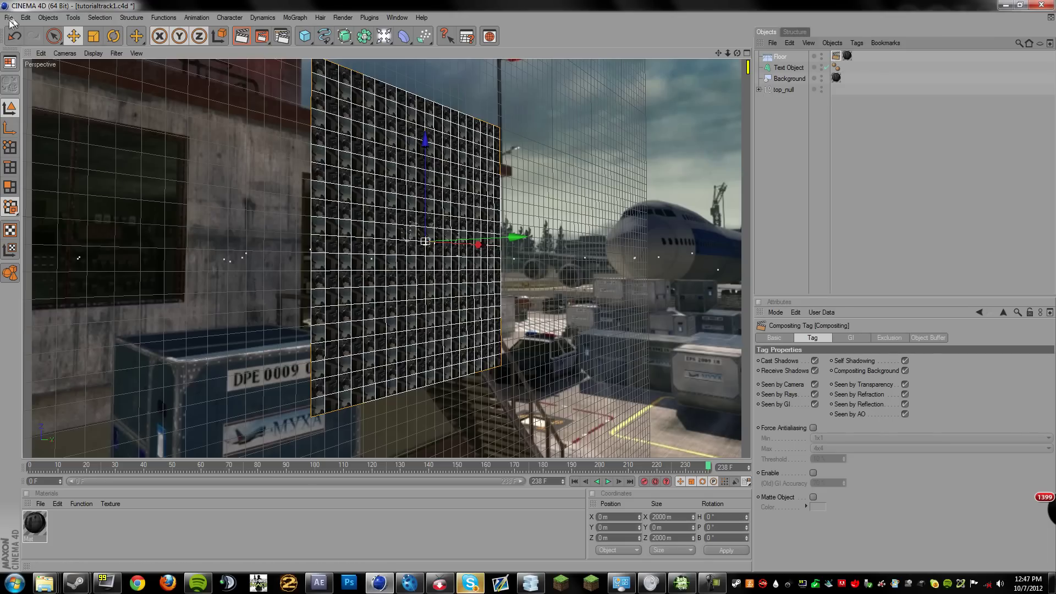
mouse_move(107, 167)
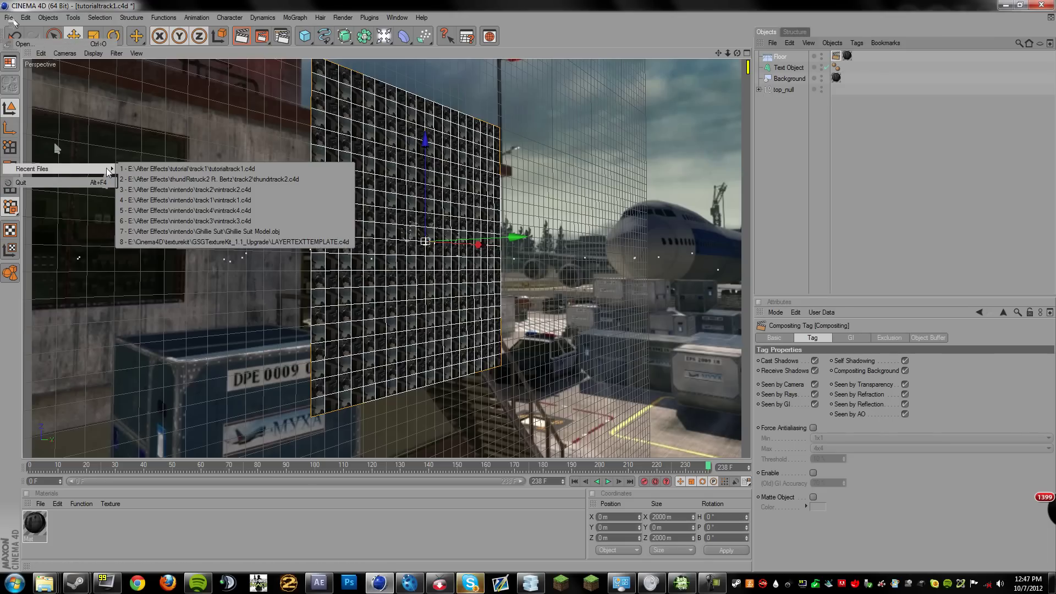
click(159, 190)
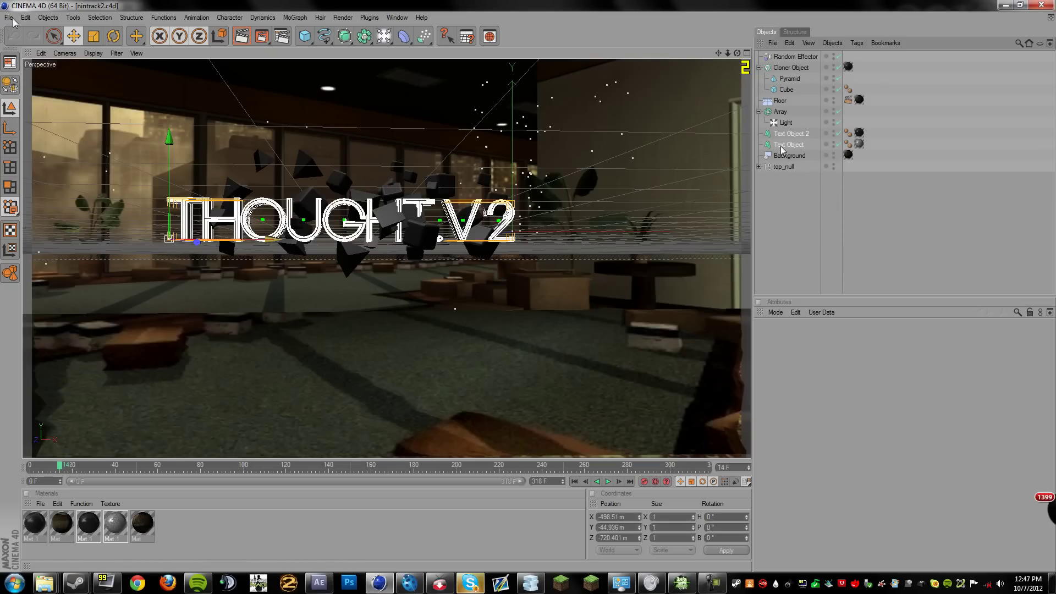
click(780, 100)
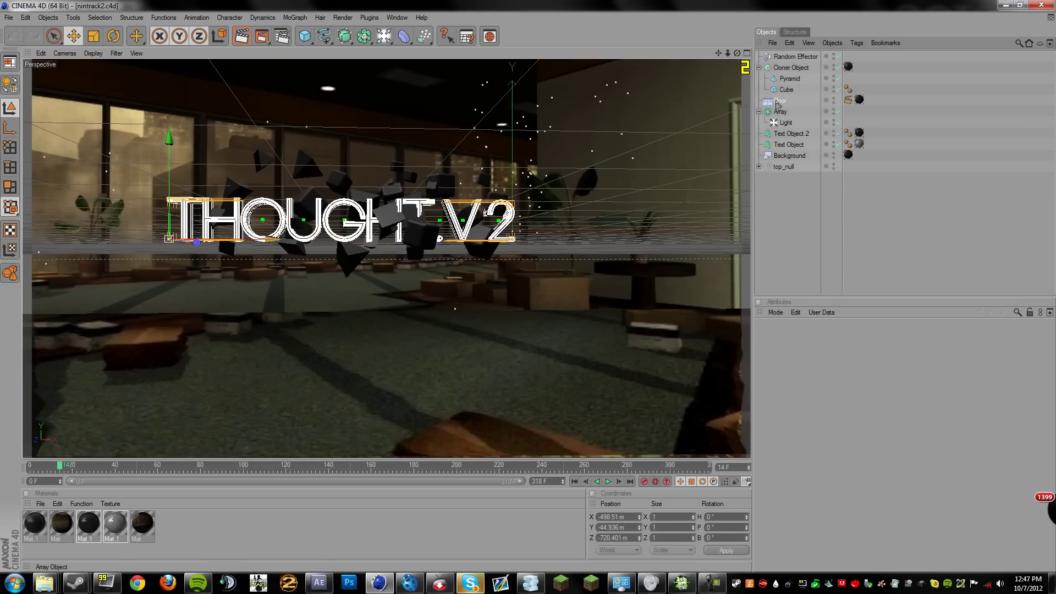
Paste the copied Floor into tutorialtrack1.c4d and delete the original Floor there.
click(401, 17)
click(429, 294)
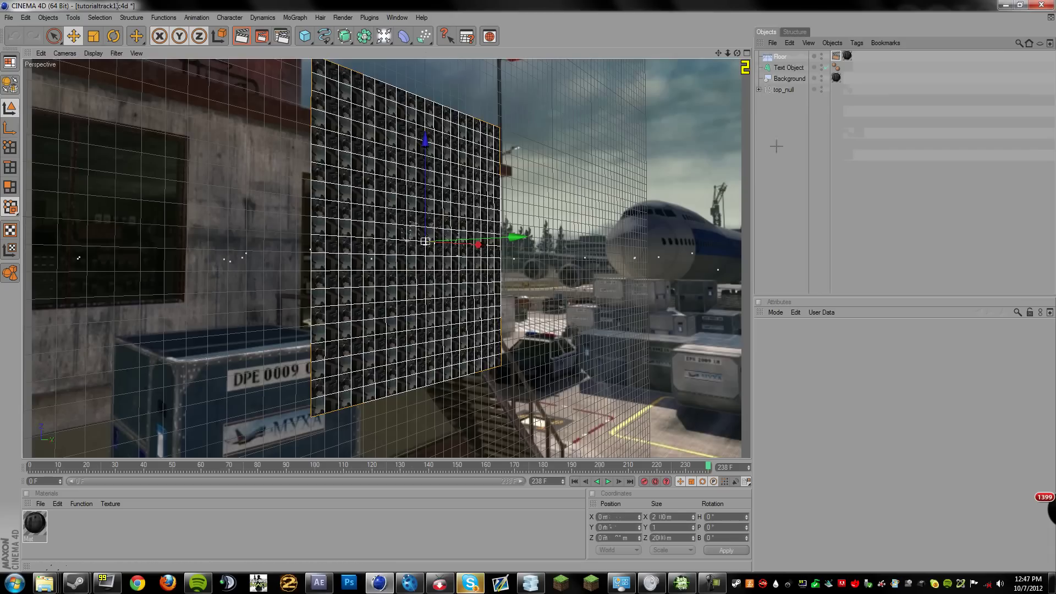
key(ctrl+v)
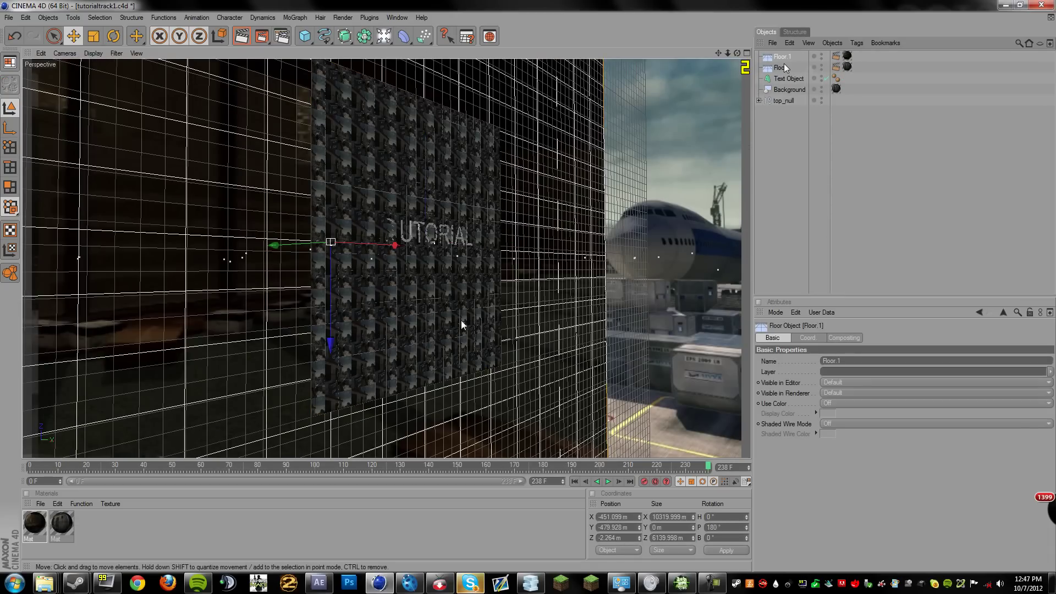
click(782, 68)
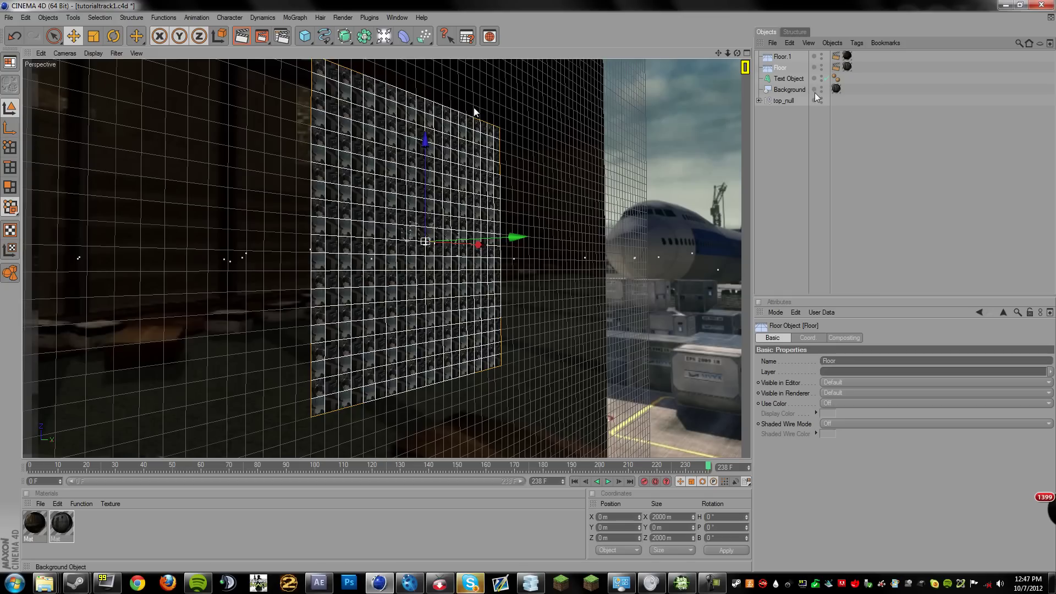
key(Delete)
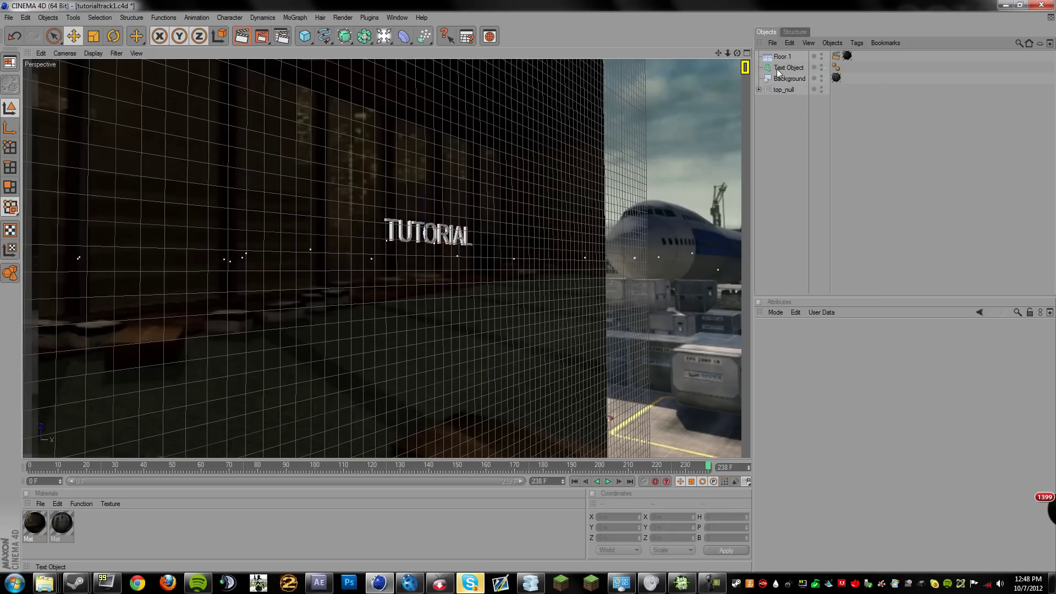
Replace the pasted Floor's material with the airport footage material.
click(780, 57)
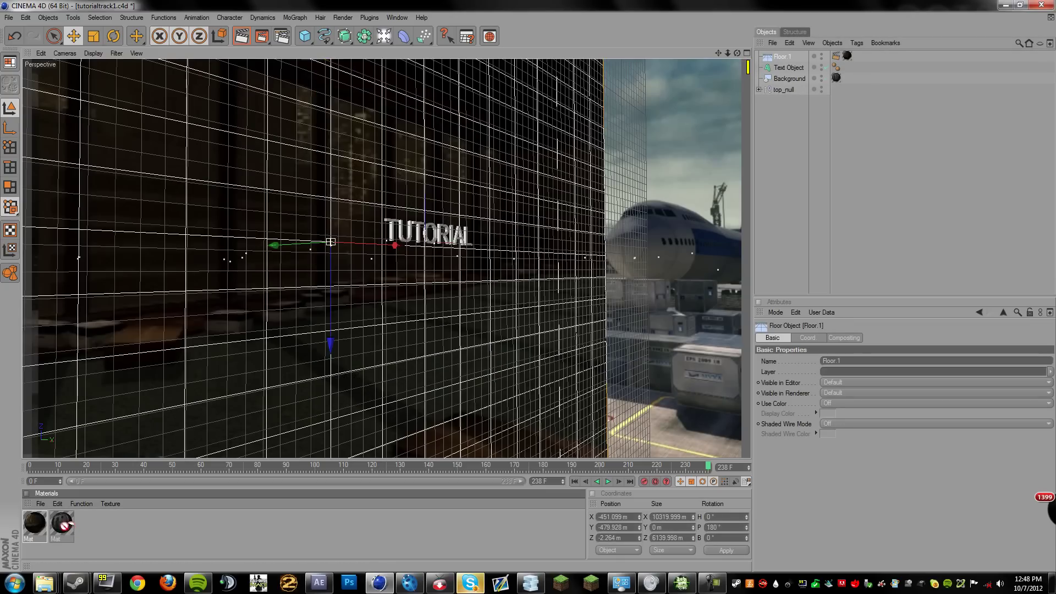
drag(64, 526, 900, 116)
drag(726, 288, 848, 59)
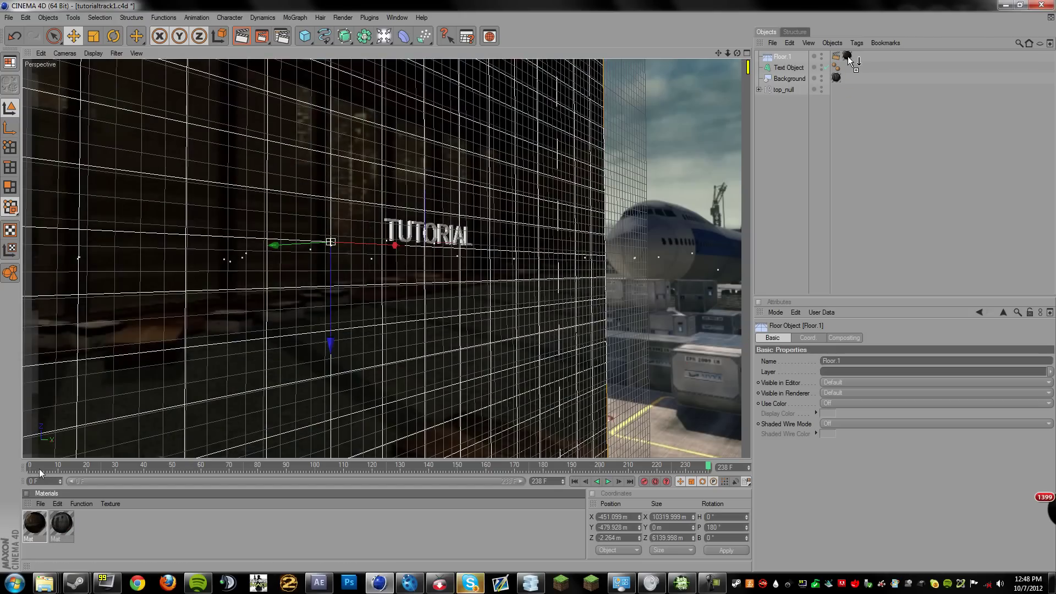
Scrub through the timeline, shift the pasted Floor slightly along its Y axis against the building wall, and deselect it.
drag(59, 467, 364, 480)
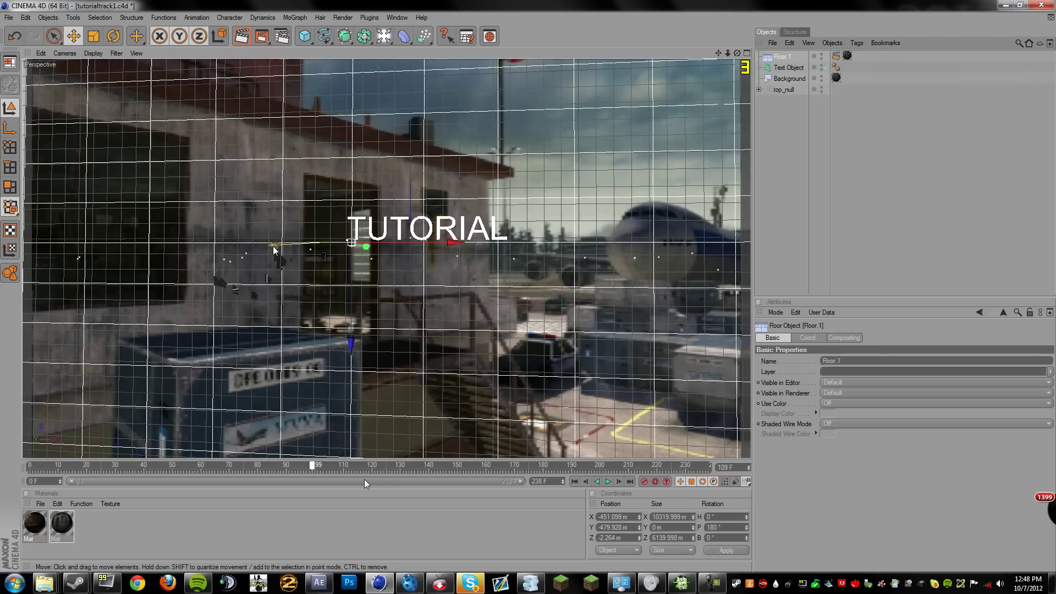
mouse_move(273, 247)
mouse_down()
mouse_move(318, 242)
mouse_move(285, 243)
mouse_up()
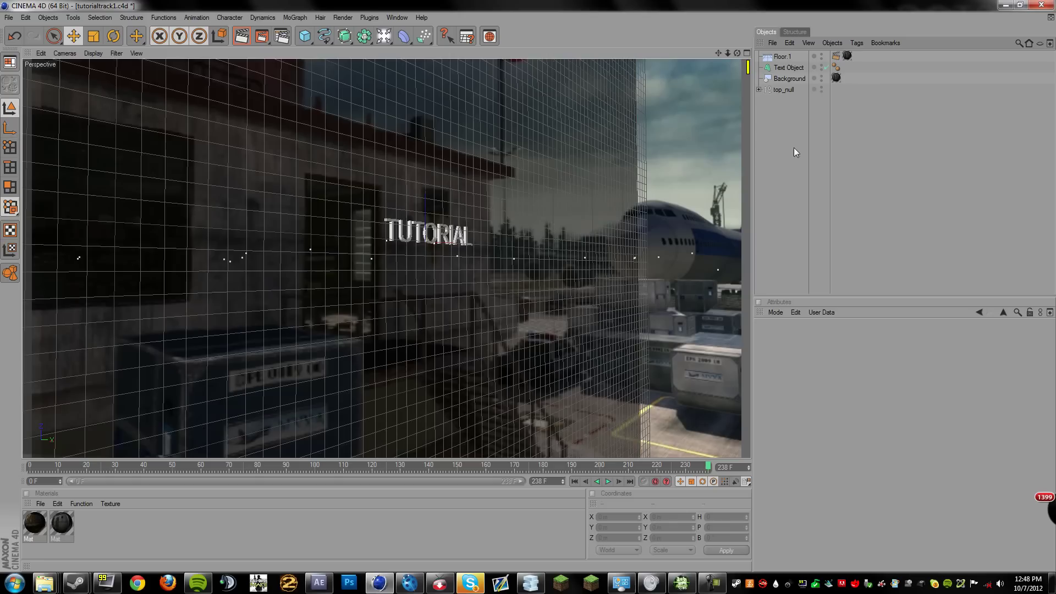
click(457, 196)
key(ctrl+shift+a)
Add an Array object and a Light, and nest the Light inside the Array.
click(375, 41)
click(365, 40)
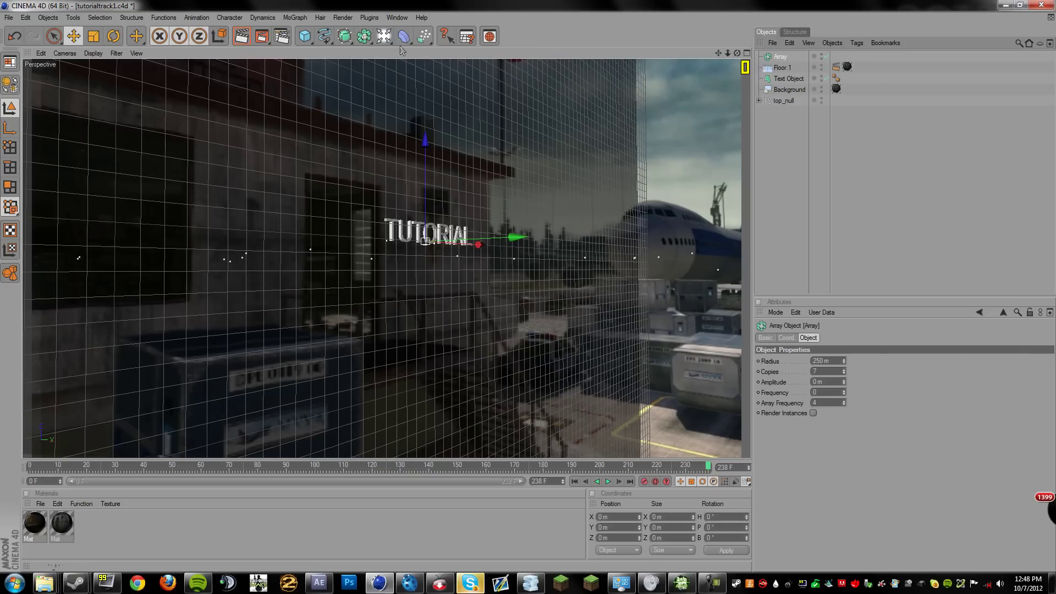
drag(381, 39, 414, 47)
key(ctrl+z)
drag(775, 57, 780, 69)
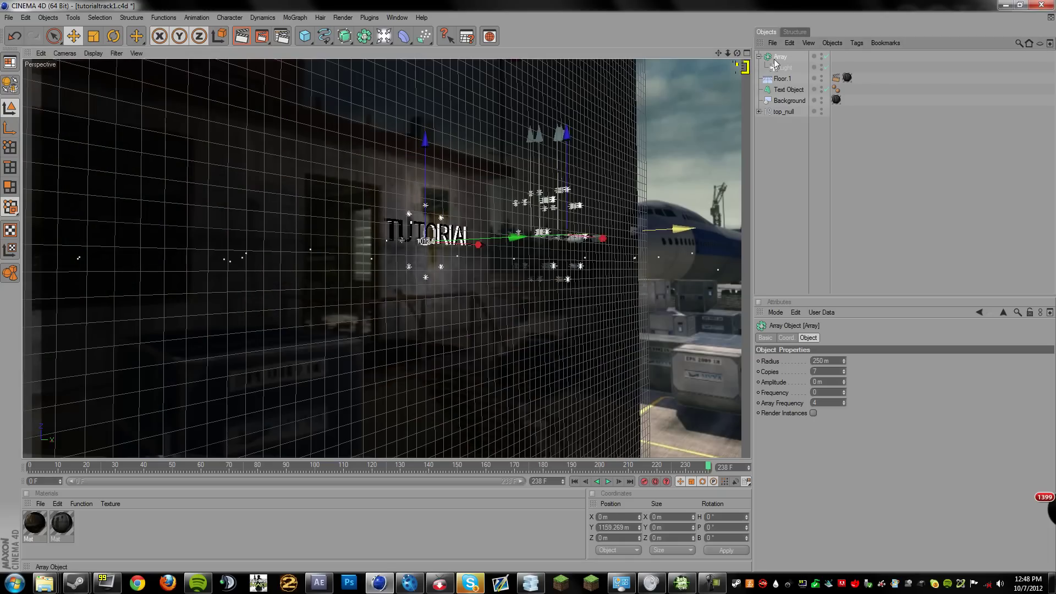
Move the light Array out in front of the text to about Y 1191 m and Z 94 m.
drag(593, 147, 593, 126)
drag(695, 212, 702, 212)
click(786, 68)
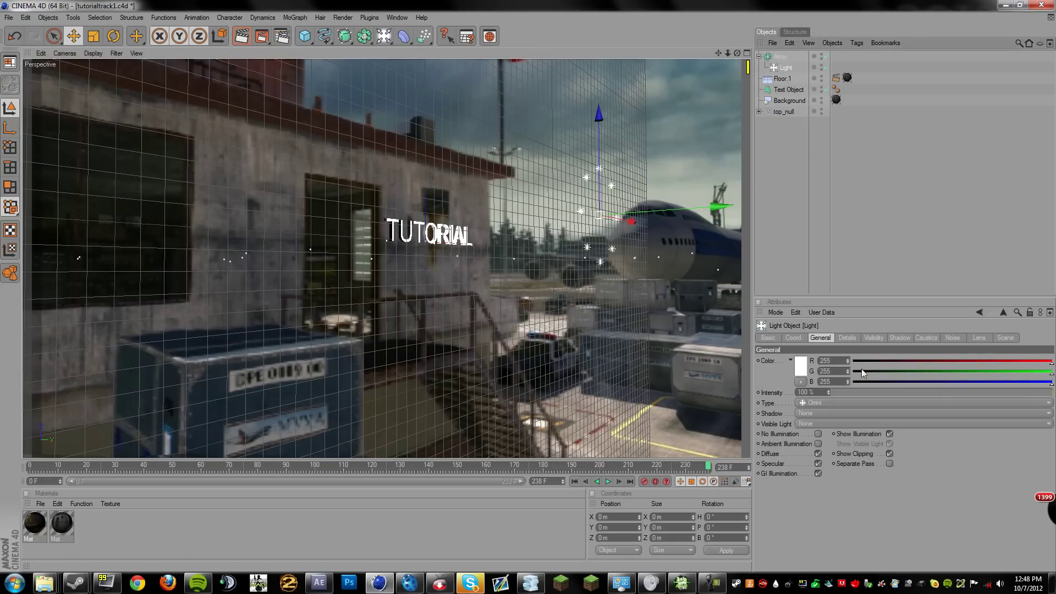
Set the Array's radius to 226 m and its copies to 2, and lower it to about Z 0.7 m.
click(773, 57)
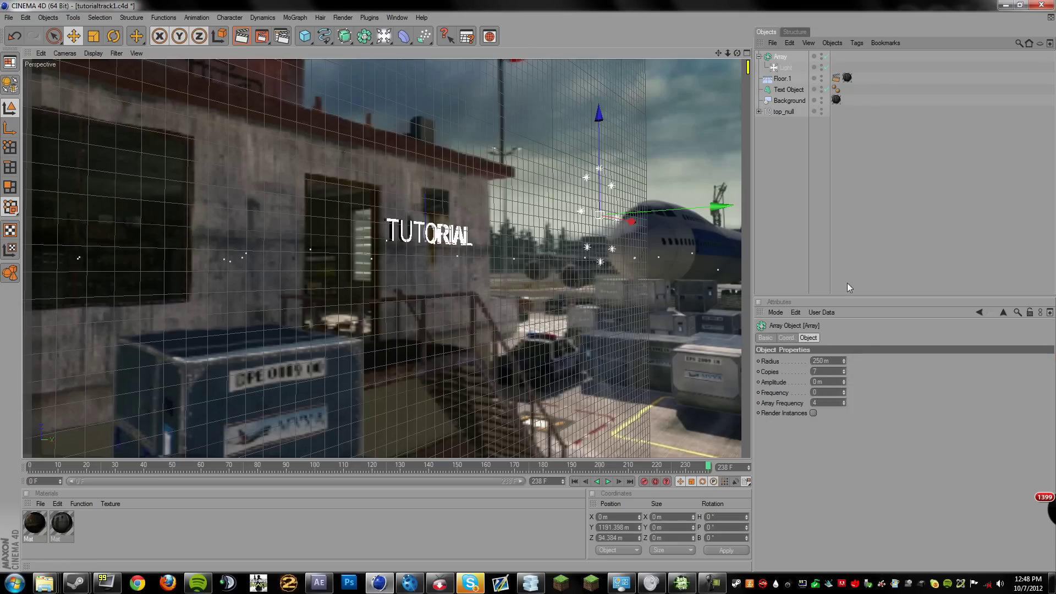
click(843, 374)
click(843, 374)
click(843, 374)
click(843, 374)
drag(843, 374, 843, 374)
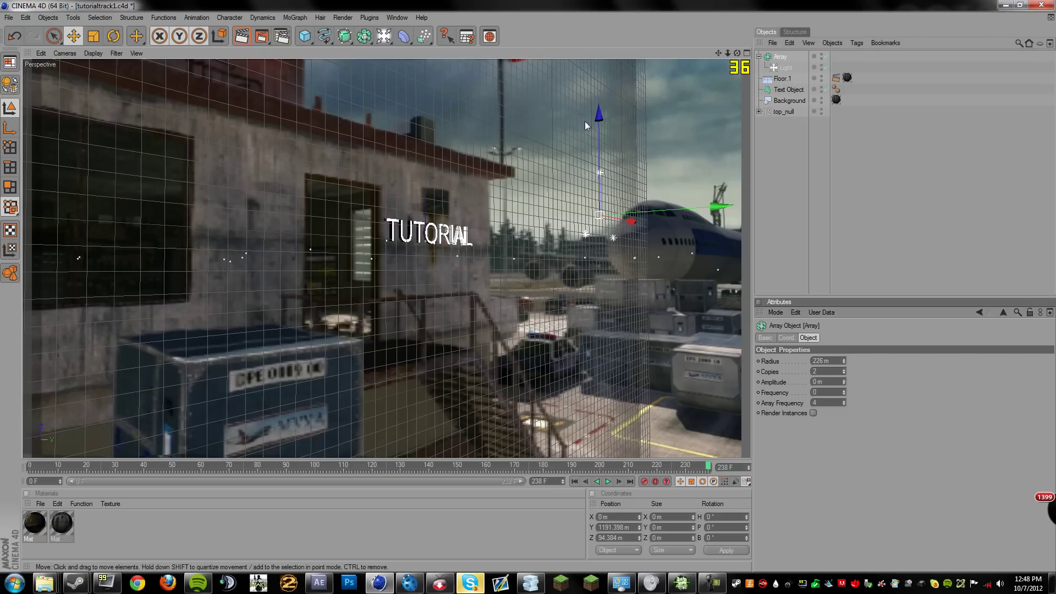
drag(599, 116, 599, 135)
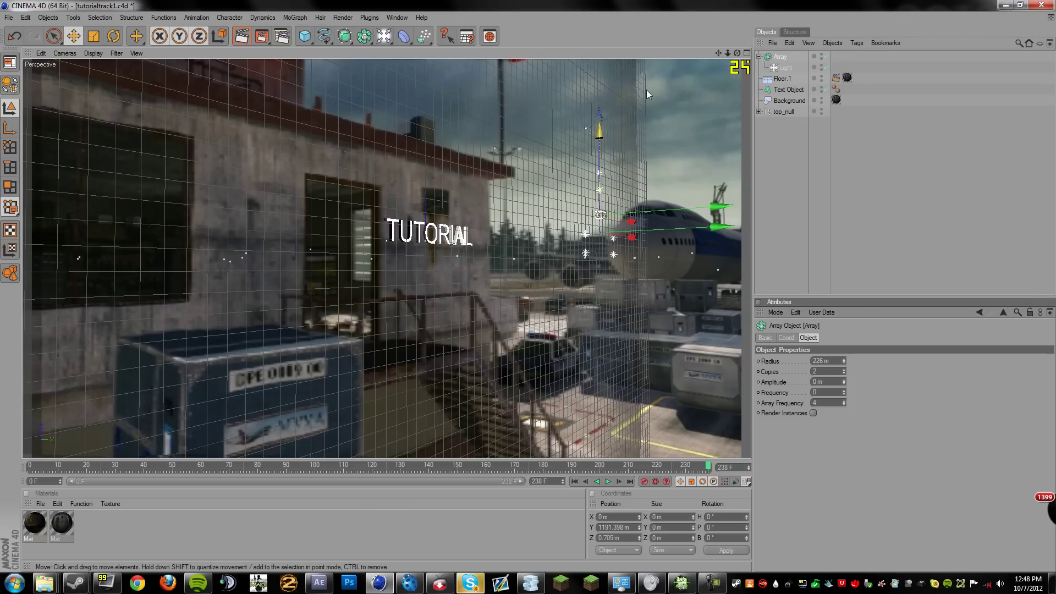
Set the Light's shadow type to Shadow Maps (Soft) and render a preview of the view.
click(786, 67)
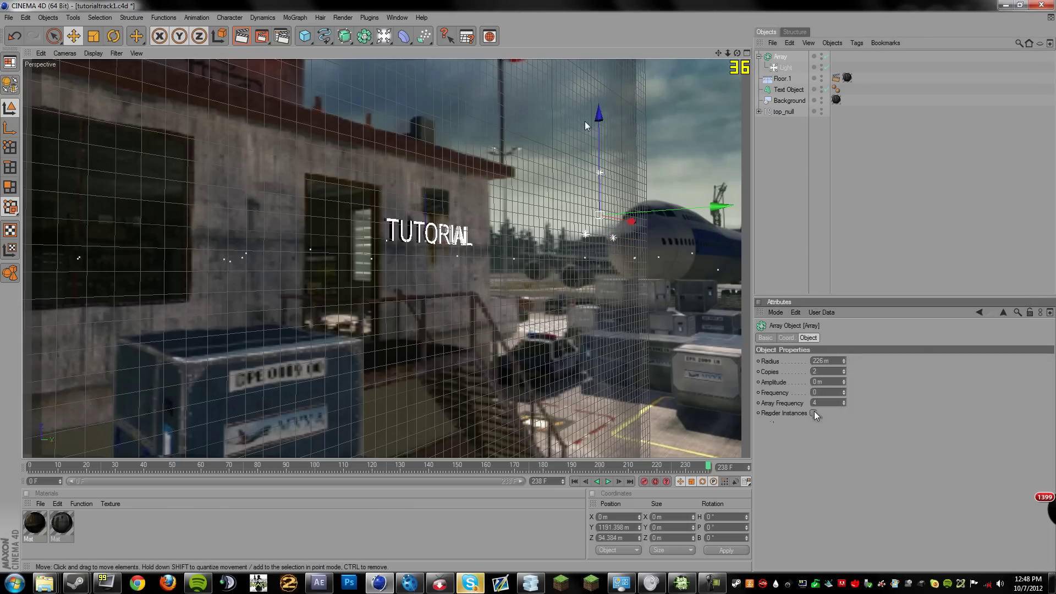
key(ctrl+y)
click(814, 413)
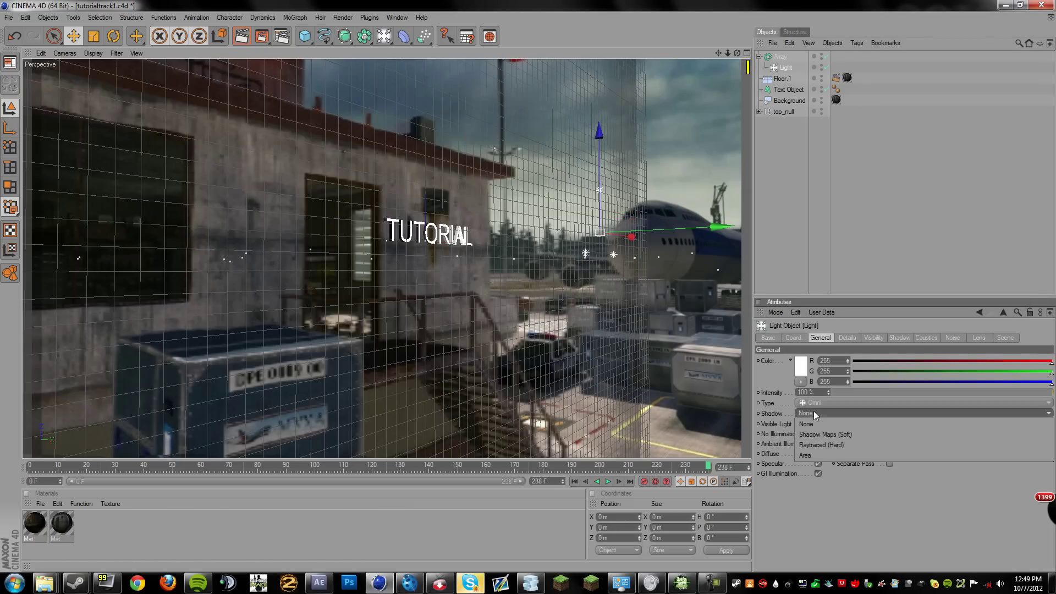
click(825, 434)
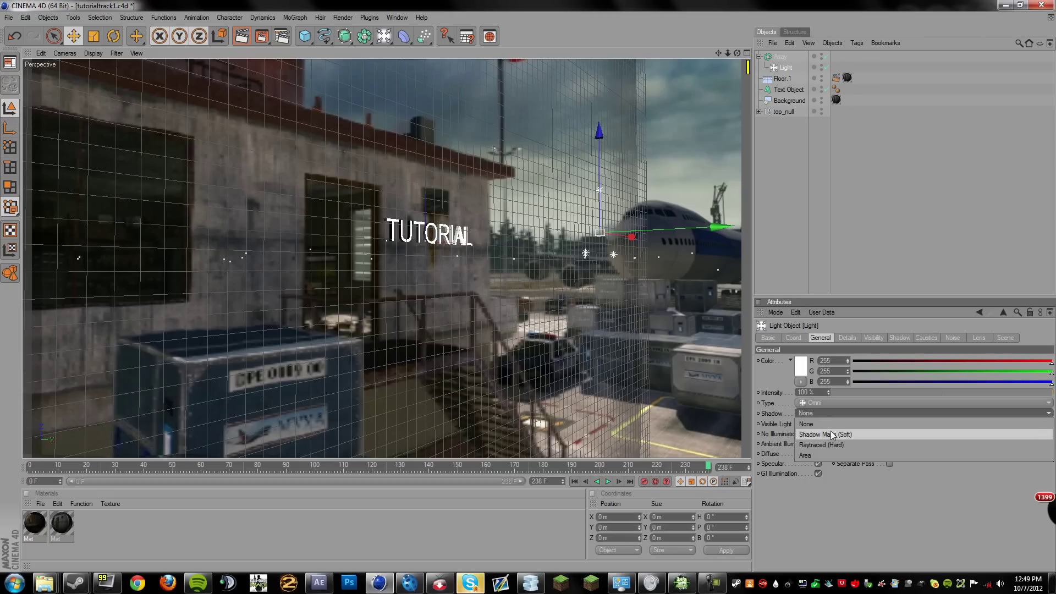
click(760, 197)
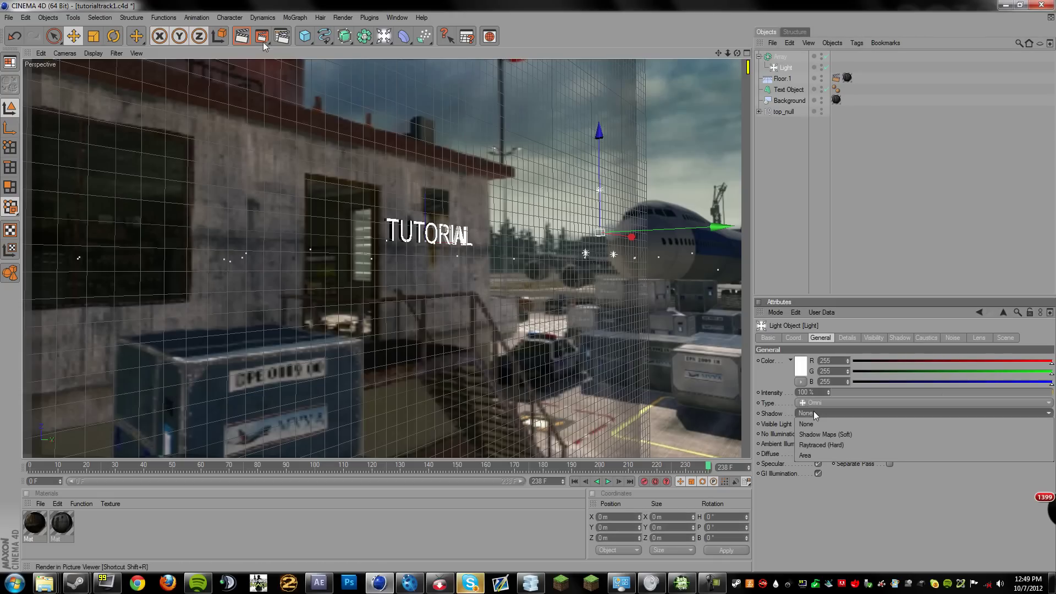
click(244, 36)
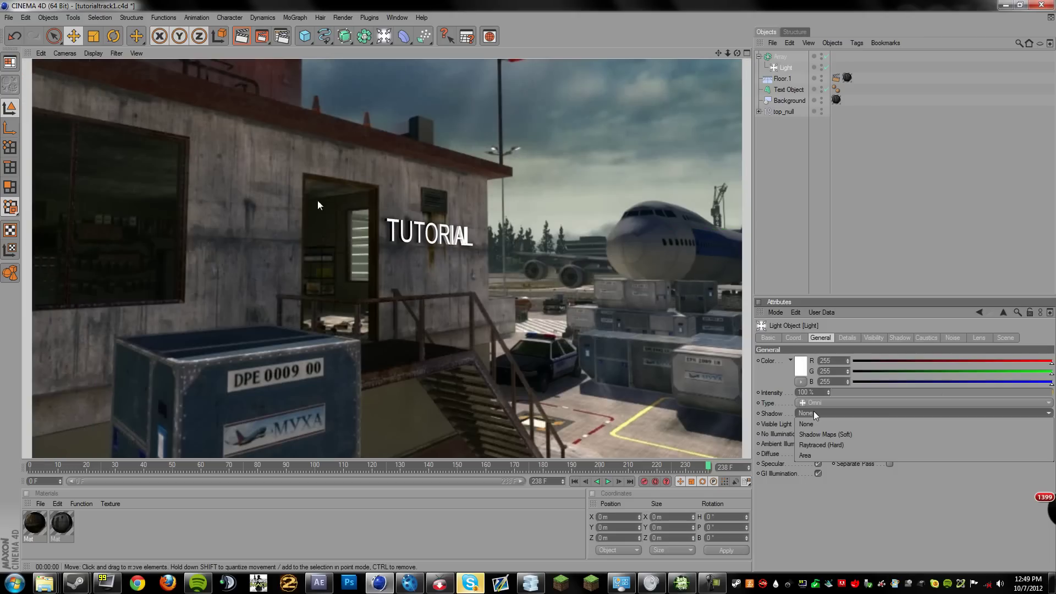
key(ctrl+y)
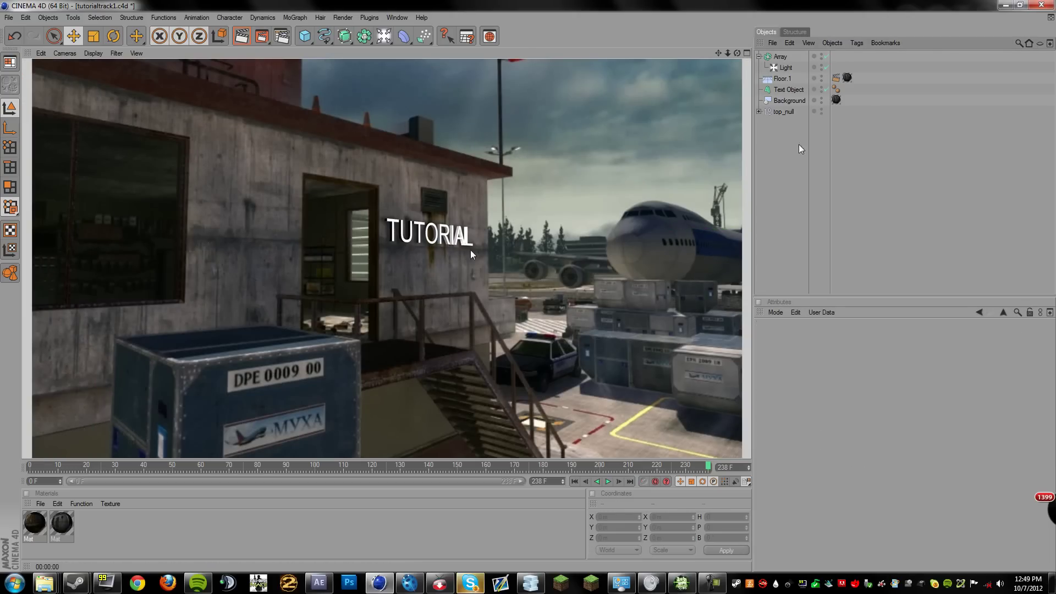
Reduce the intensity of the Light in the Array to 56 %.
click(776, 59)
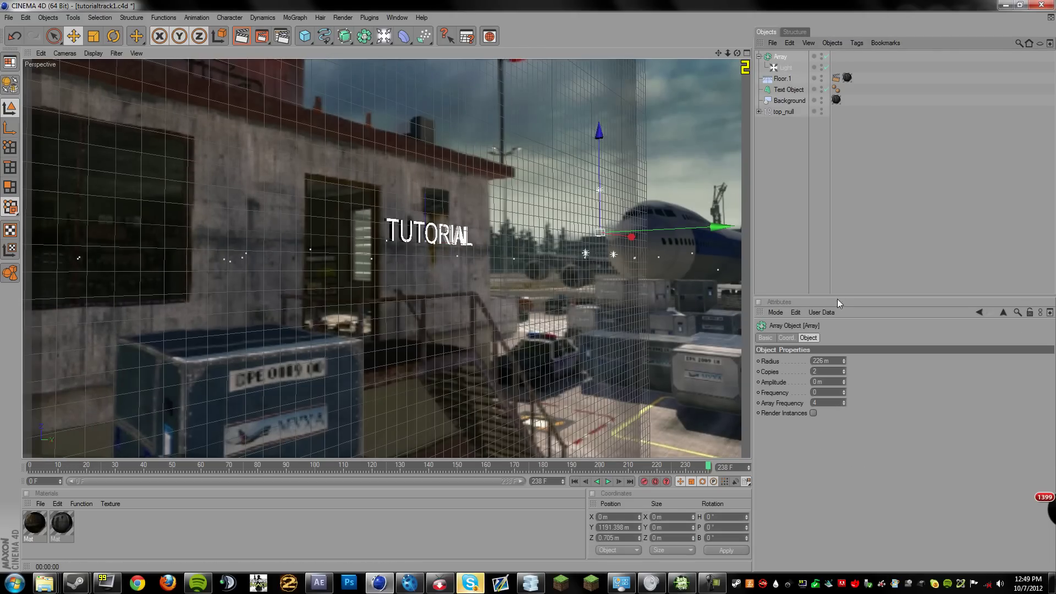
click(785, 67)
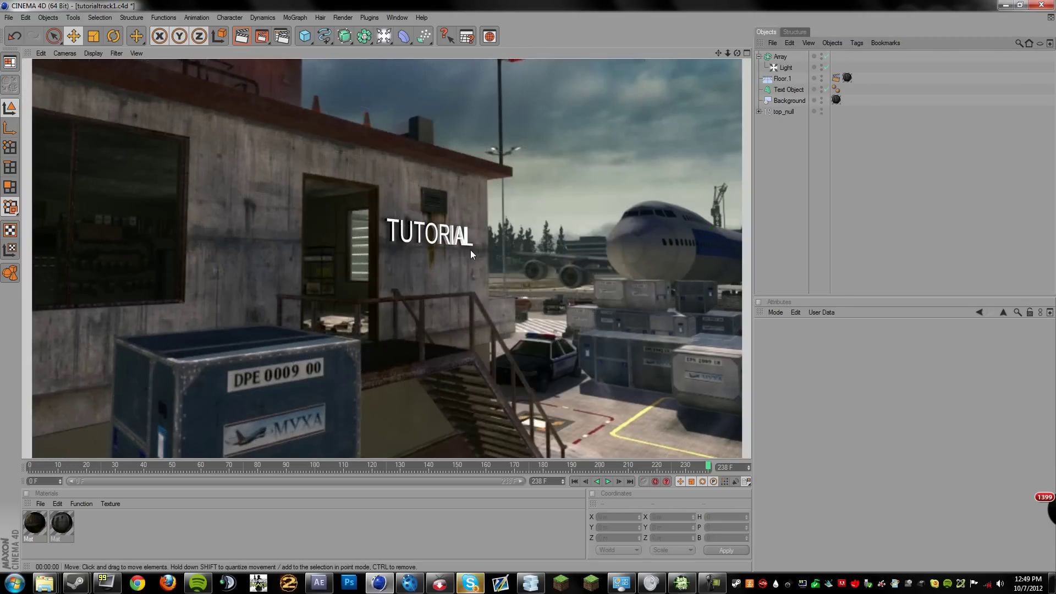
drag(975, 392, 959, 391)
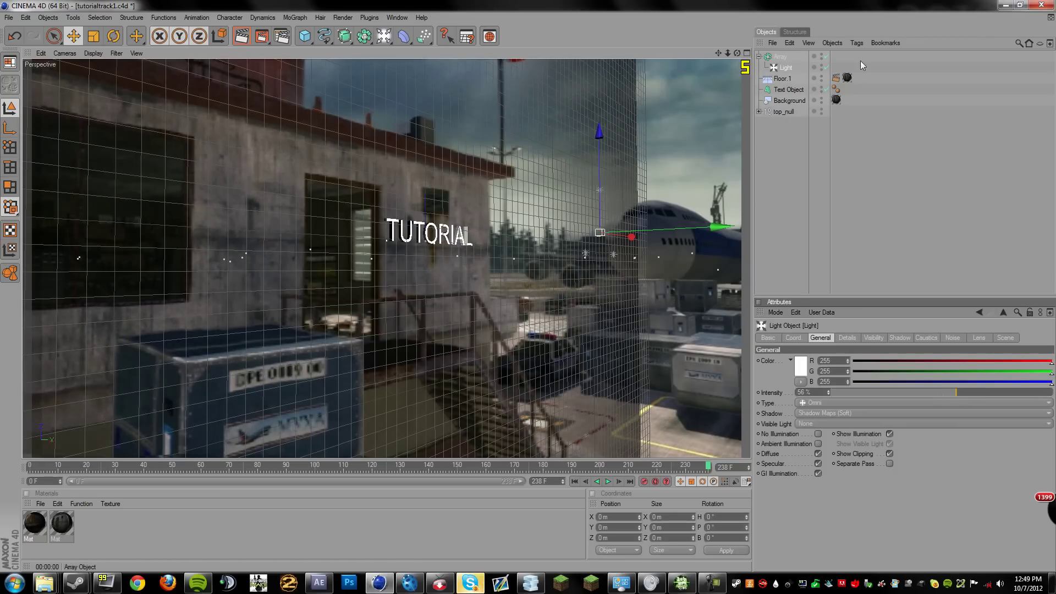
Give the TUTORIAL text Fillet Caps at both start and end, with a 5 m radius.
click(788, 90)
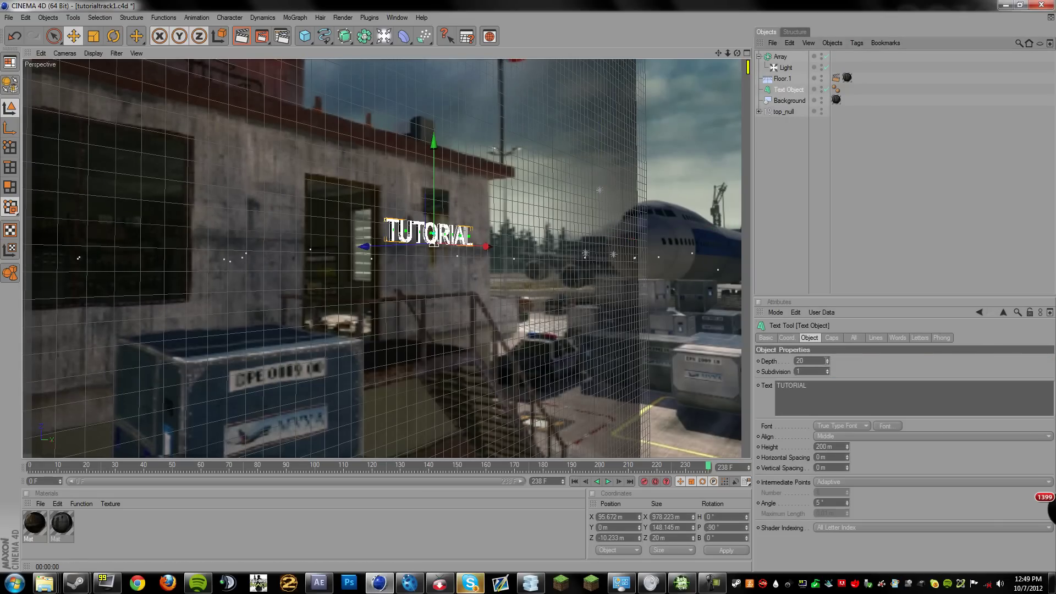
click(832, 338)
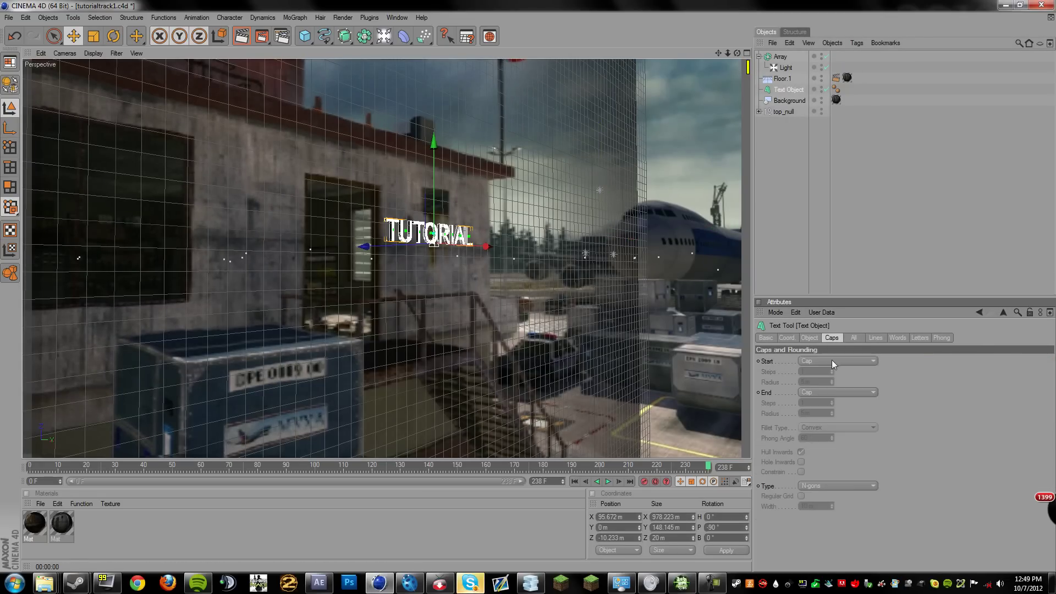
click(832, 360)
click(828, 402)
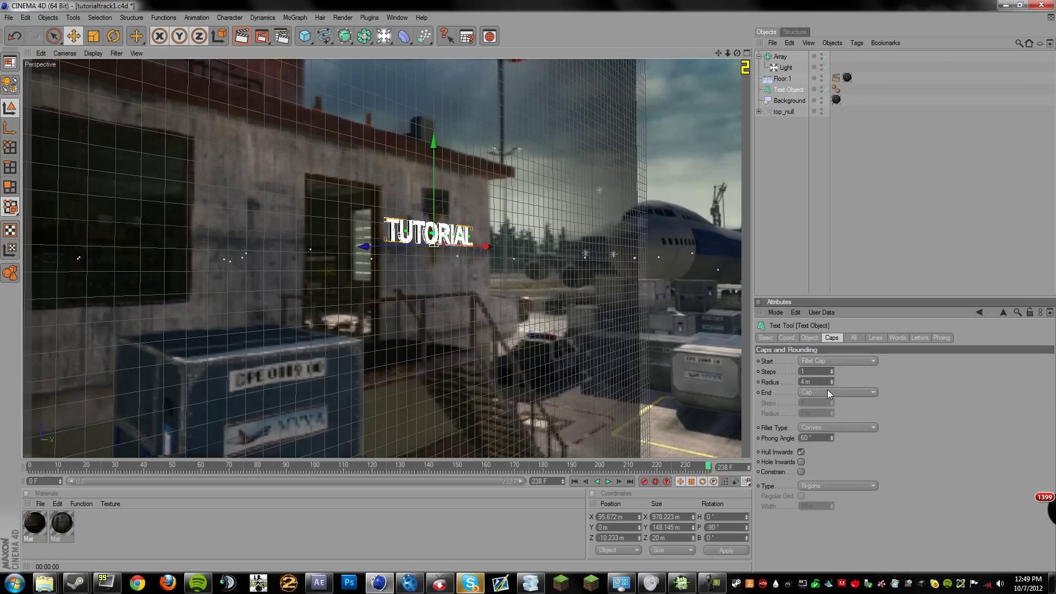
click(827, 392)
click(824, 434)
click(832, 380)
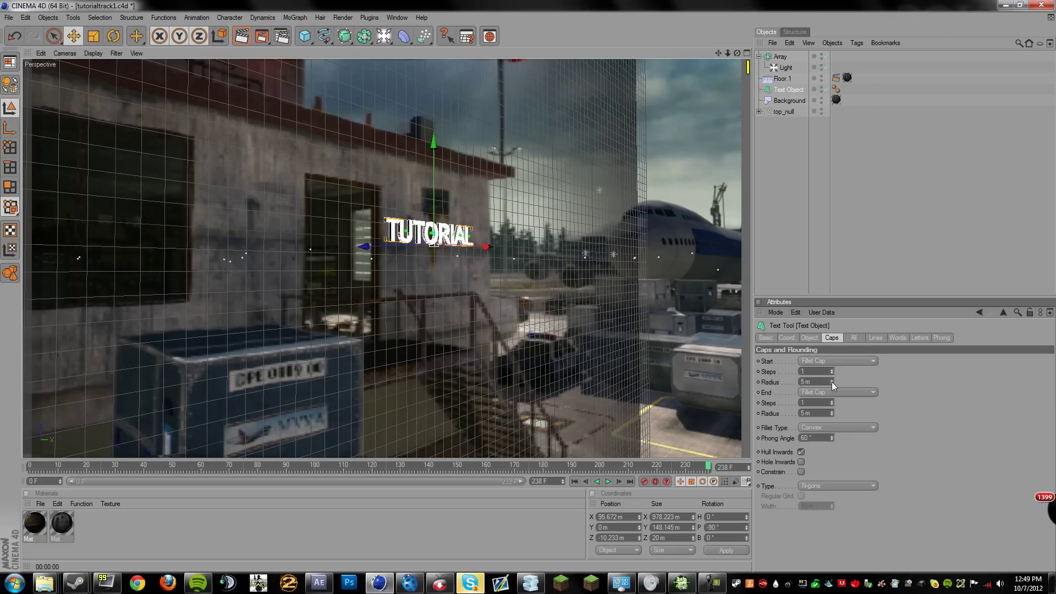
Set both fillet cap radii of the TUTORIAL text to 2 m, with 100 start steps and 80 end steps.
click(832, 384)
click(831, 415)
click(832, 415)
click(832, 415)
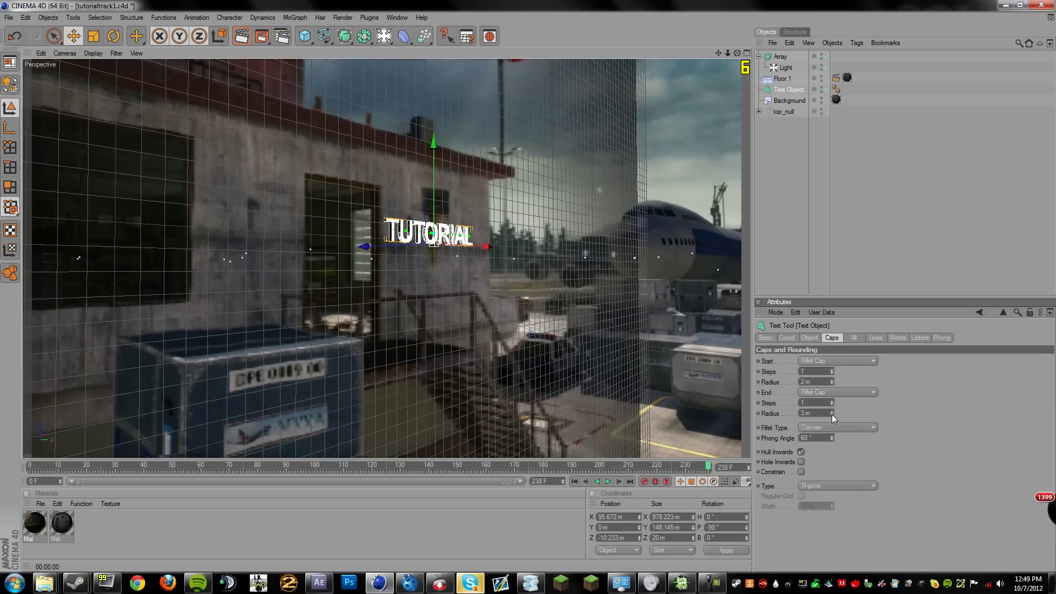
click(834, 369)
mouse_move(833, 372)
mouse_down()
mouse_move(832, 396)
mouse_move(831, 385)
mouse_up()
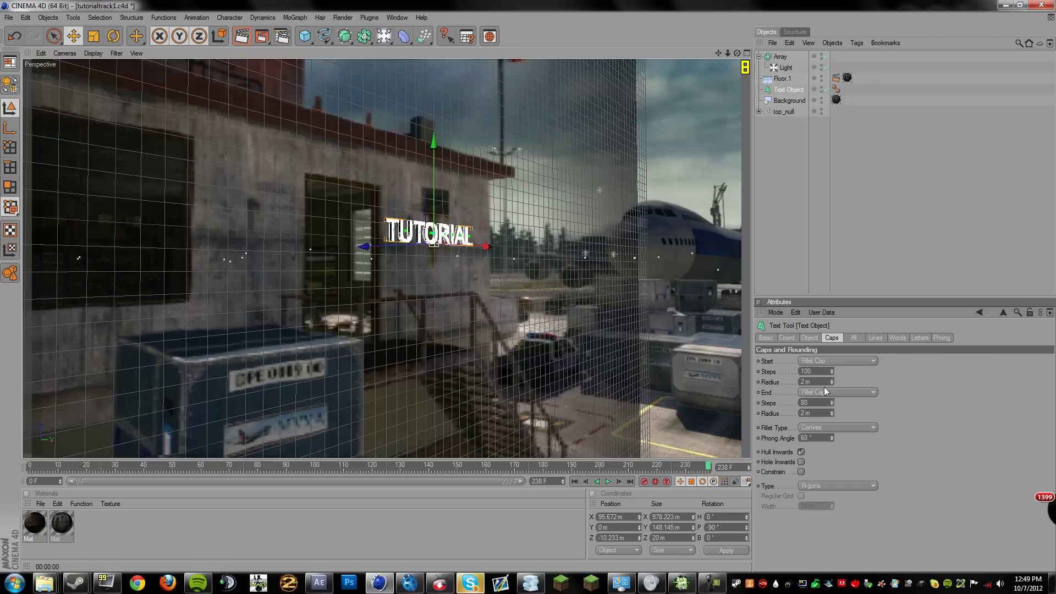
Create a new material without specular and set its colour to dark grey, RGB 76, 76, 76.
double_click(114, 524)
double_click(35, 524)
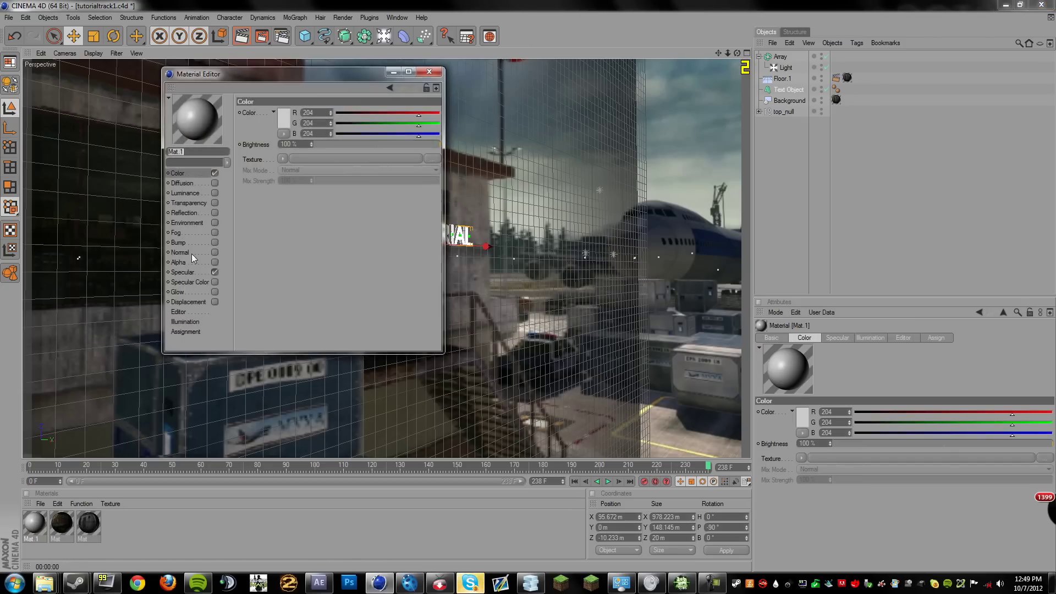
click(214, 271)
click(284, 118)
click(231, 109)
click(223, 117)
click(266, 153)
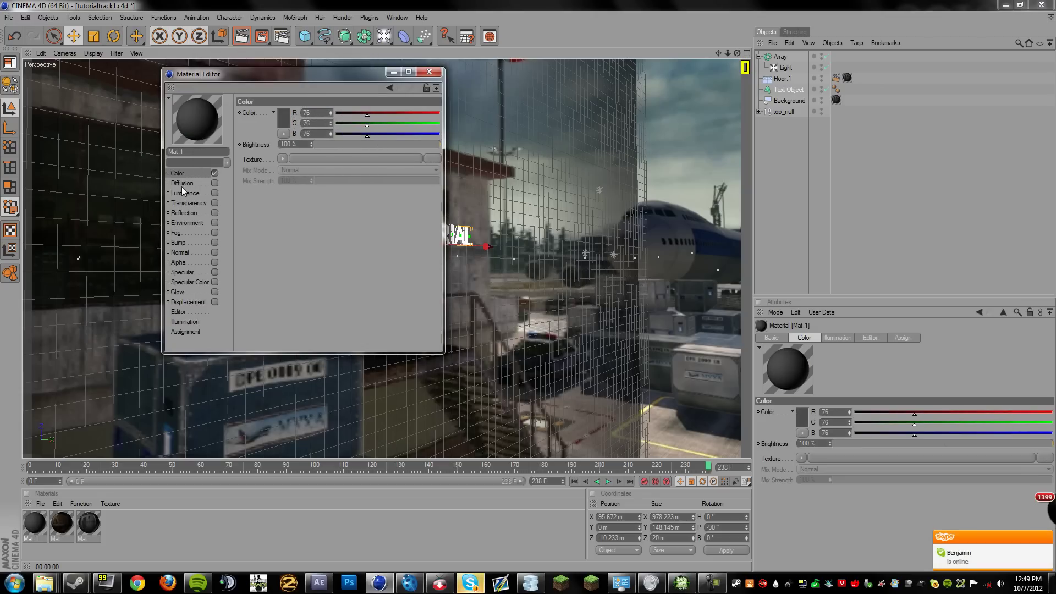
Enable luminance at 10 % brightness and reflection at 11 % brightness on the new grey material.
click(183, 193)
click(215, 193)
click(214, 213)
click(196, 213)
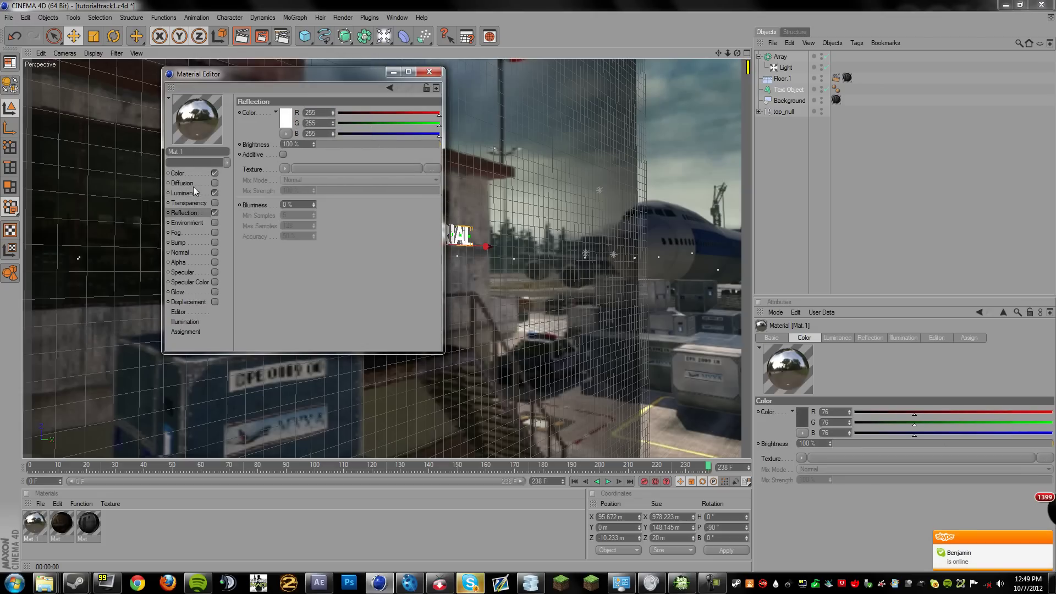
click(187, 193)
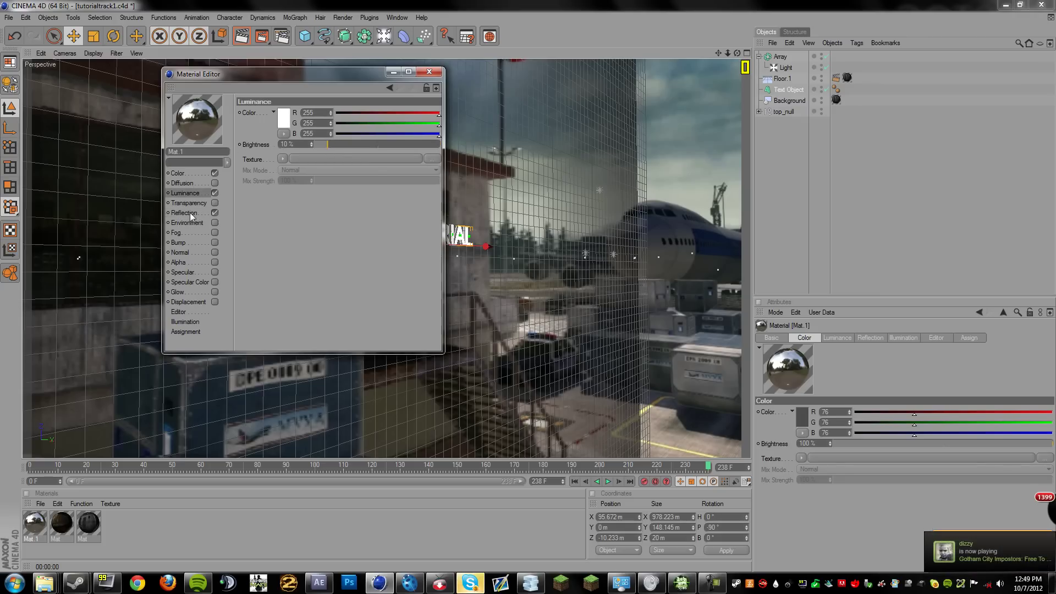
click(190, 212)
click(333, 144)
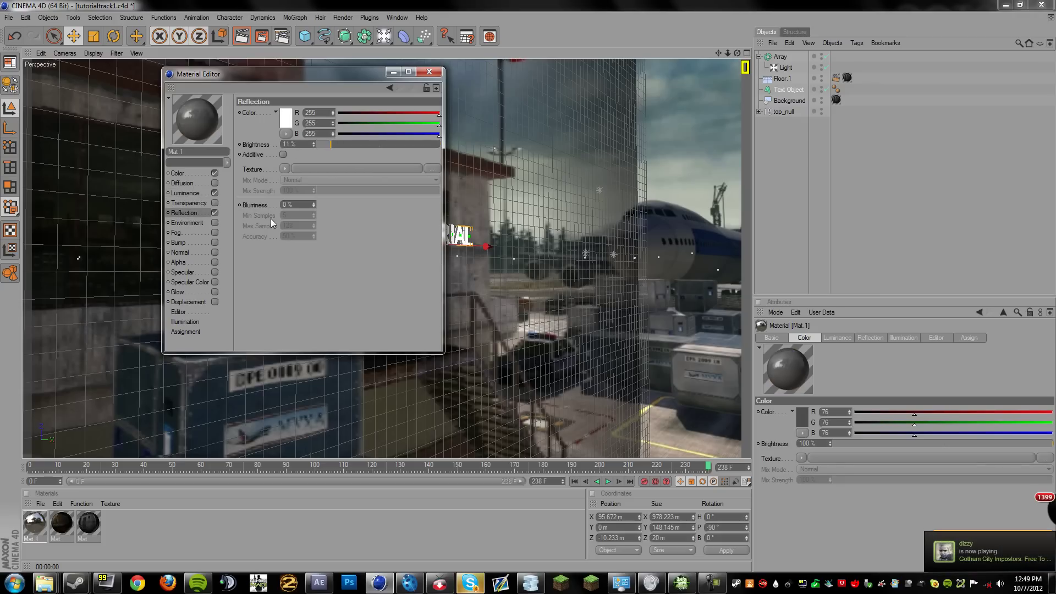
click(430, 71)
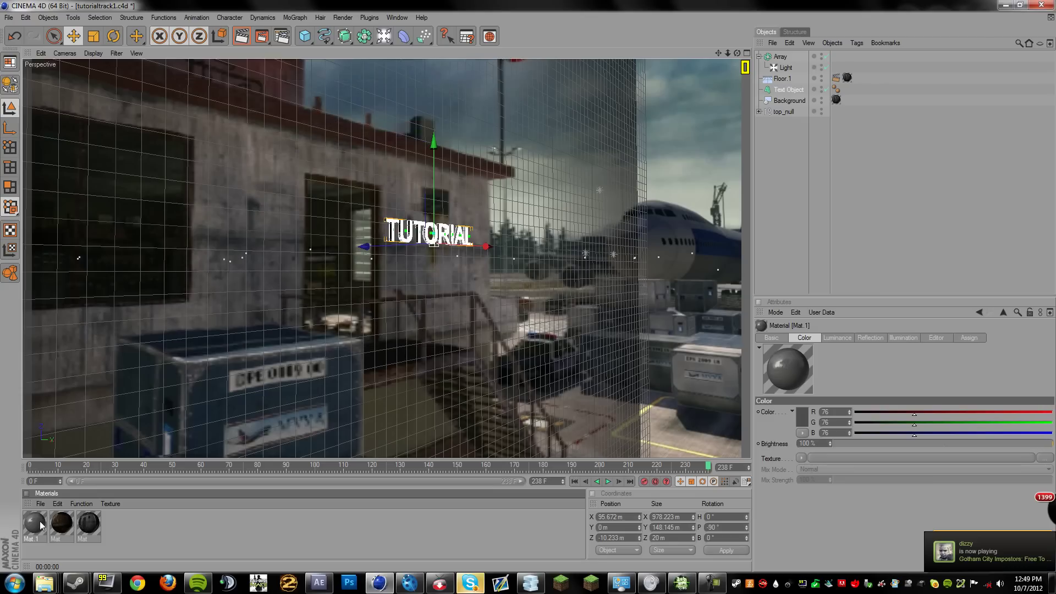
Apply the grey material Mat.1 to the Text Object and render a preview of the view.
drag(744, 66, 787, 89)
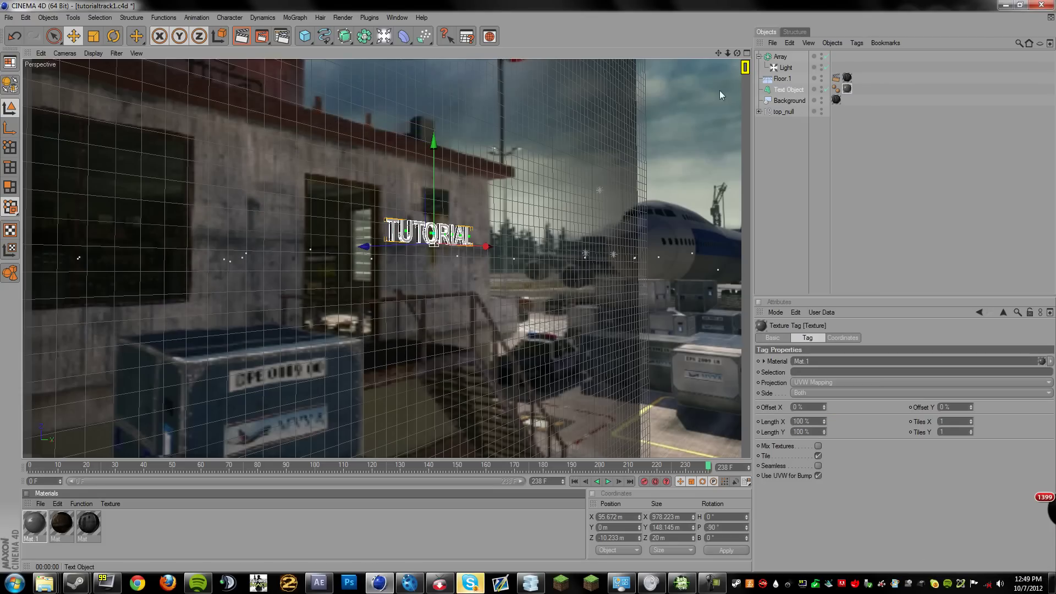
key(ctrl+z)
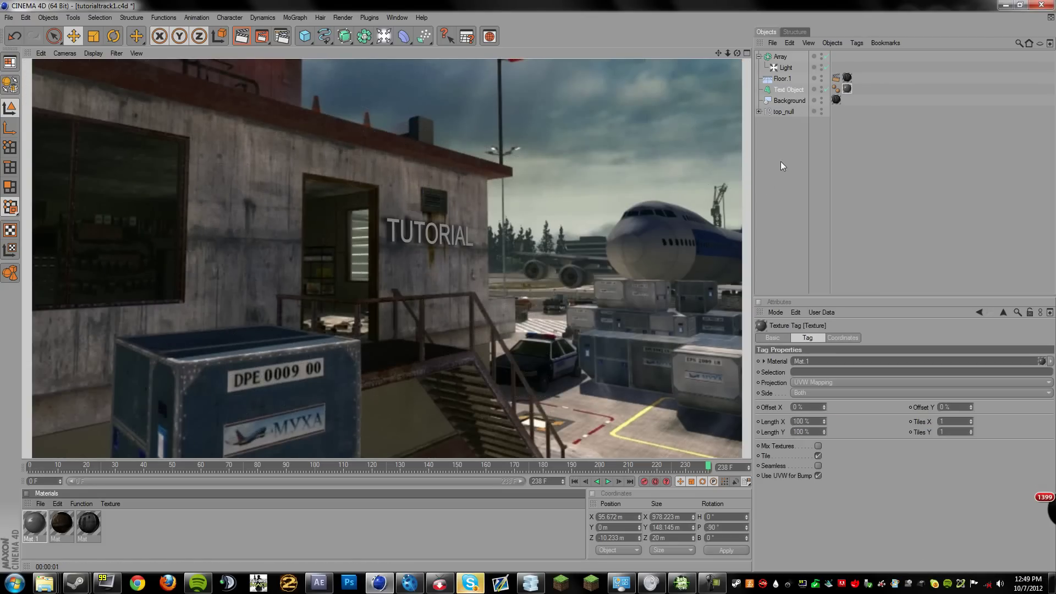
click(777, 158)
Increase the light Array's radius to 378 m and set its copies to 3.
click(783, 79)
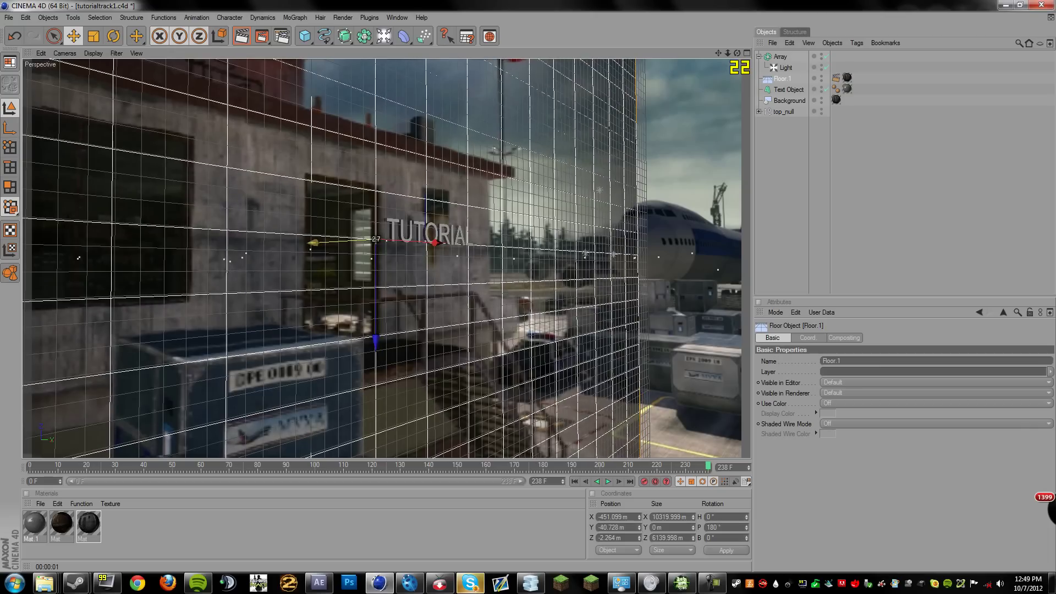
click(783, 55)
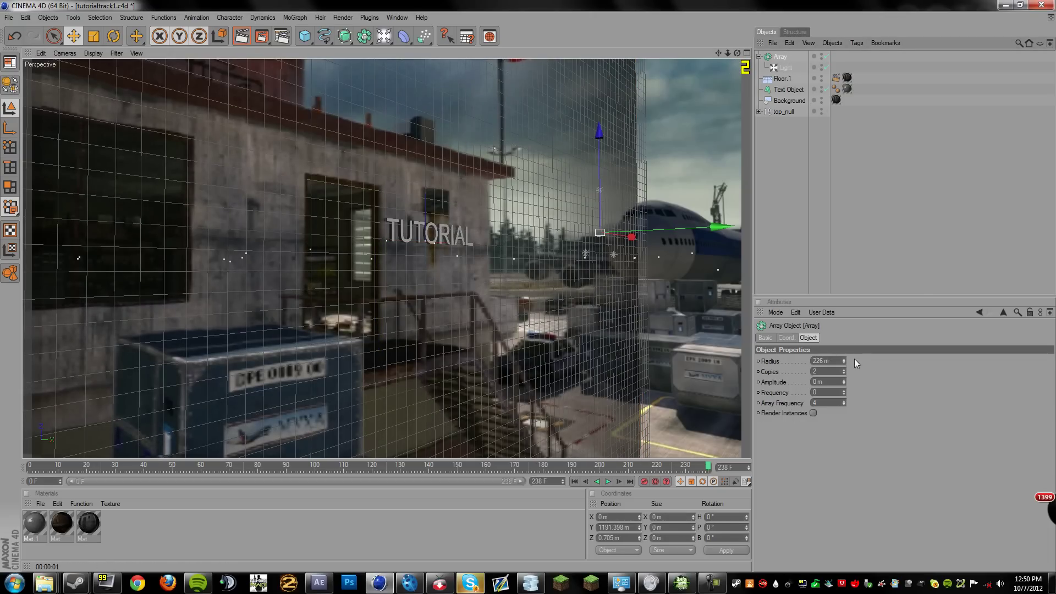
drag(843, 361, 833, 373)
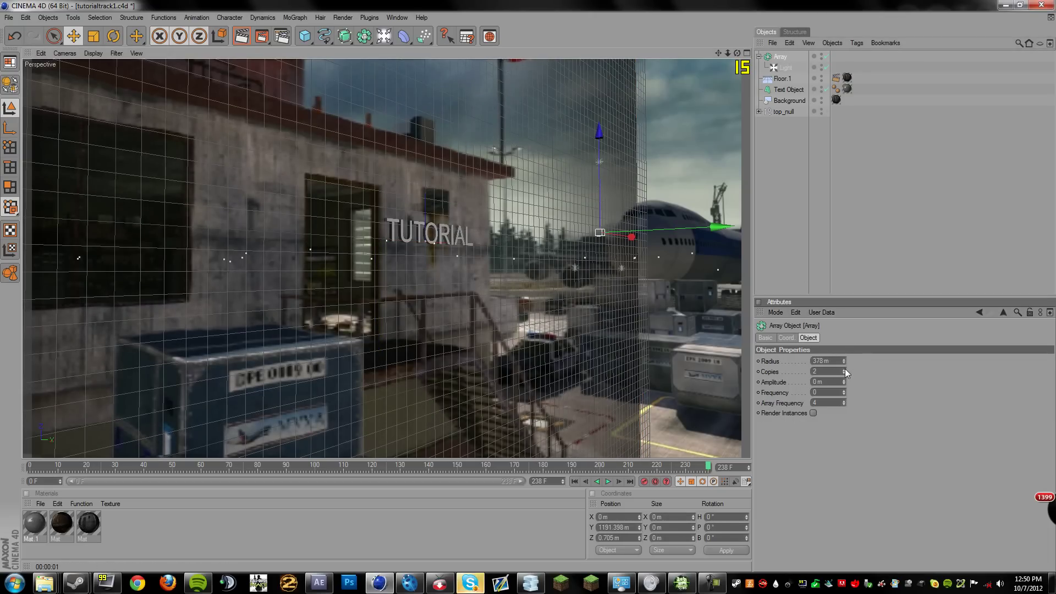
click(844, 369)
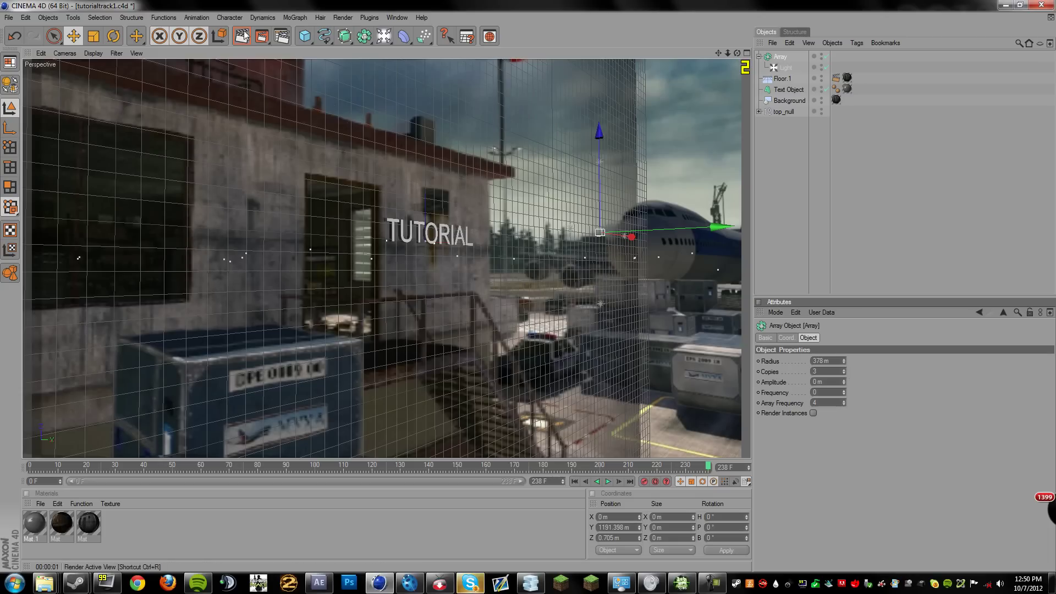
click(845, 370)
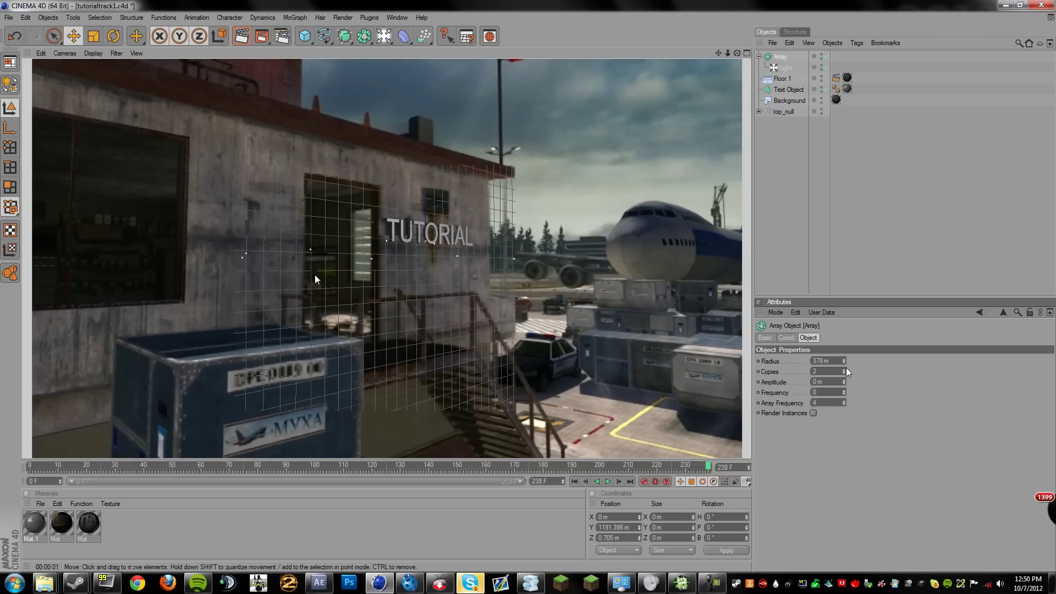
At frame 126, shift the TUTORIAL text to about X 126.8 m and render a preview at frame 227.
drag(210, 466, 389, 474)
drag(235, 469, 285, 471)
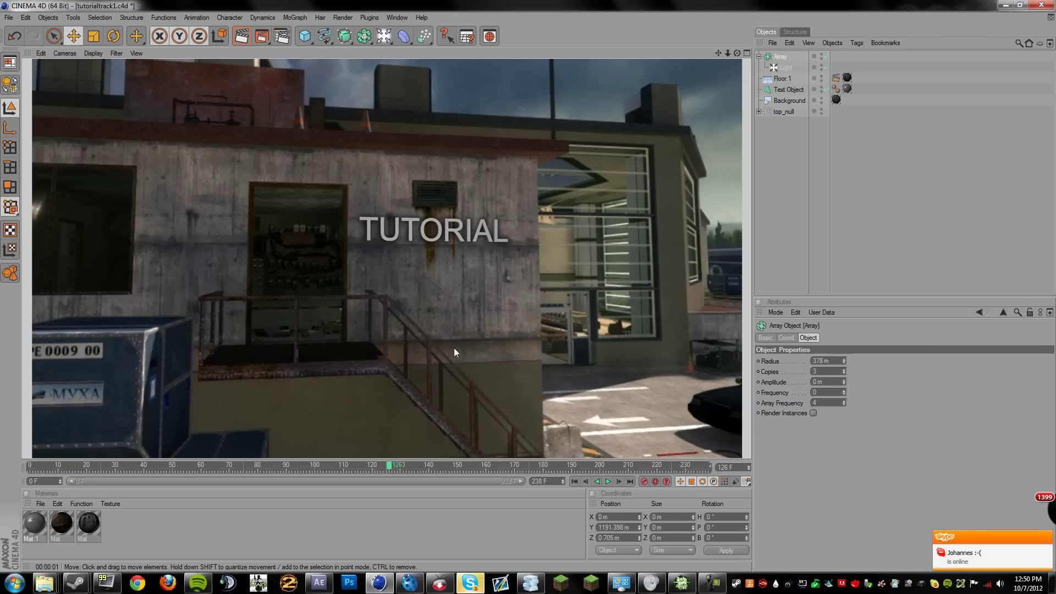
click(783, 90)
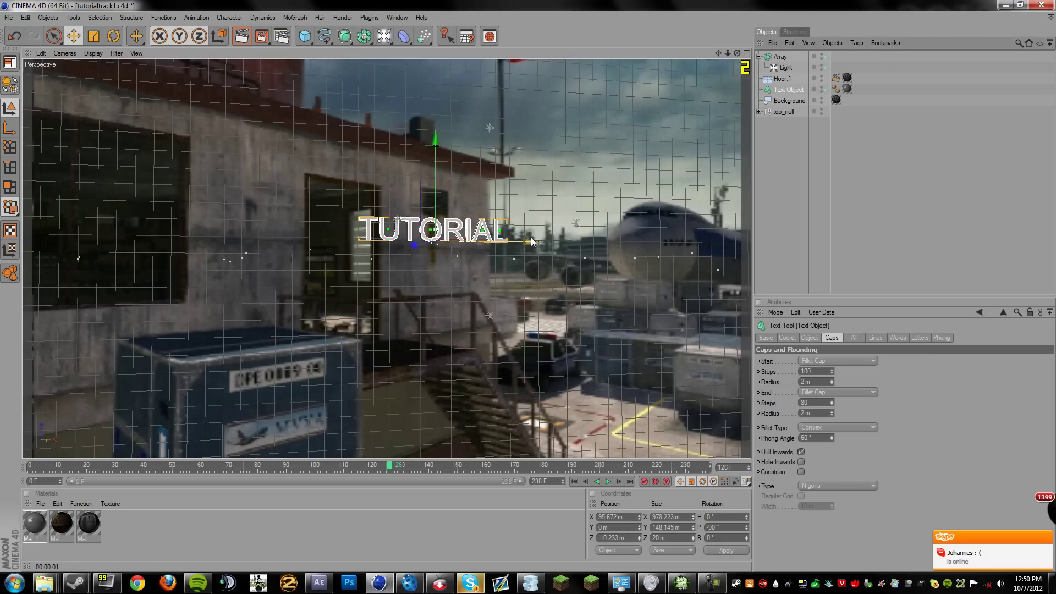
key(ctrl+r)
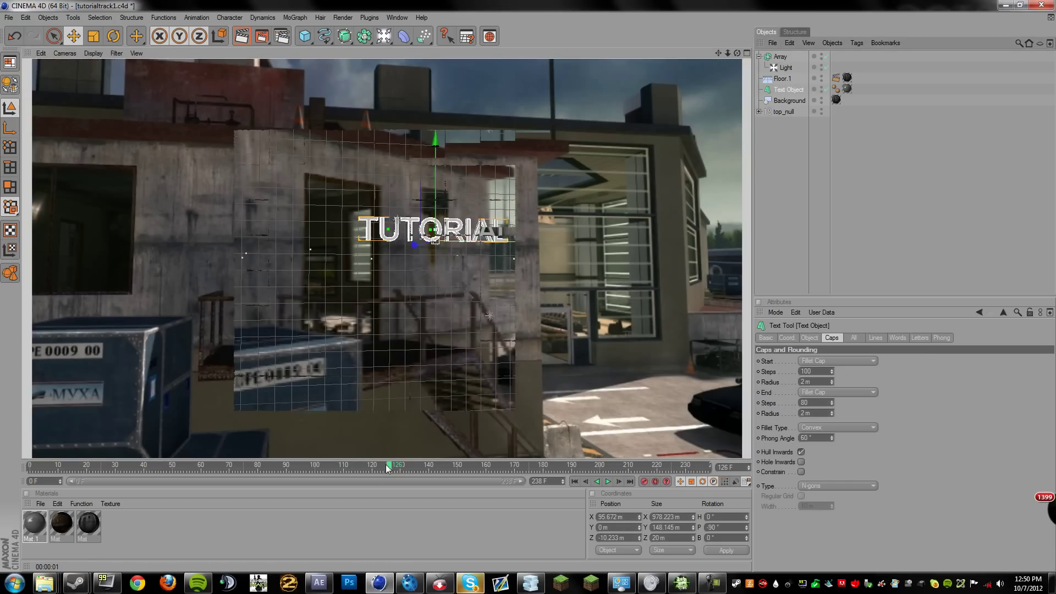
drag(390, 468, 674, 466)
click(241, 36)
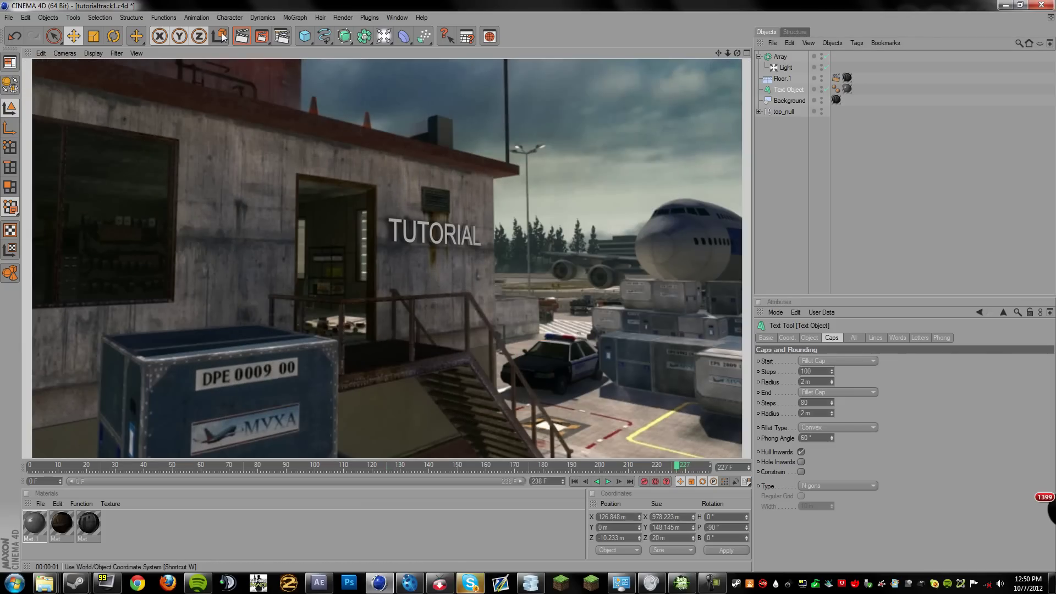
click(790, 172)
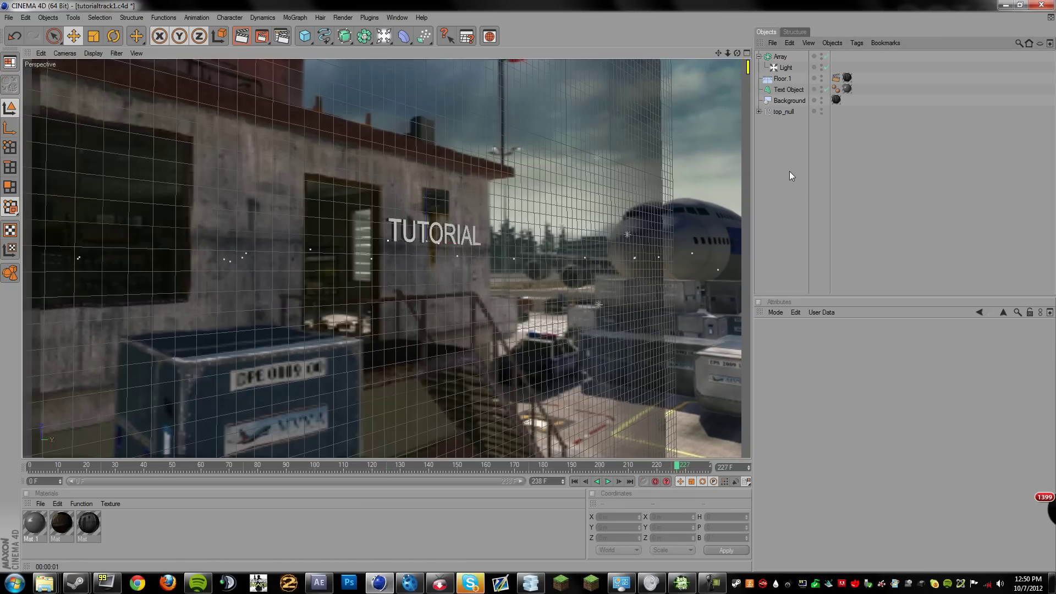
Set the frame range in the render output settings to All Frames.
click(281, 36)
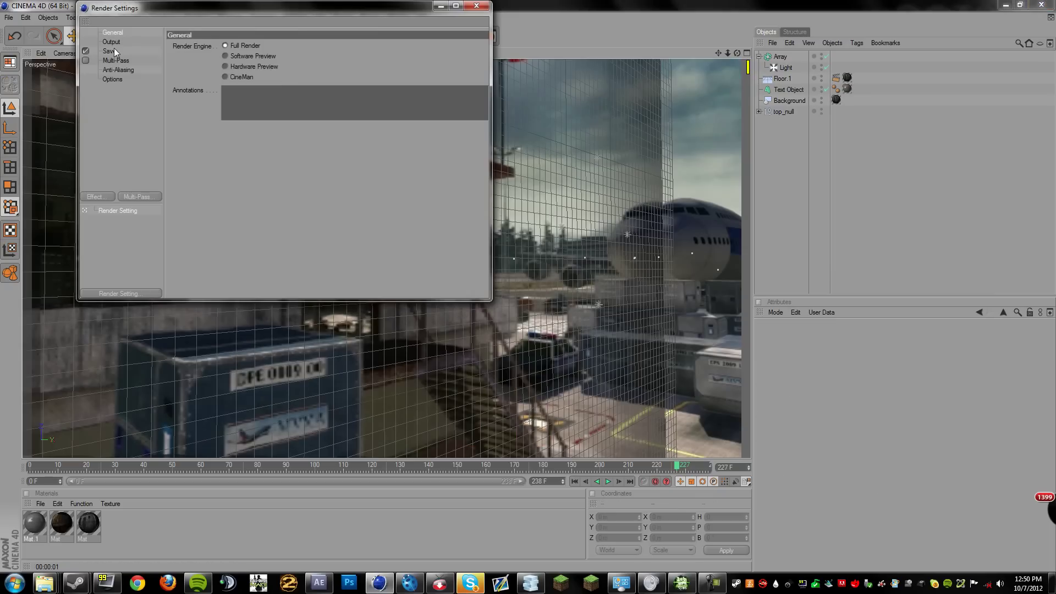
click(110, 42)
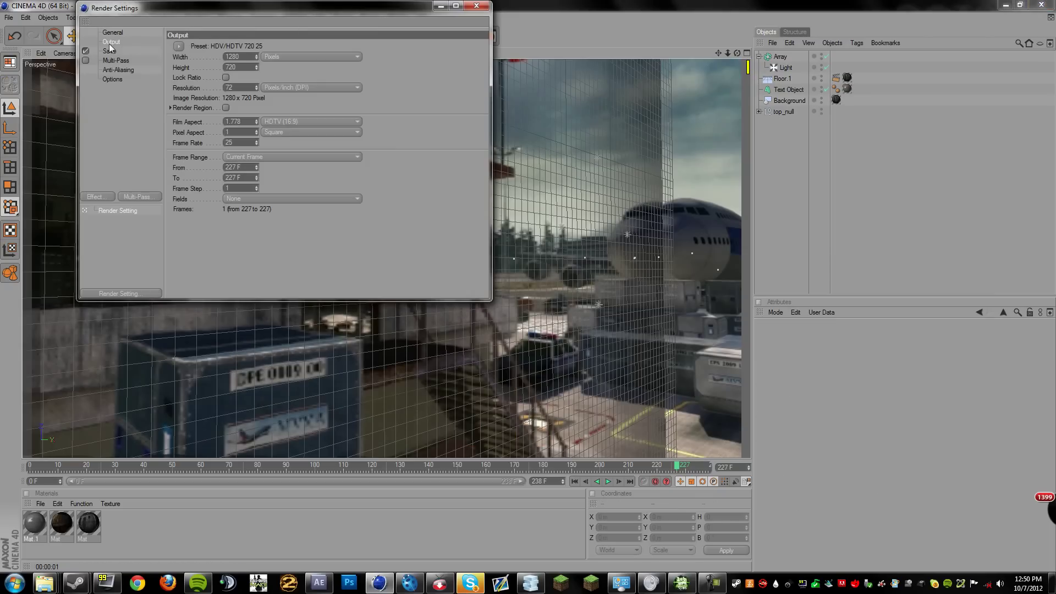
click(259, 156)
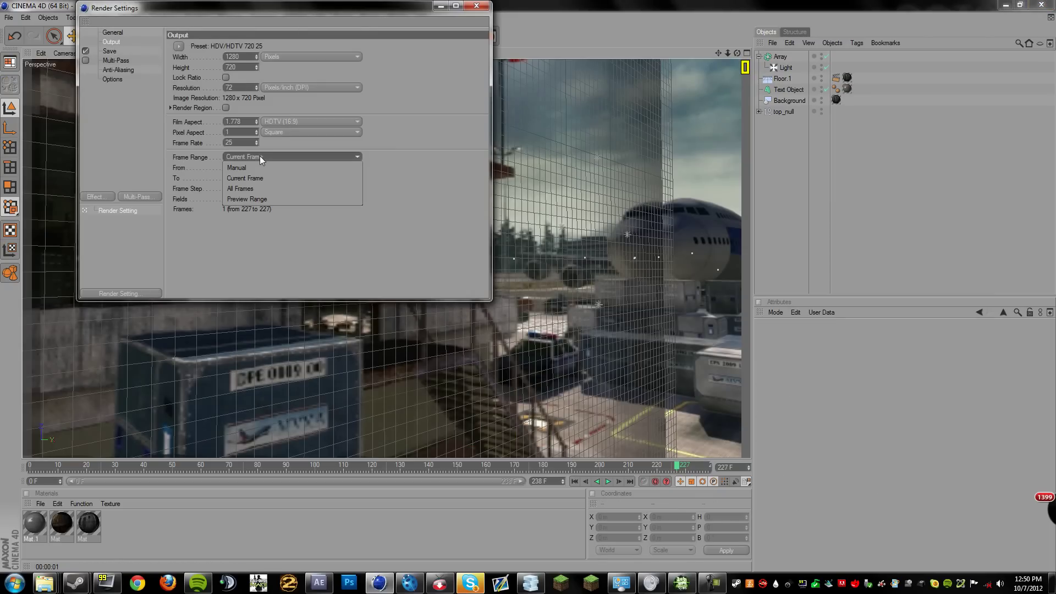
click(237, 189)
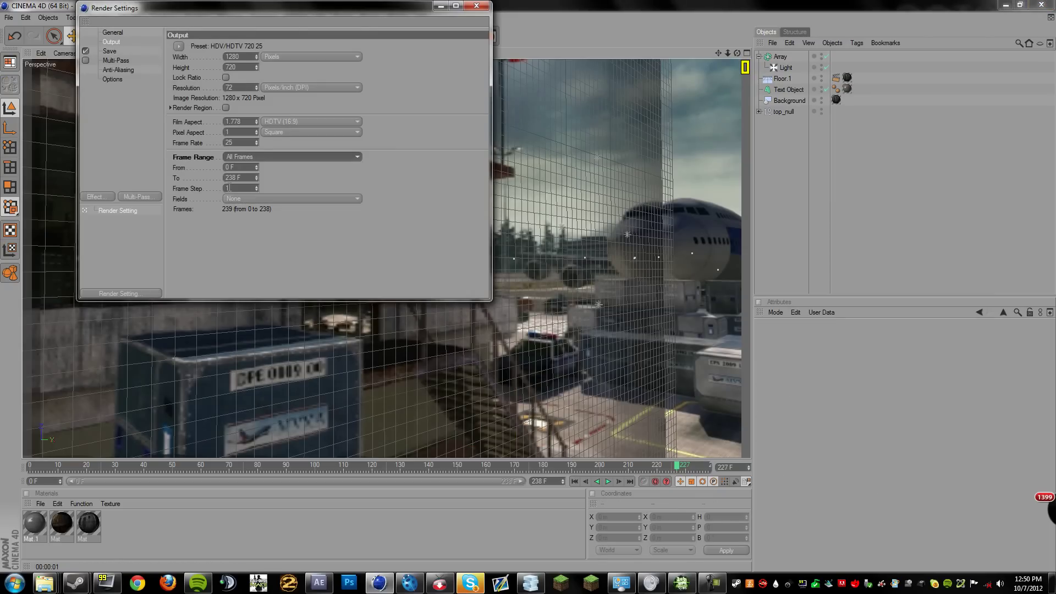
double_click(237, 142)
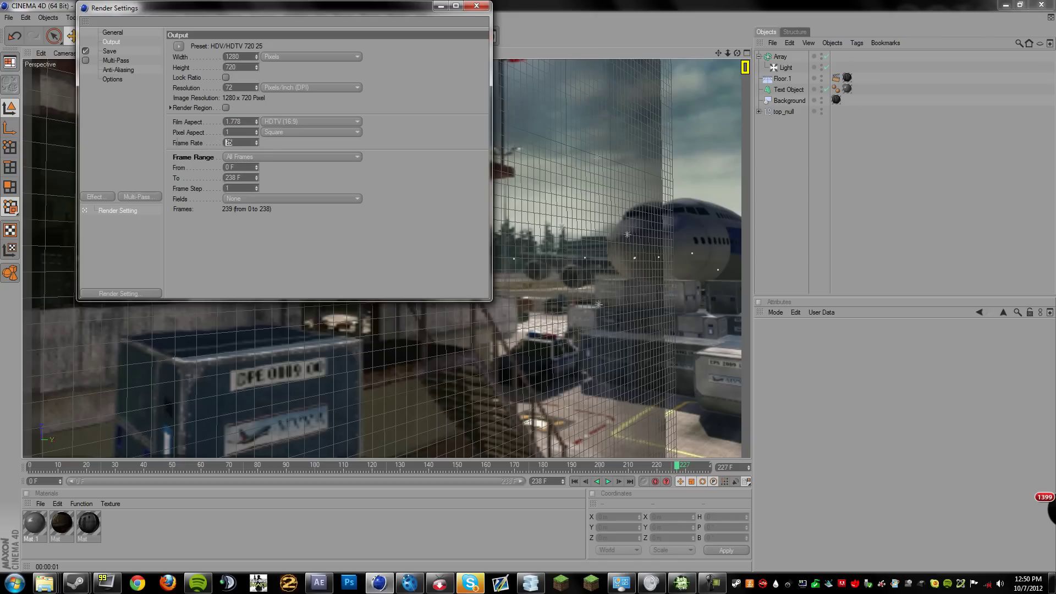
key(Tab)
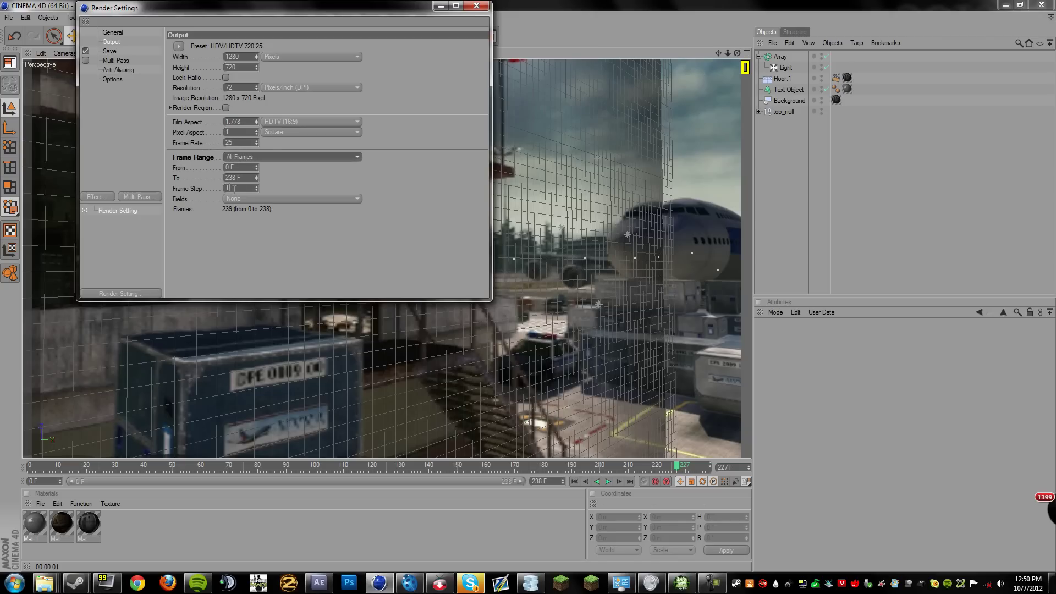
Set the render's save format to AVI Movie with the Full Frames (Uncompressed) compressor.
click(109, 50)
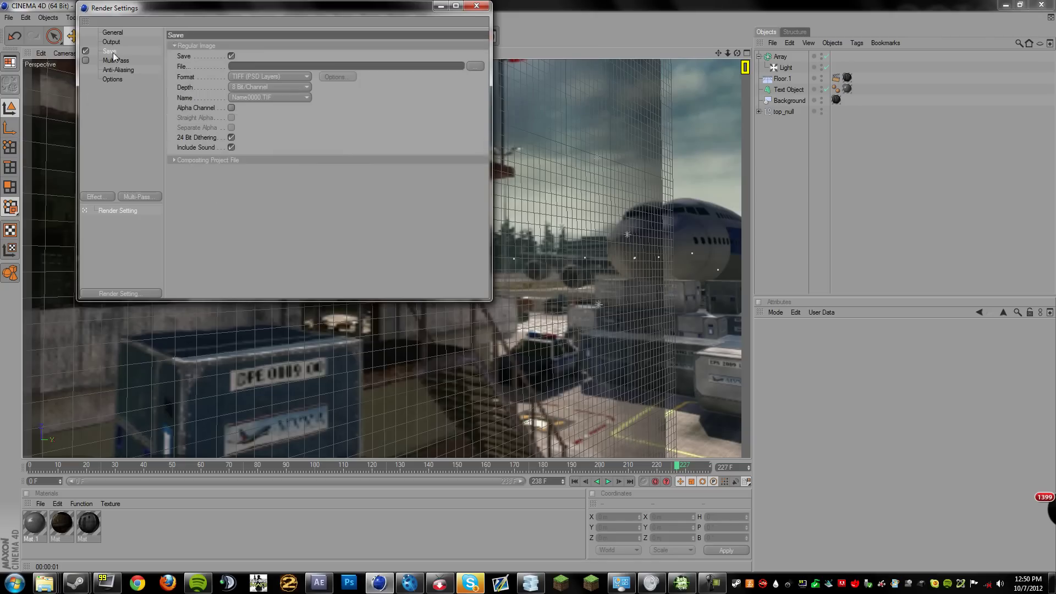
click(242, 77)
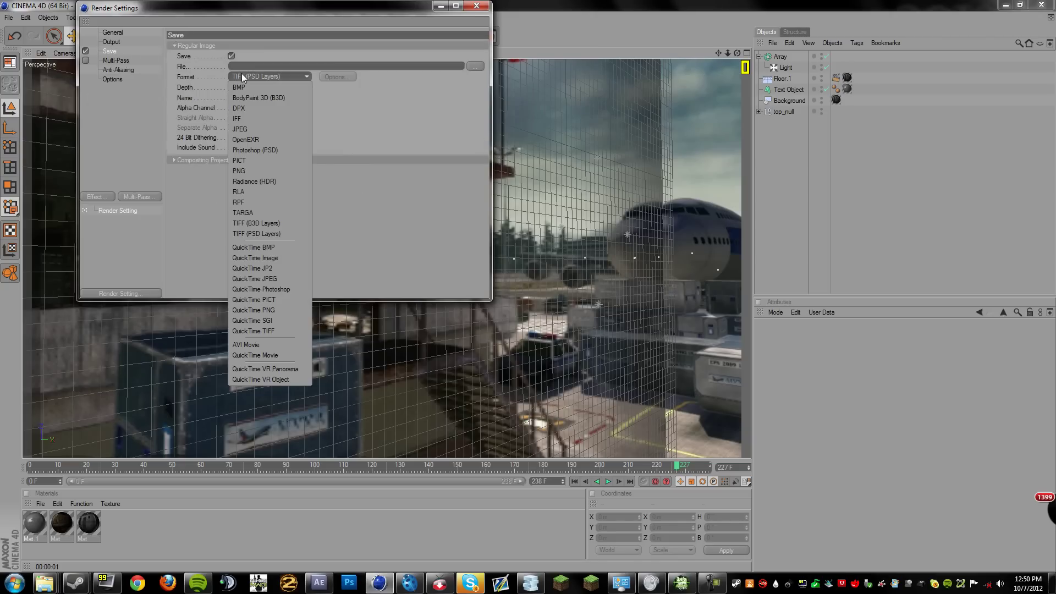
click(245, 351)
click(332, 78)
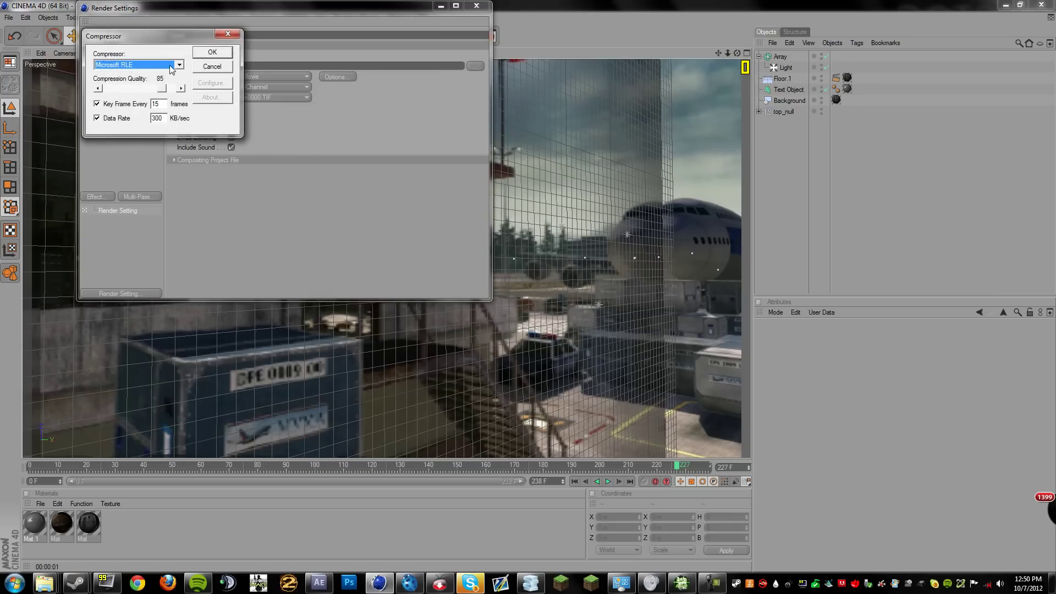
click(130, 65)
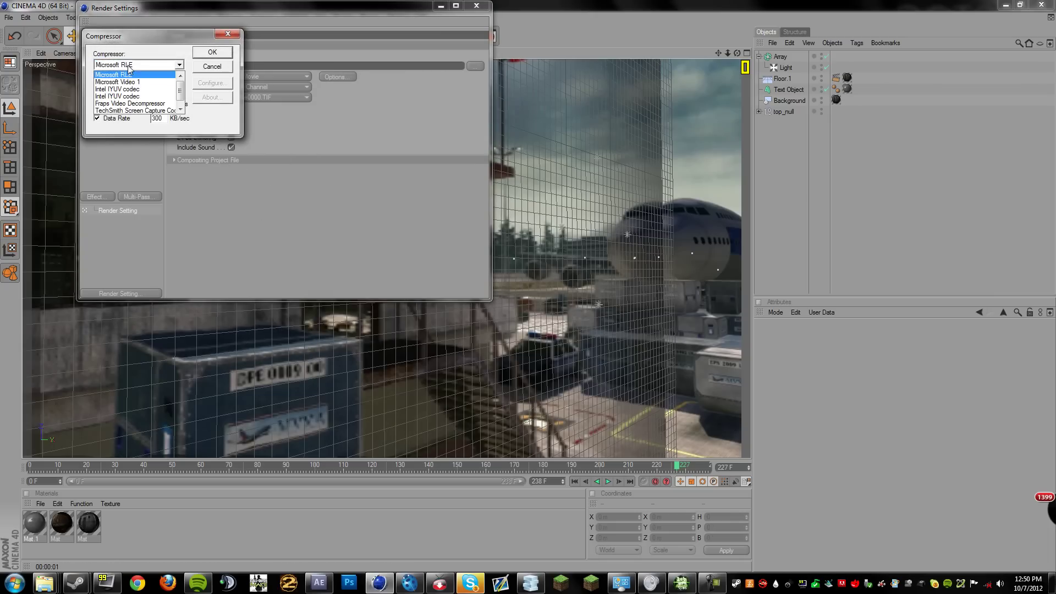
scroll(122, 107, down, 2)
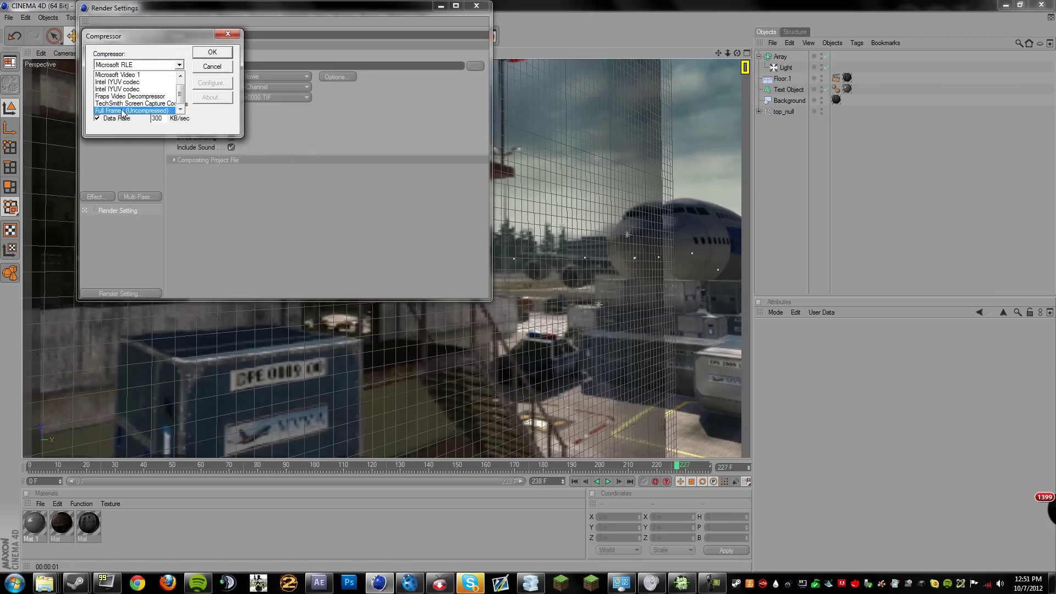
click(122, 111)
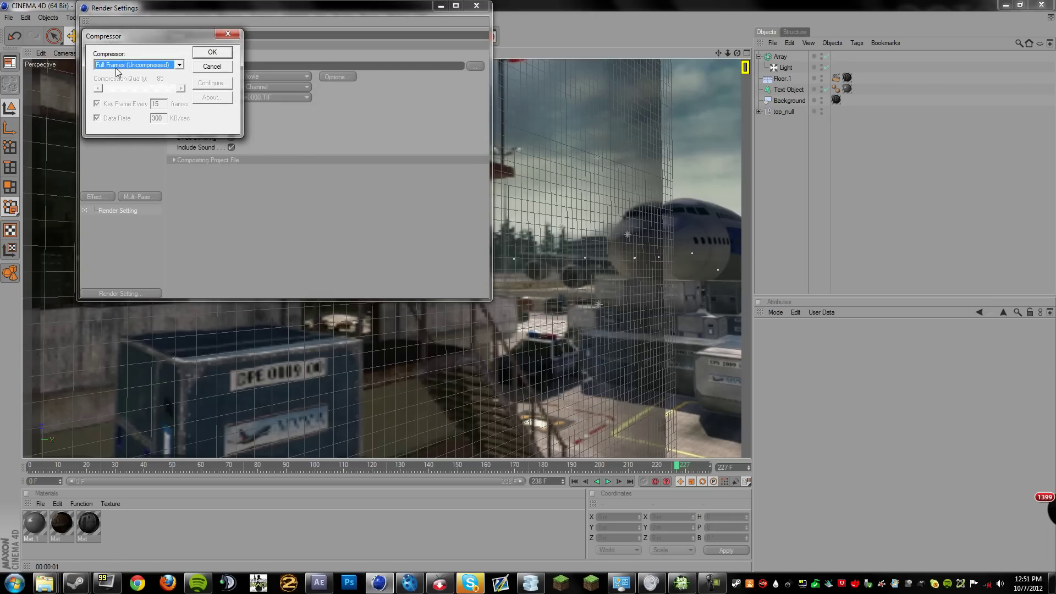
click(211, 53)
Browse to the After Effects\tutorial folder on drive E as the render's save location.
click(473, 65)
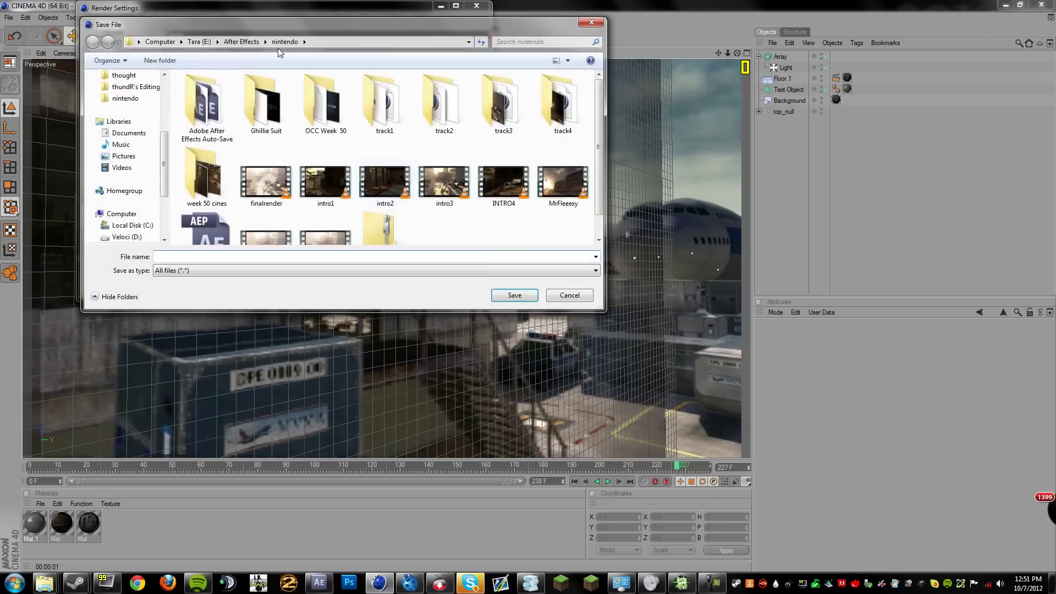
drag(312, 18, 311, 58)
click(242, 83)
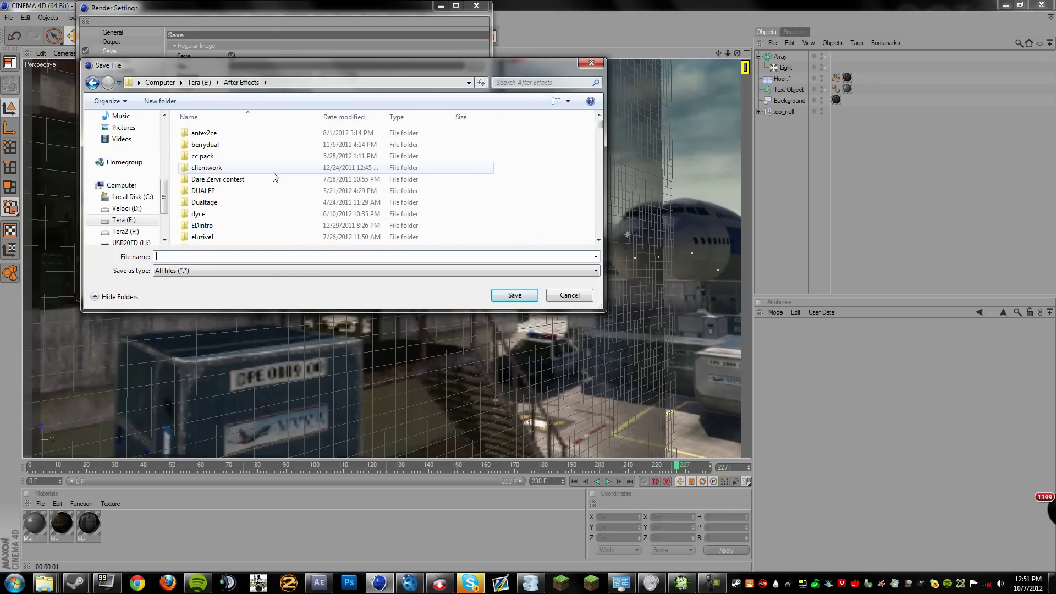
click(273, 172)
scroll(274, 173, down, 5)
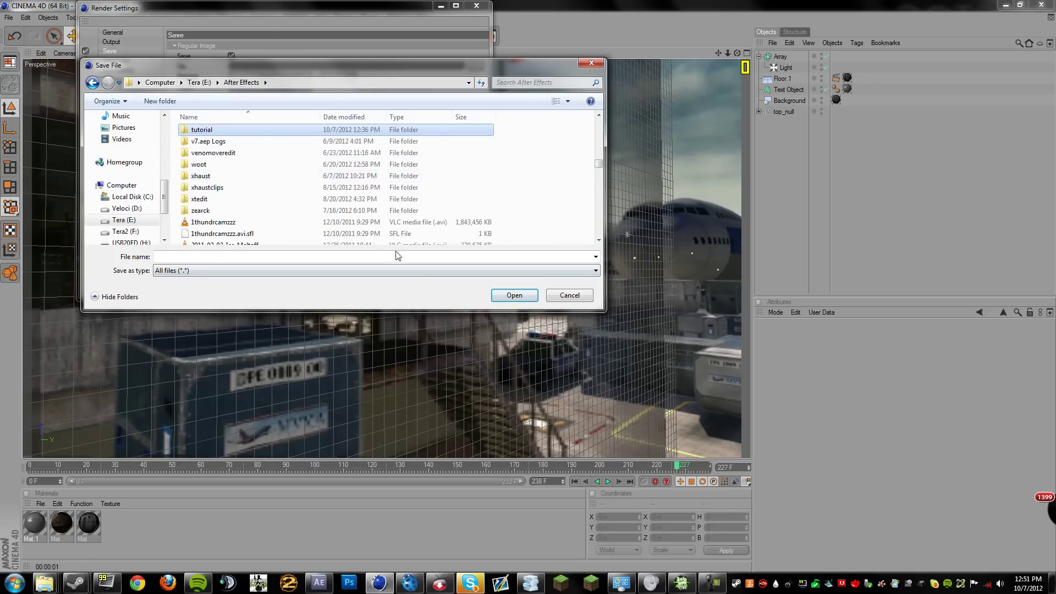
double_click(249, 171)
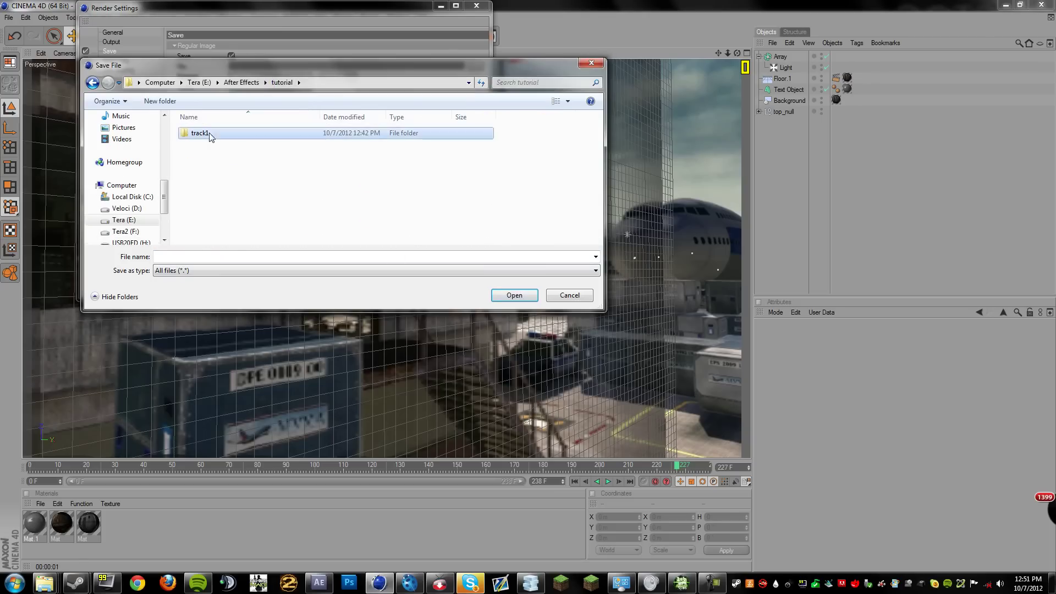
double_click(204, 135)
key(BackSpace)
Save the render output under the file name INTRO1, close the render settings and start rendering the animation.
click(172, 257)
text(INTRO1)
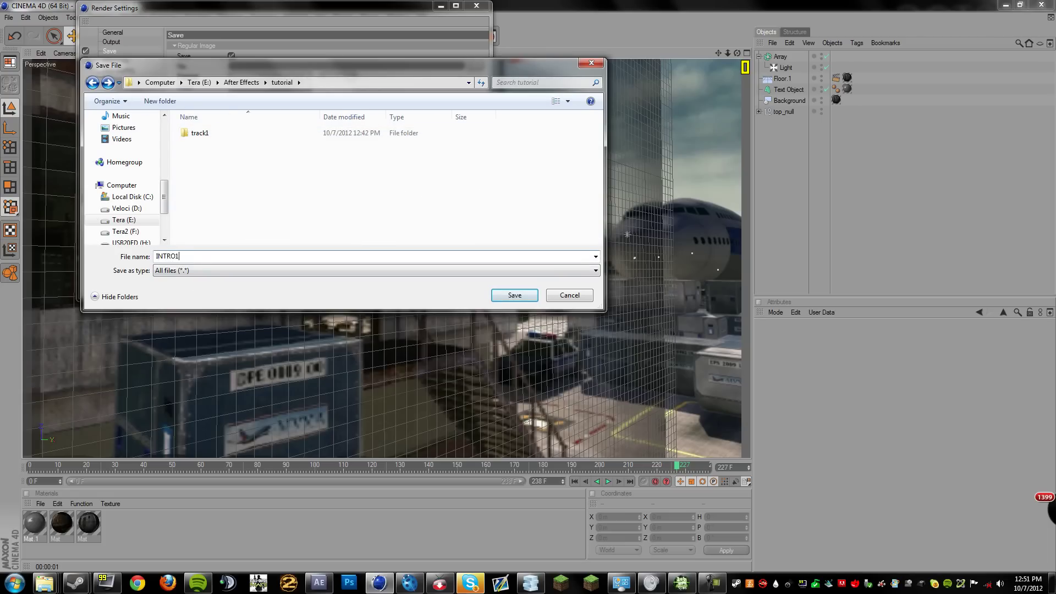
key(Return)
click(483, 5)
click(263, 37)
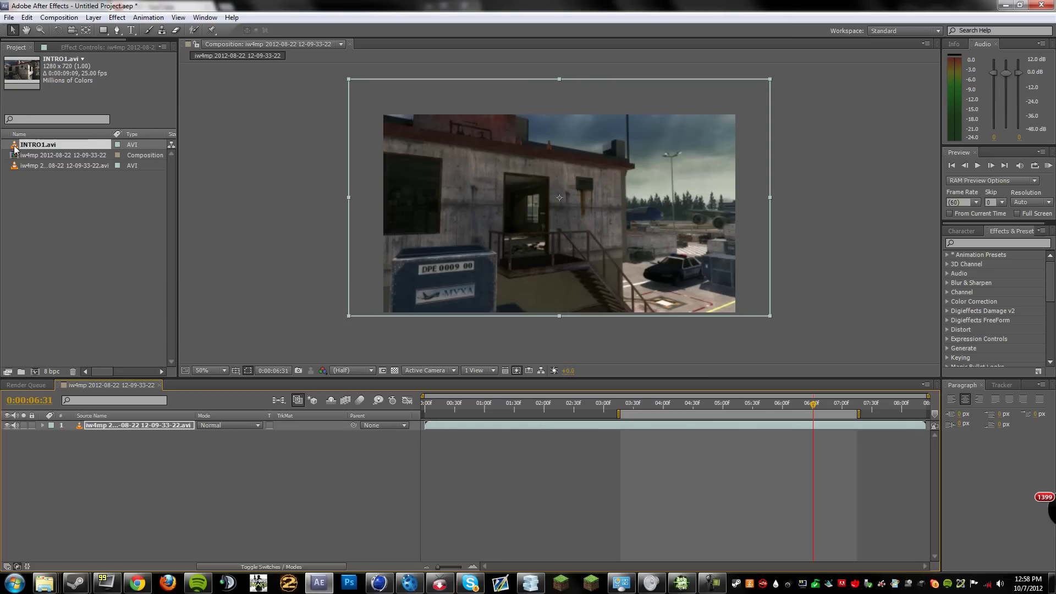
In After Effects, create a new composition from INTRO1.avi and scrub through the footage to check the tracked text.
click(35, 371)
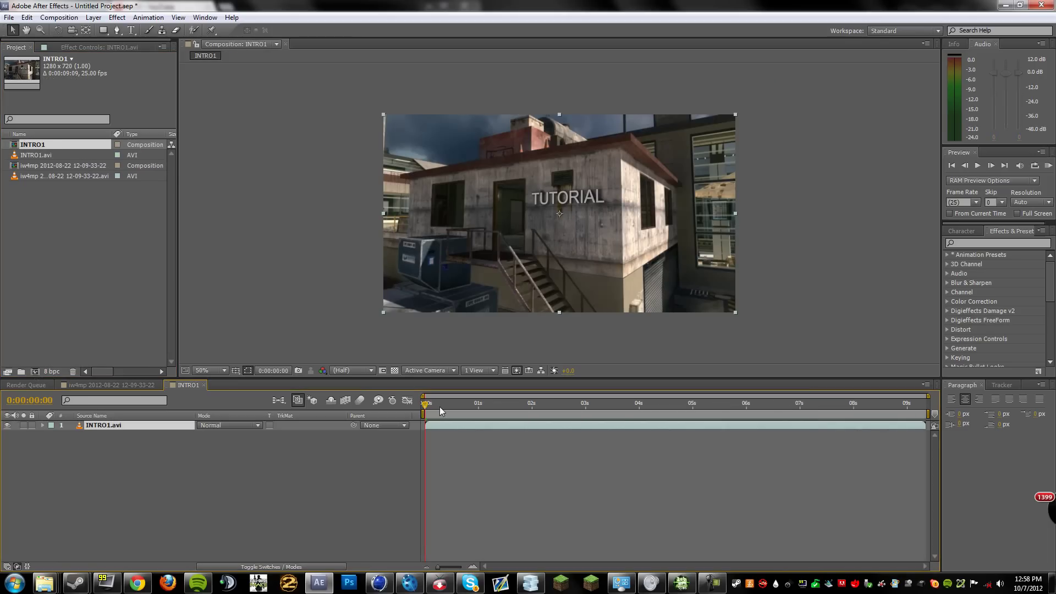
drag(429, 402, 743, 437)
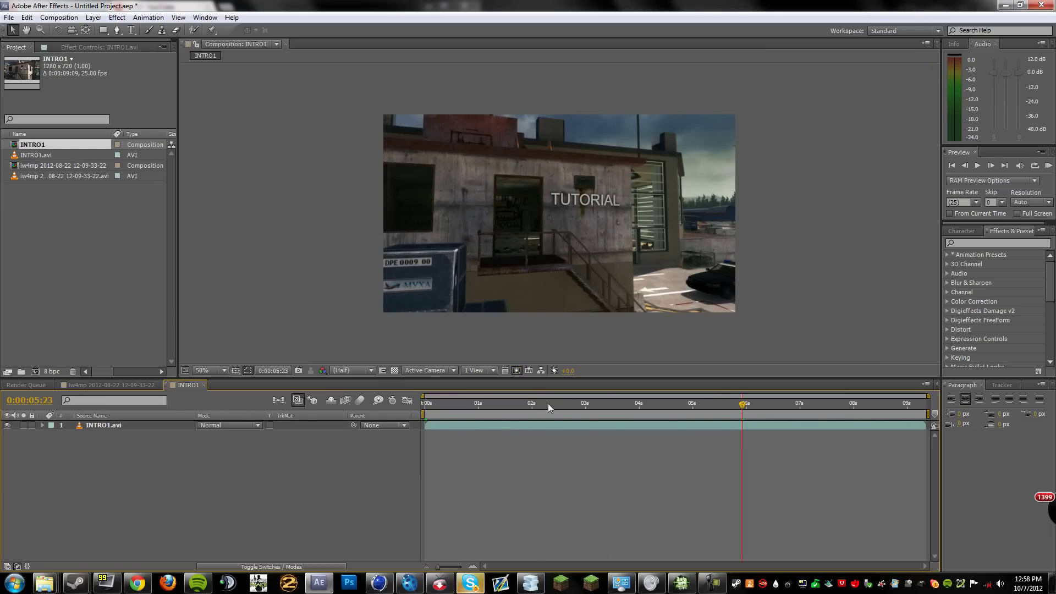
drag(451, 406, 667, 427)
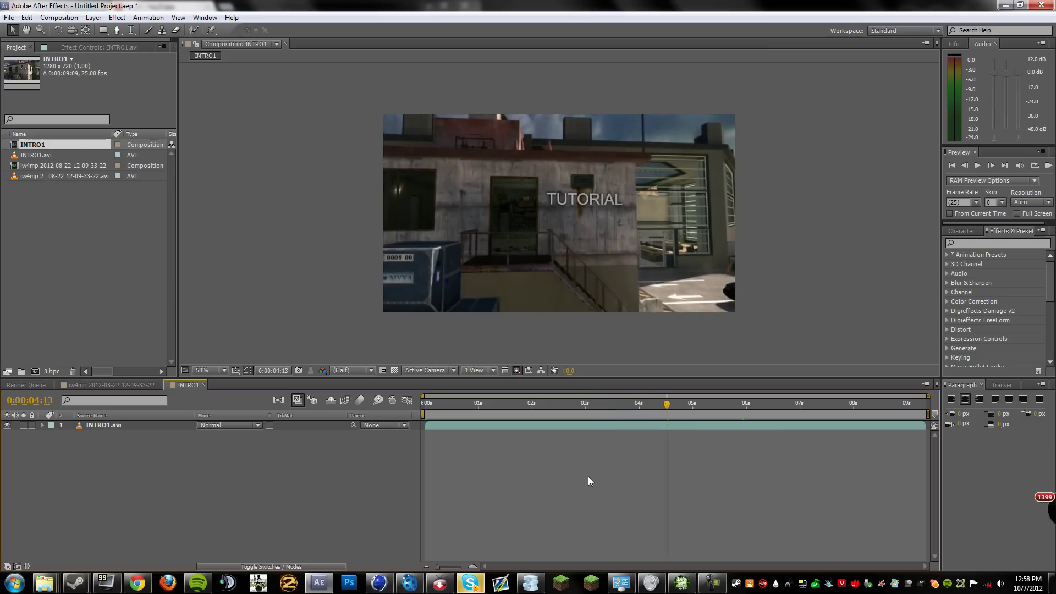
Time-stretch the INTRO1.avi layer down to a duration of about 3.9 seconds and preview the faster playback.
right_click(527, 427)
mouse_move(588, 132)
click(718, 155)
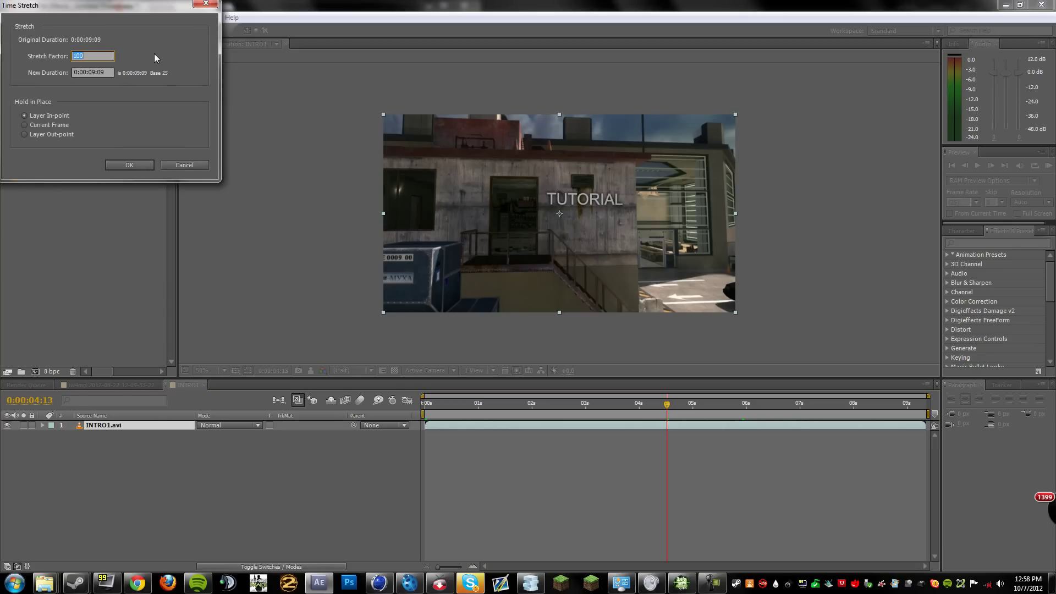
text(10.6666666)
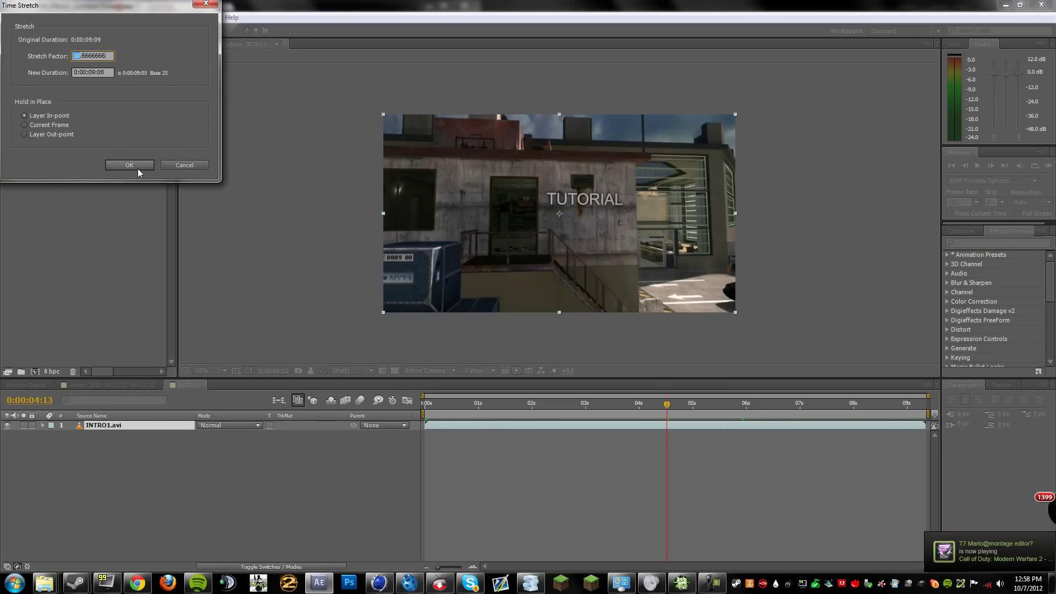
click(135, 166)
drag(472, 405, 579, 417)
key(space)
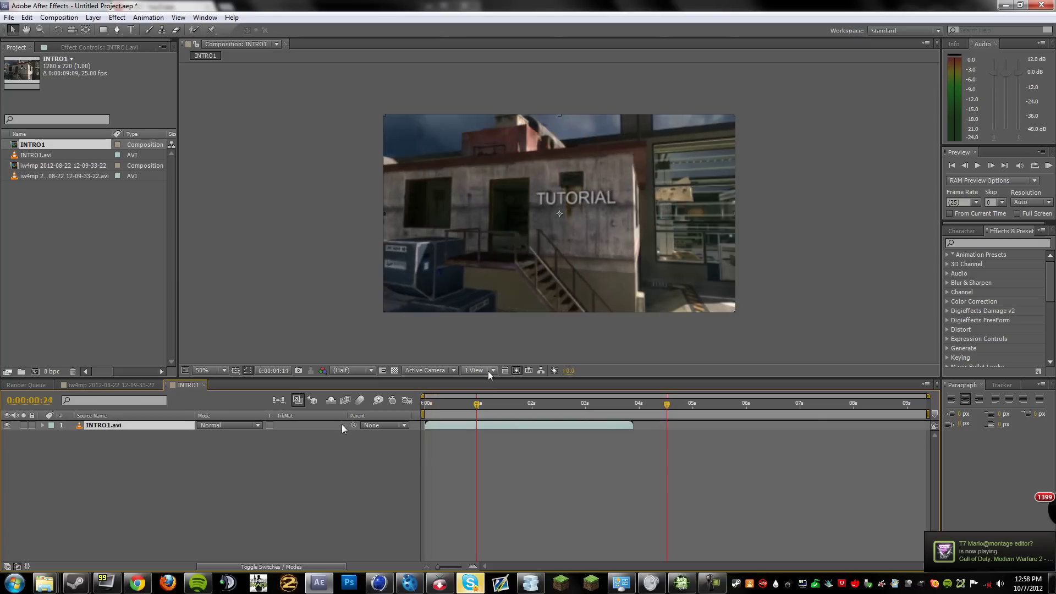
Move the stretched INTRO1.avi layer into the iw4mp composition above the original clip, starting at about 0:00:01:43, and scrub through it.
key(Delete)
click(101, 386)
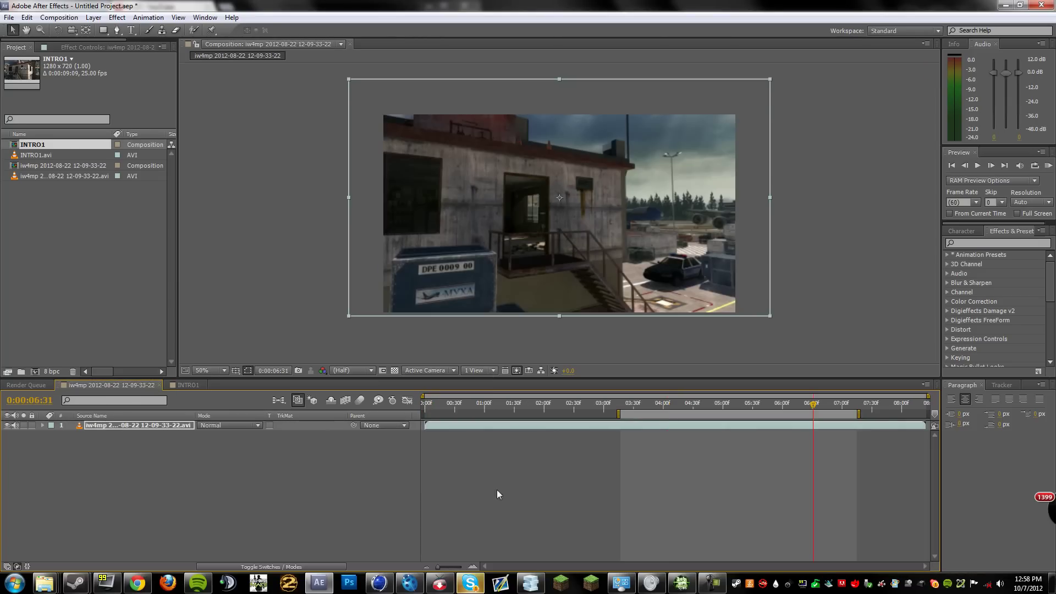
key(ctrl+v)
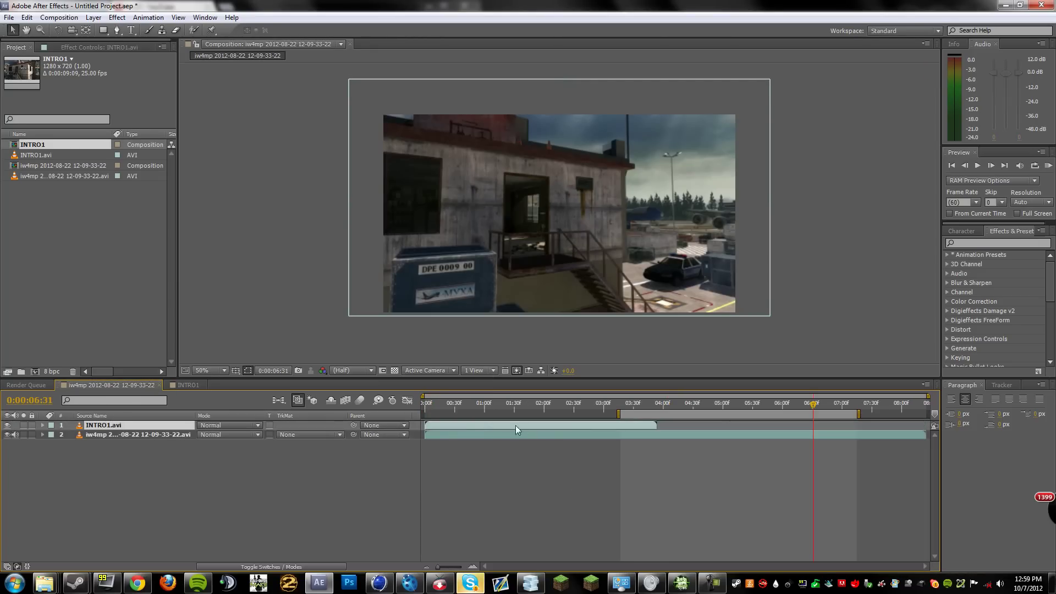
drag(542, 426, 590, 440)
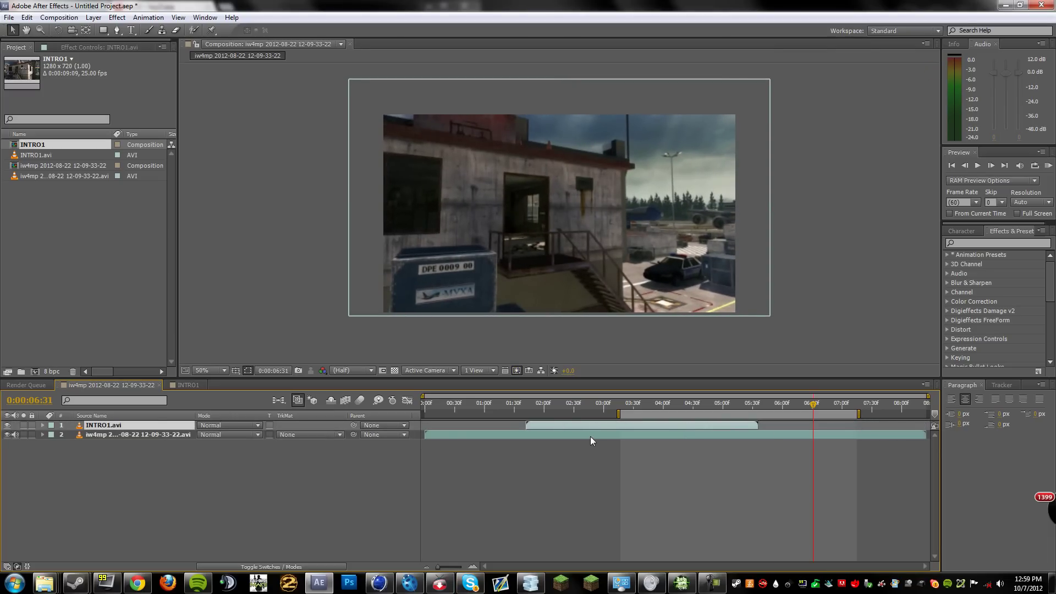
click(625, 405)
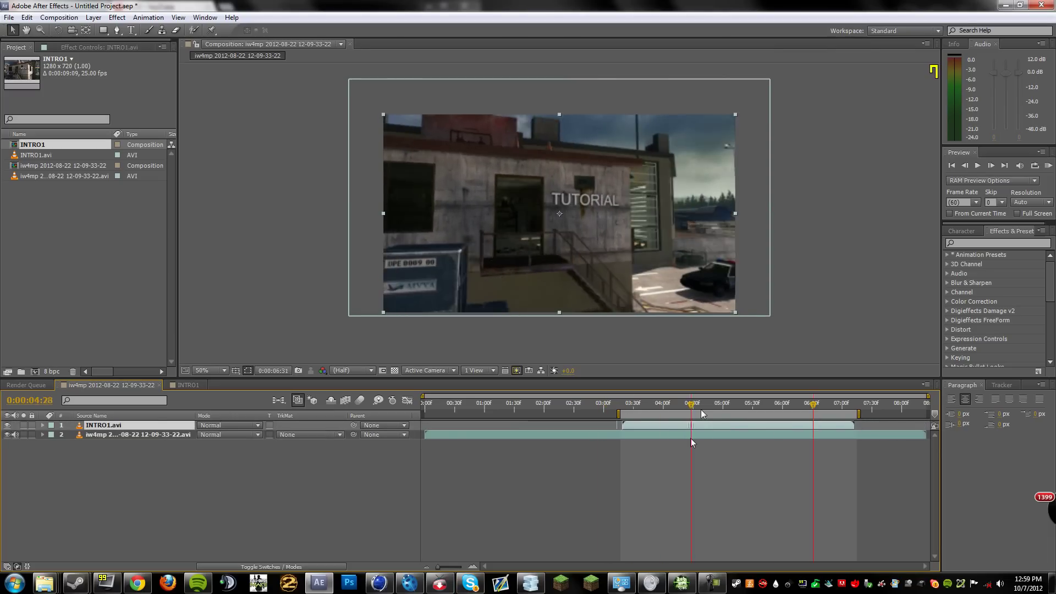
drag(591, 424, 707, 478)
Apply the Twixtor Pro effect to the INTRO1.avi layer and set its input frame rate to 60.
click(1014, 243)
text(t)
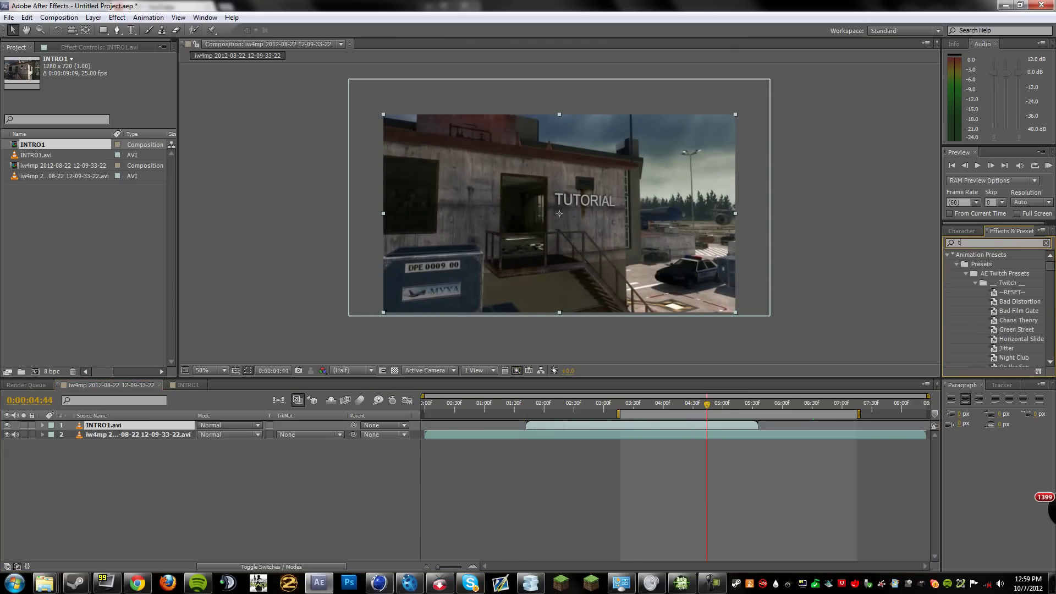
text(wix)
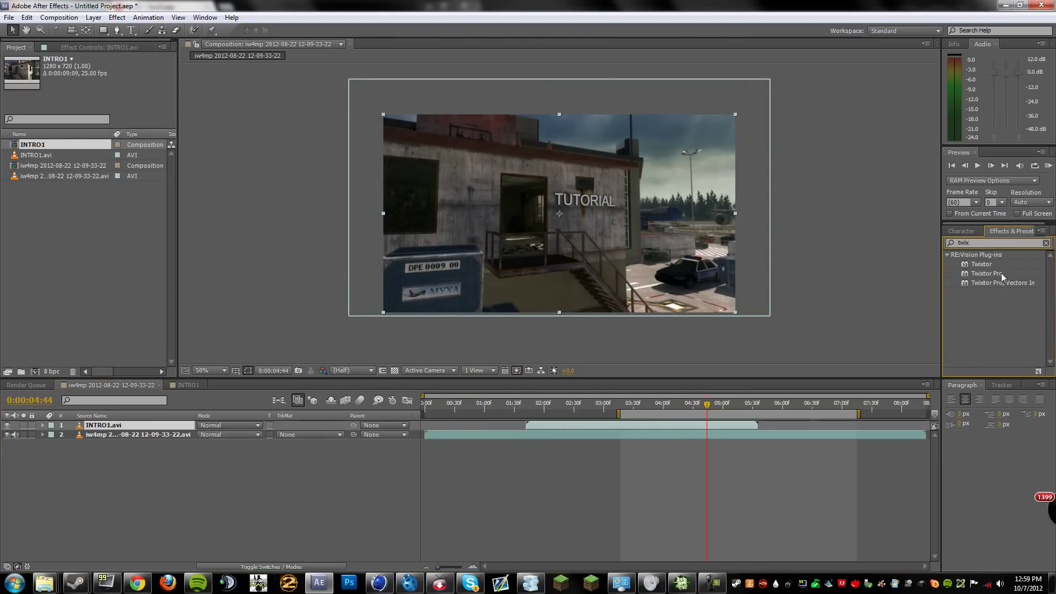
drag(1000, 277, 635, 444)
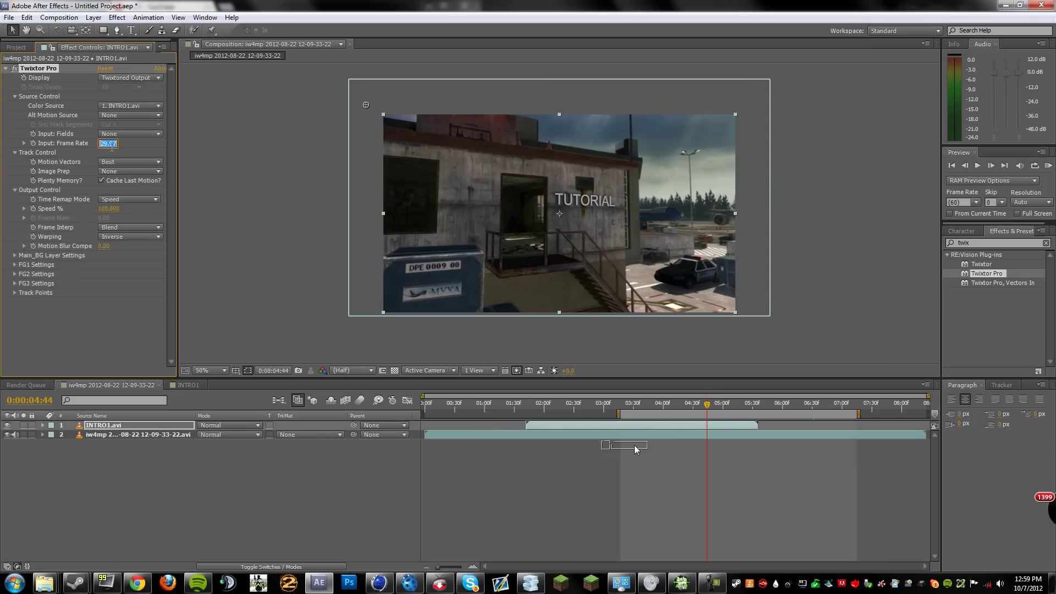
text(60)
key(Return)
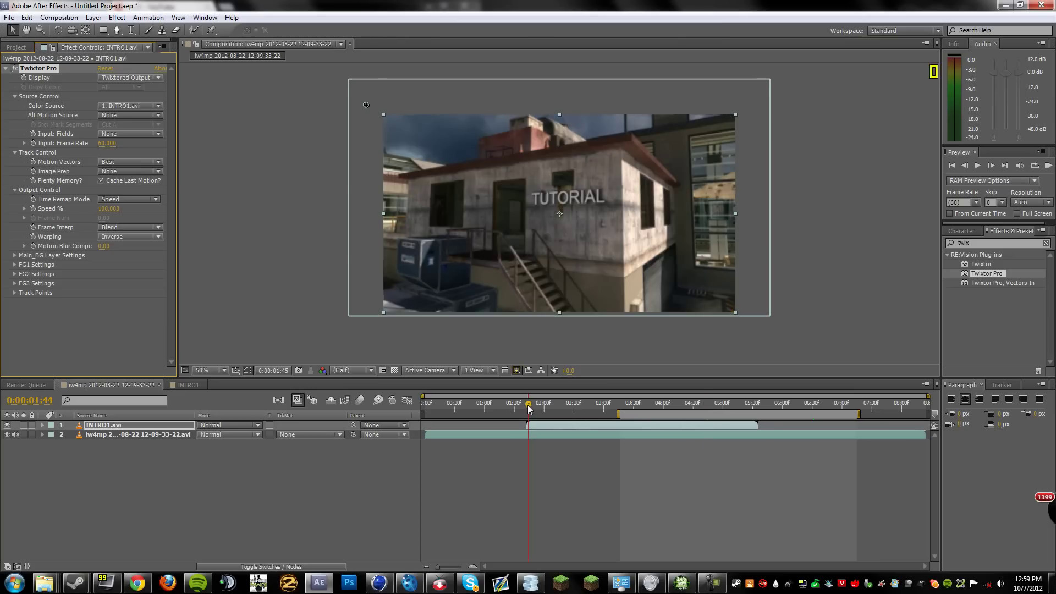
Keyframe Twixtor's Speed % at 310 at the start of the INTRO1.avi layer, around 0:00:01:42.
click(528, 407)
click(33, 209)
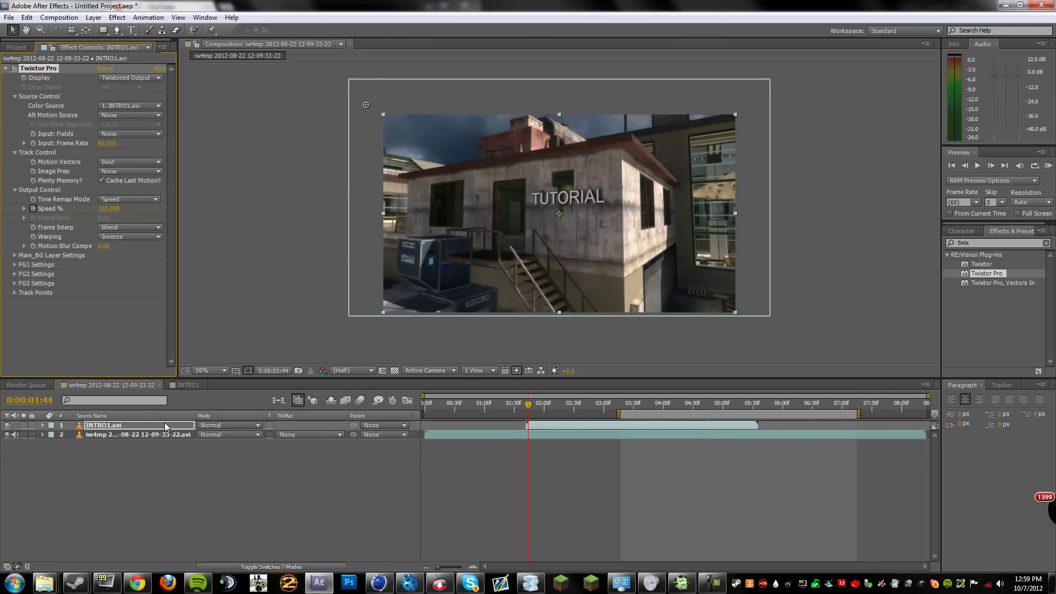
key(u)
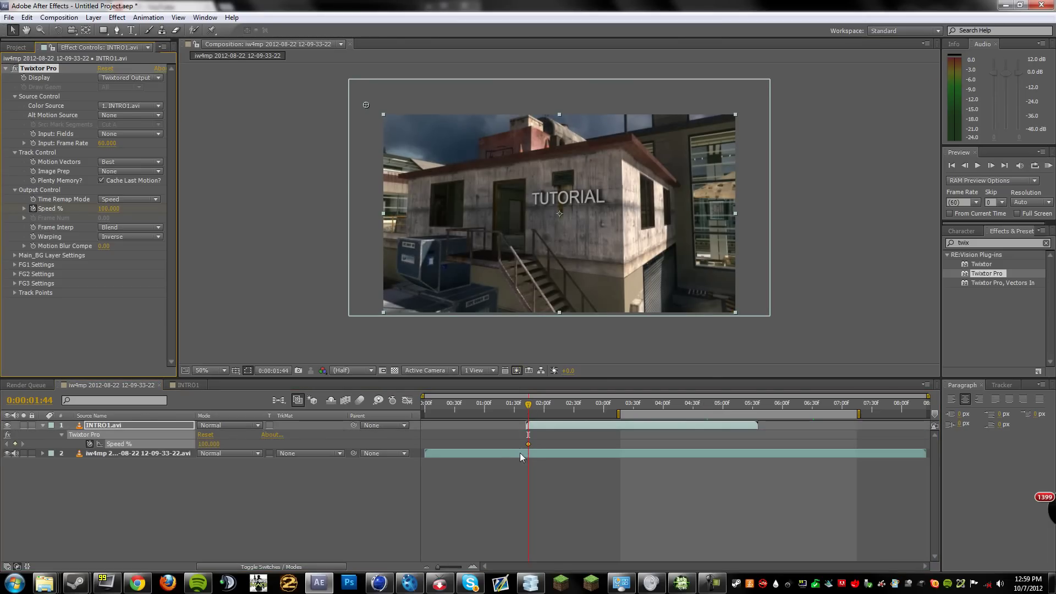
key(u)
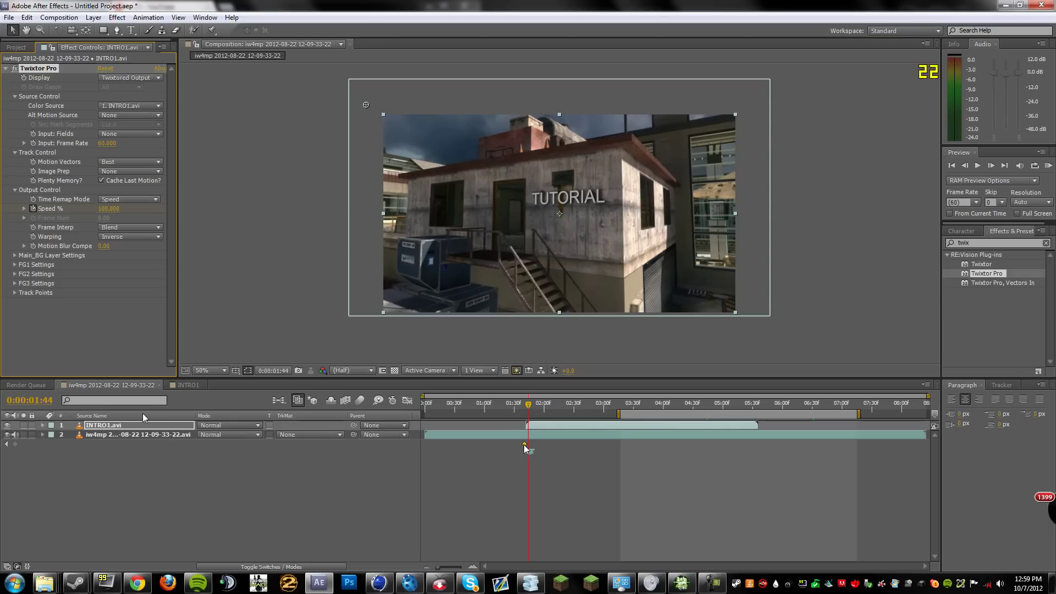
key(u)
drag(528, 444, 524, 445)
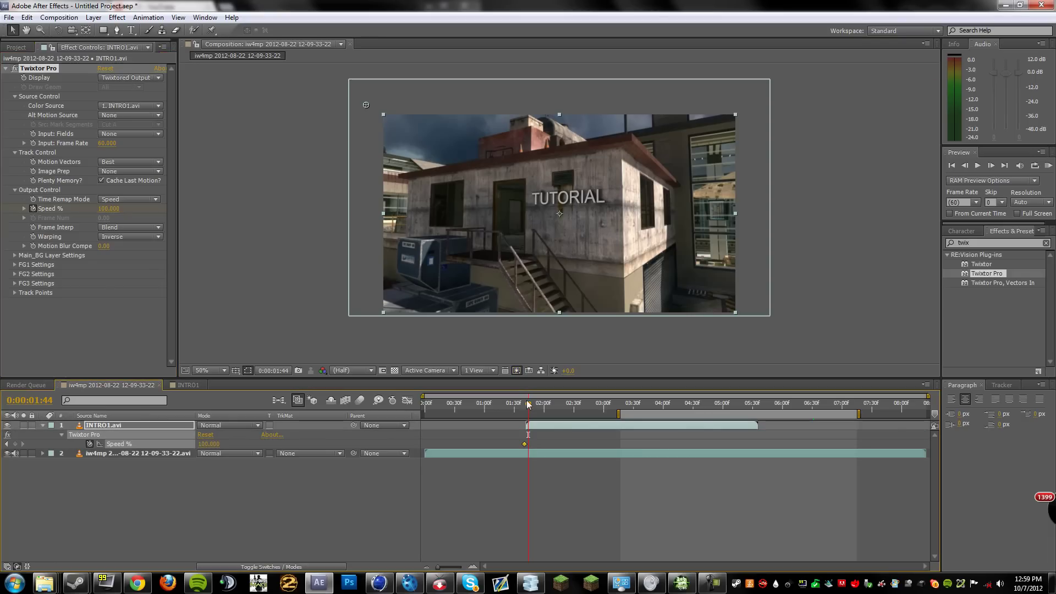
drag(528, 406, 526, 410)
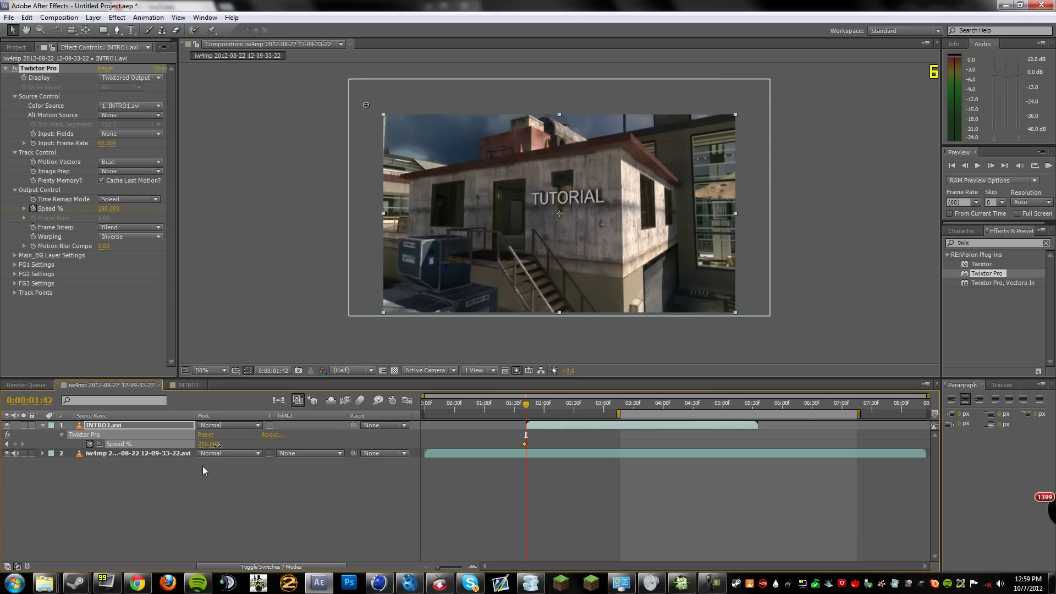
Keyframe Speed % at 20 at 0:00:02:17 and hold that value with another keyframe at 0:00:02:30.
drag(536, 410, 561, 411)
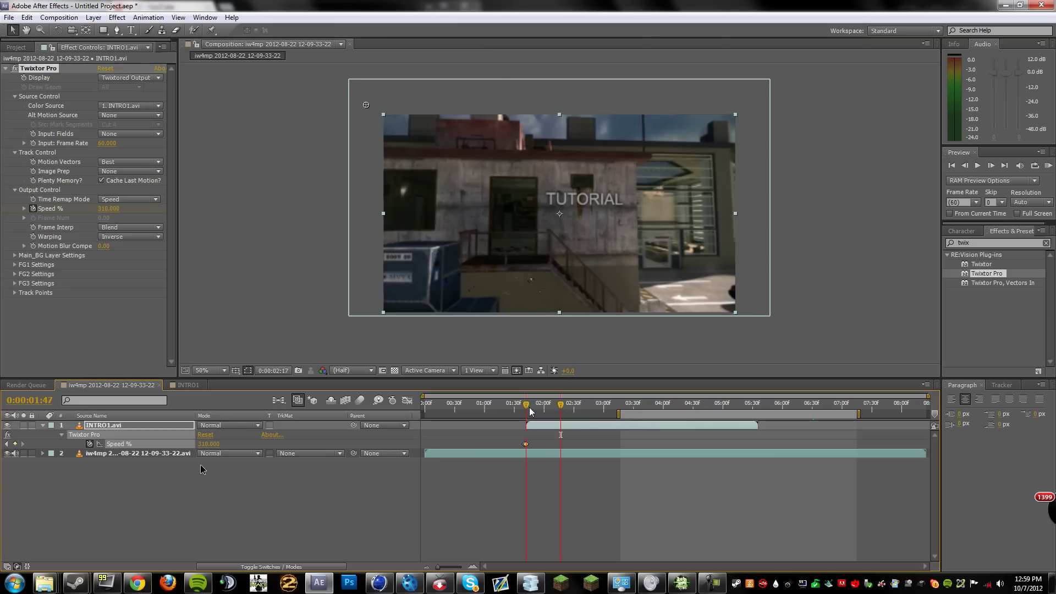
click(214, 443)
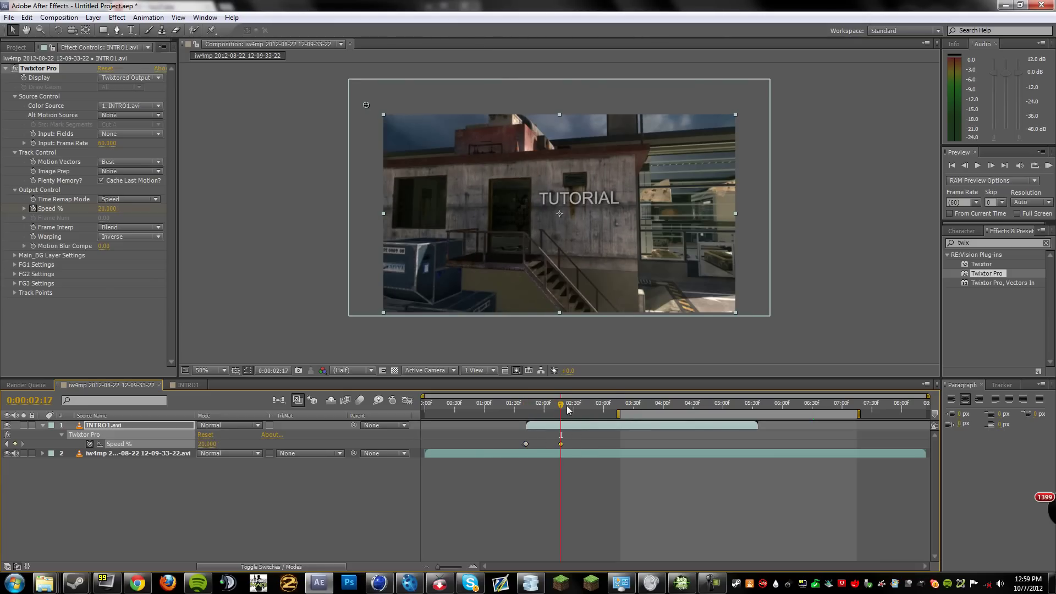
click(574, 408)
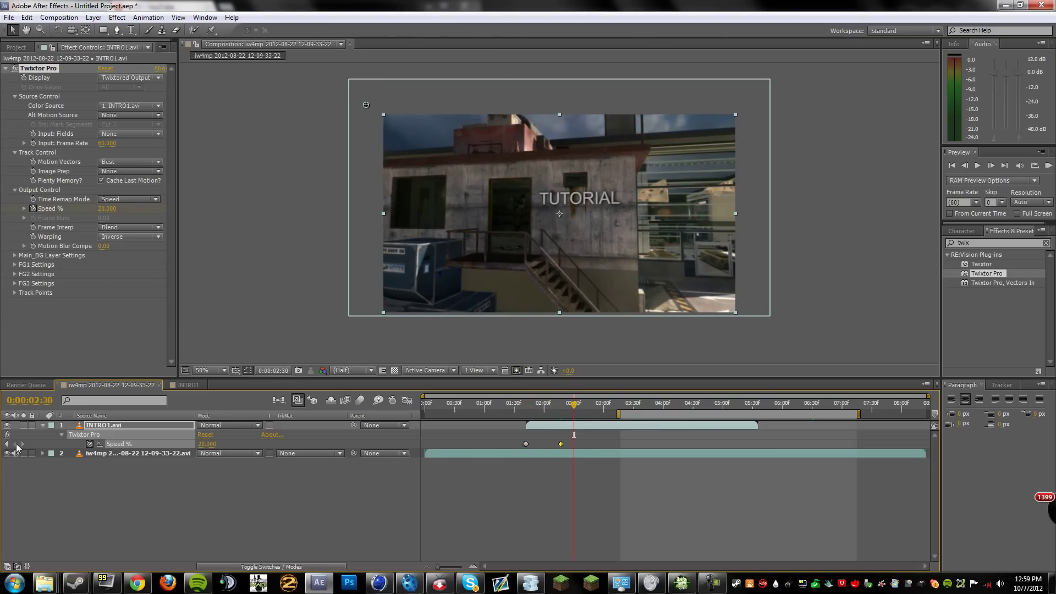
Raise Speed % sharply with a keyframe at 0:00:02:33 and keyframe it at 20 at 0:00:03:09.
drag(583, 409, 581, 410)
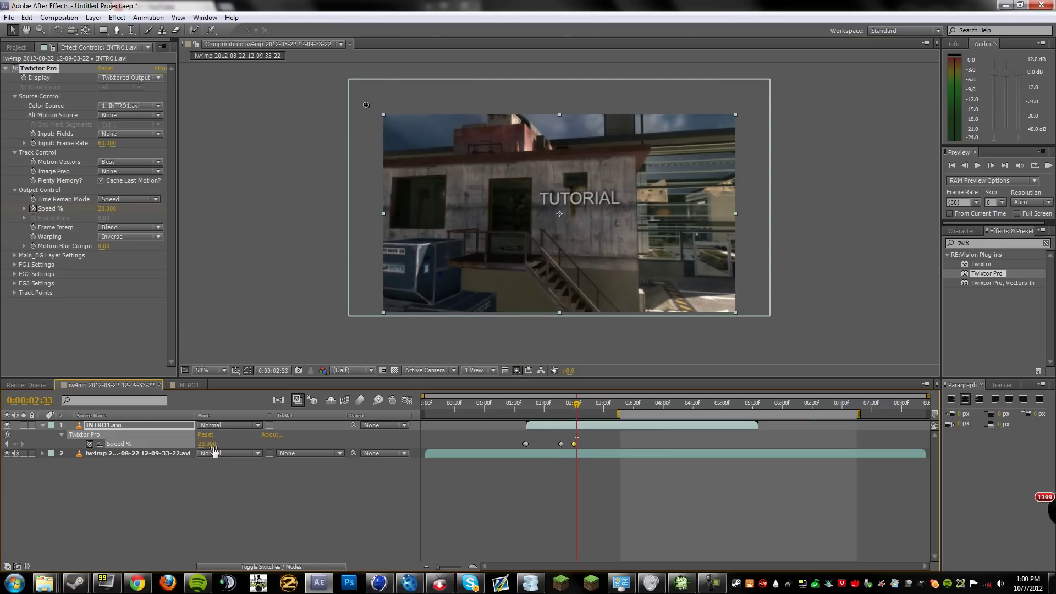
mouse_move(219, 444)
mouse_down()
mouse_move(242, 443)
mouse_move(225, 442)
mouse_up()
drag(578, 409, 613, 408)
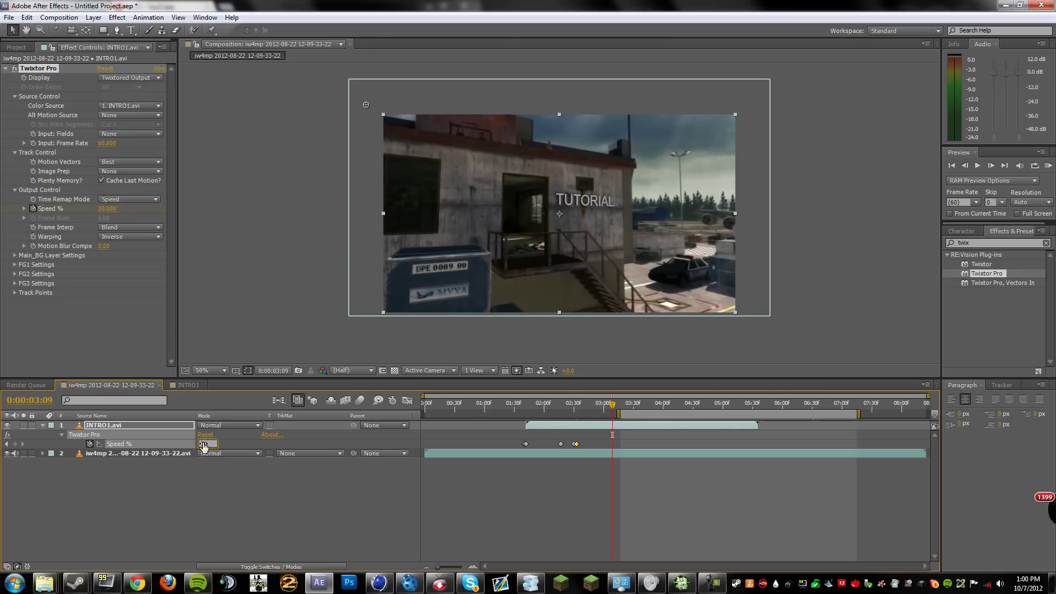
Extend the work area's start back to the beginning of the INTRO1.avi layer and RAM preview the speed ramp.
mouse_move(620, 414)
mouse_down()
mouse_move(525, 415)
mouse_move(523, 403)
mouse_move(606, 405)
mouse_up()
click(1048, 165)
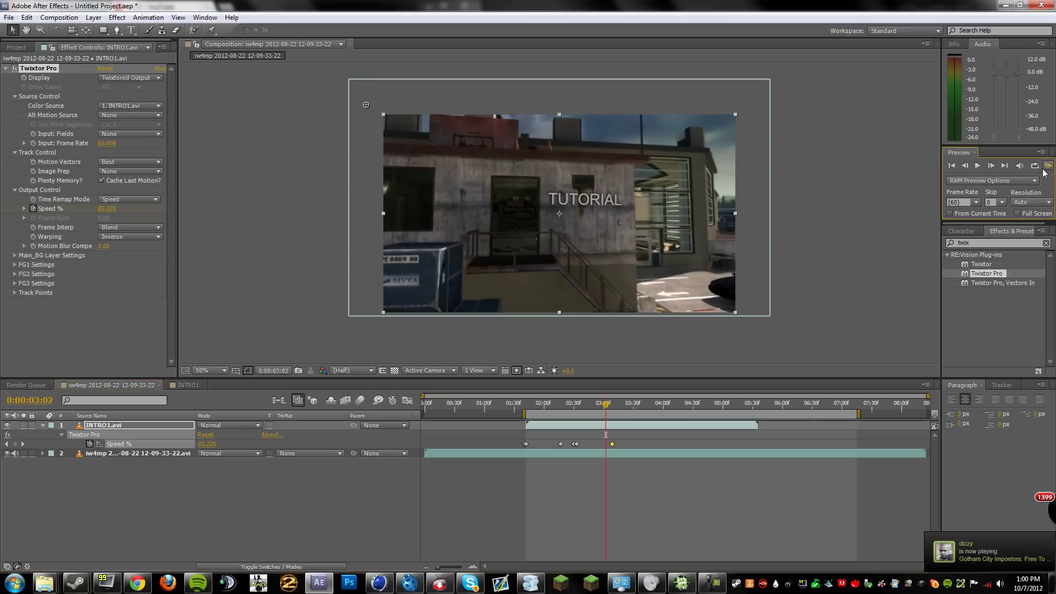
click(717, 440)
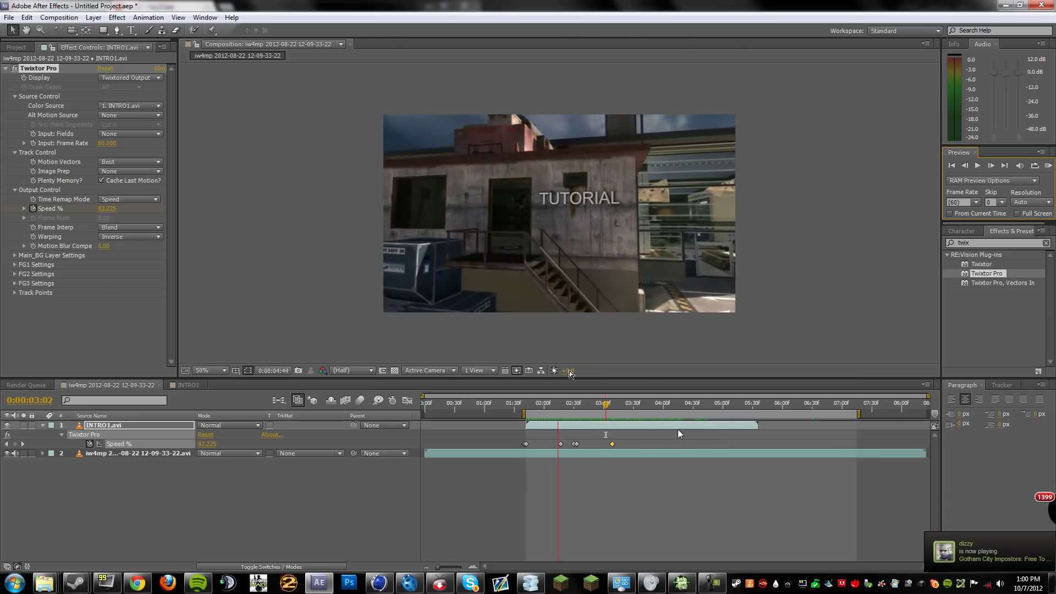
key(space)
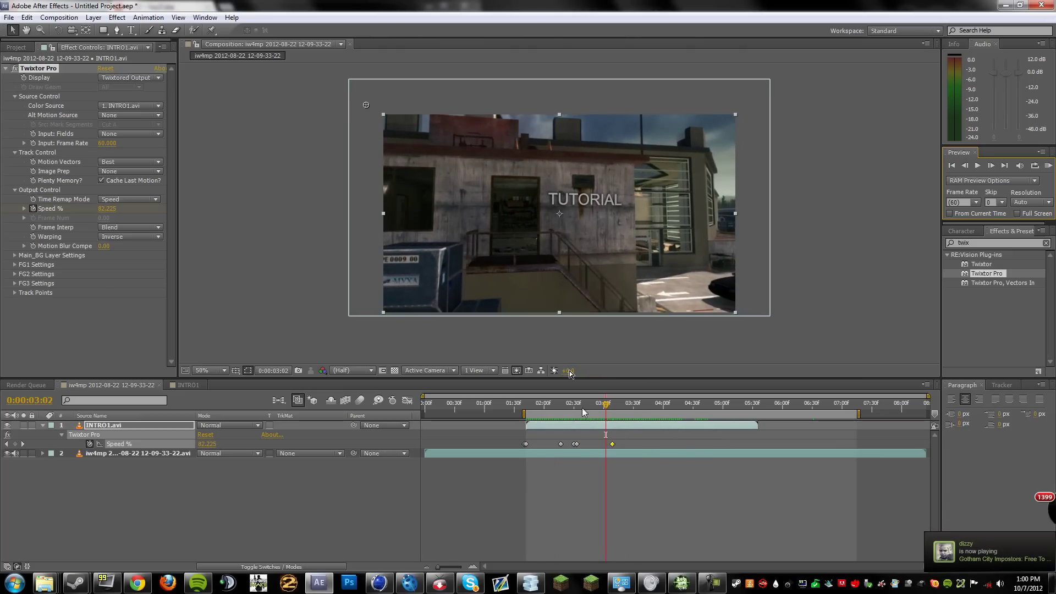
drag(570, 410, 633, 431)
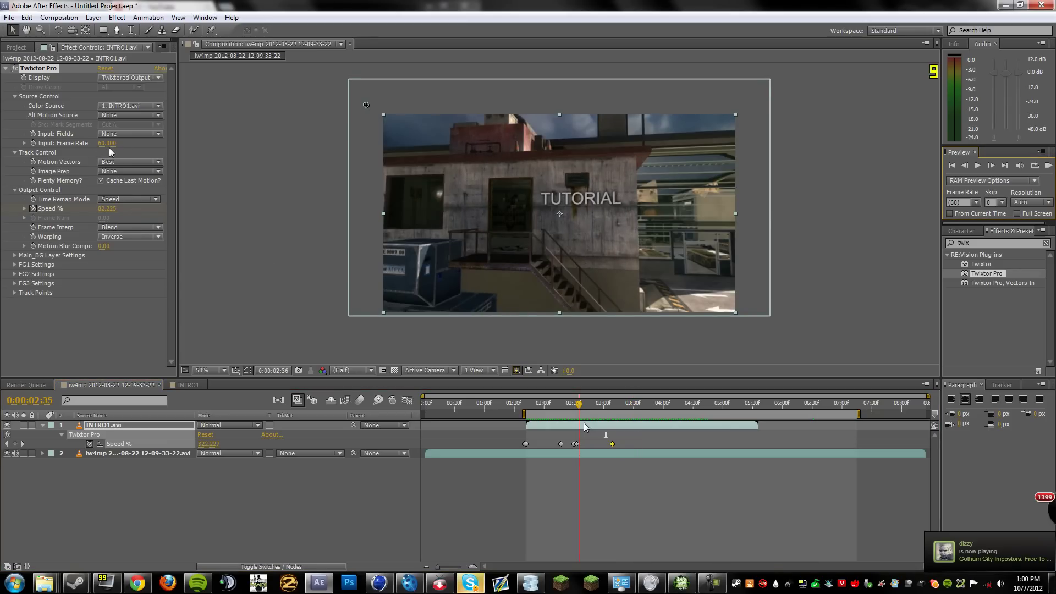
key(space)
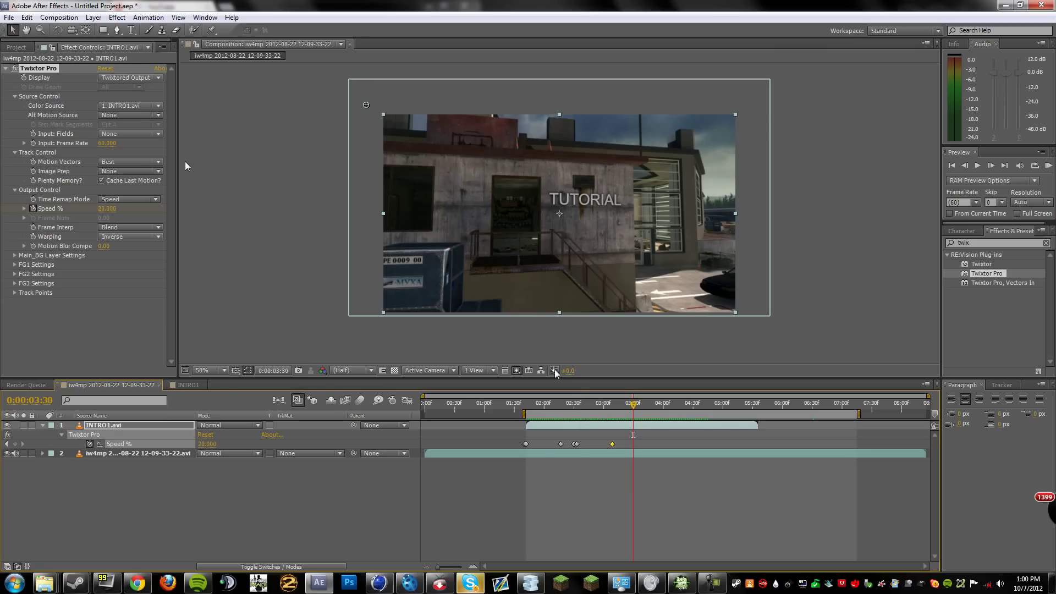
Move the playhead to 0:00:03:18, clear the effects search and look through the full list of effect categories.
drag(527, 407, 622, 456)
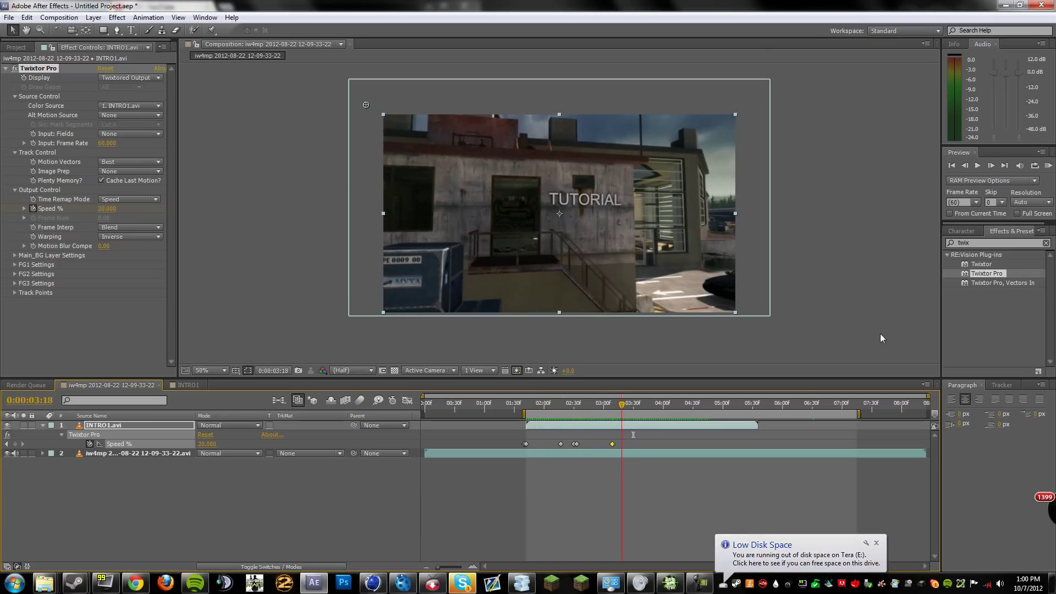
click(1045, 242)
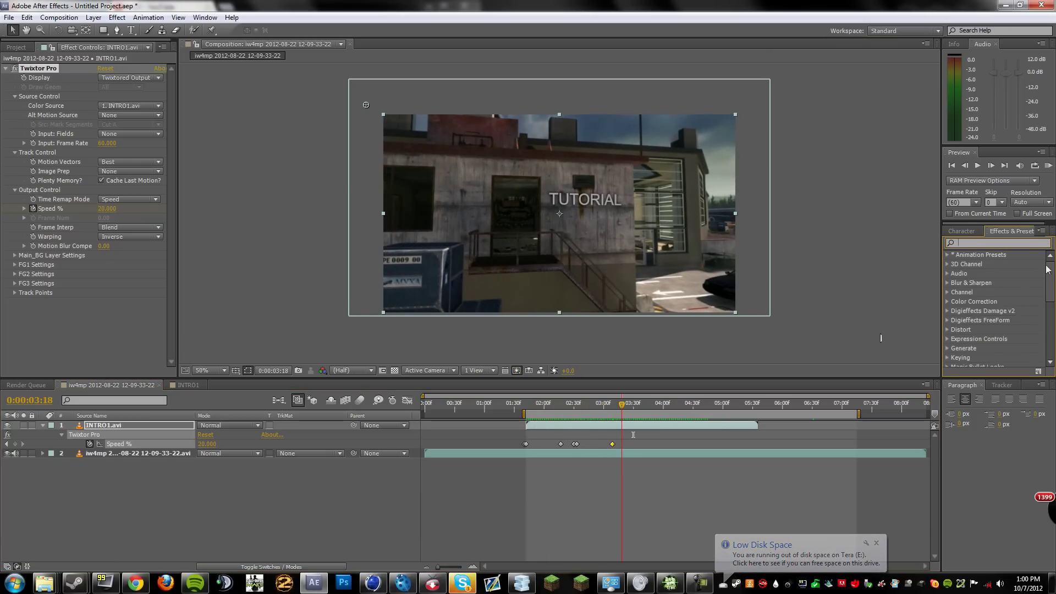
scroll(1020, 292, down, 5)
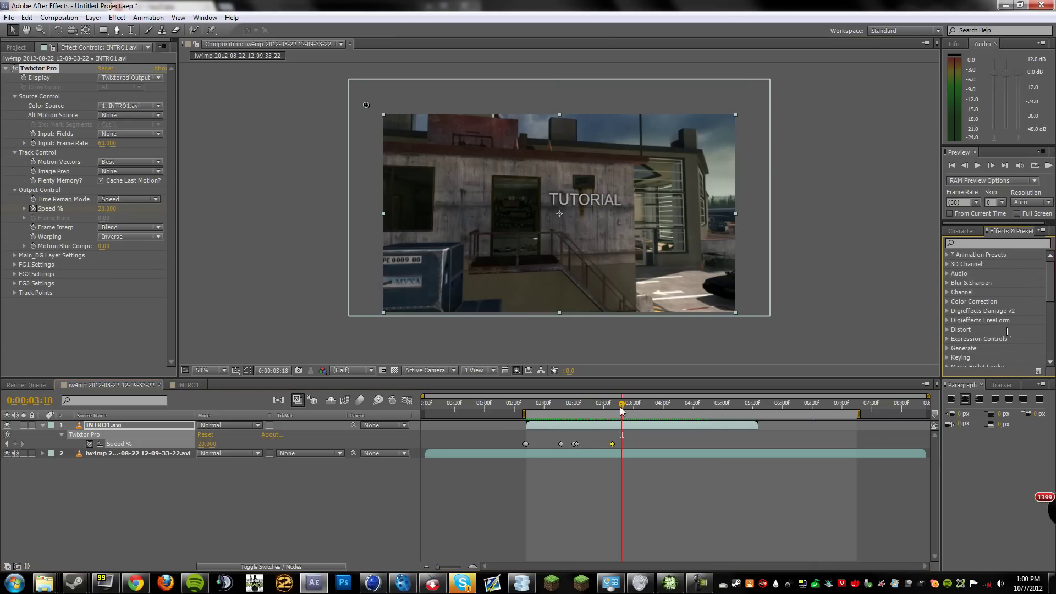
Scrub the INTRO1.avi layer back and forth across the Speed % keyframes, from about 0:00:02:33 to beyond 0:00:03:30, to review the speed ramp.
mouse_move(620, 403)
mouse_down()
mouse_move(535, 416)
mouse_move(671, 421)
mouse_move(575, 460)
mouse_up()
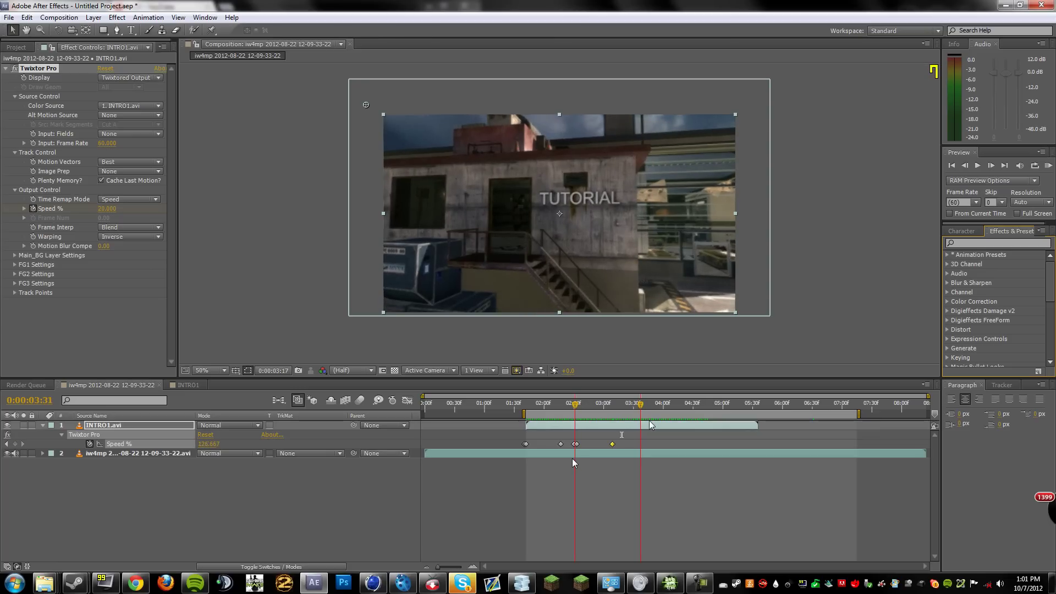
drag(572, 459, 577, 459)
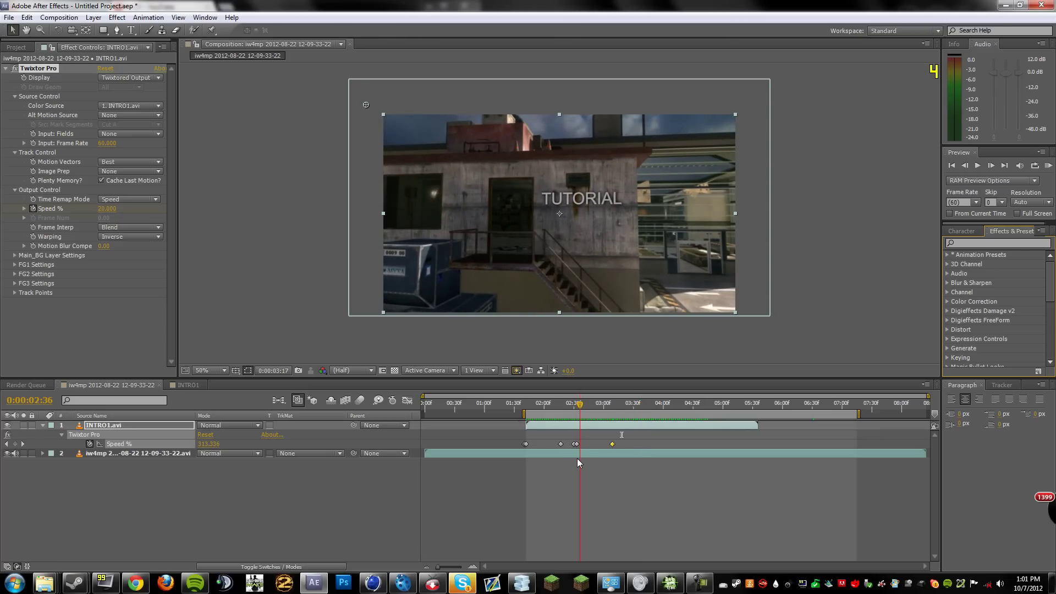
drag(577, 457, 586, 460)
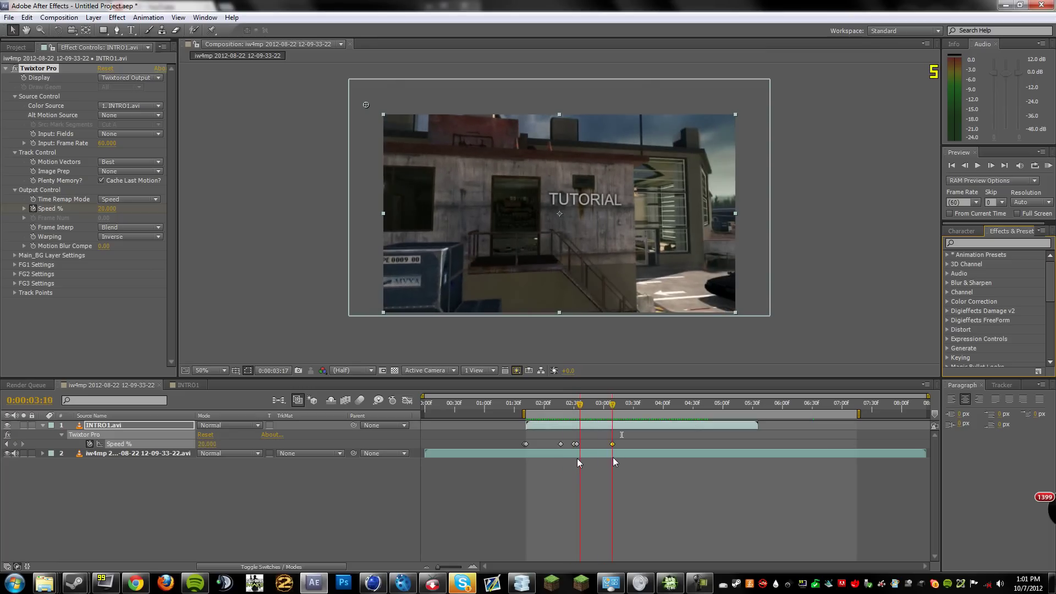
drag(614, 462, 648, 463)
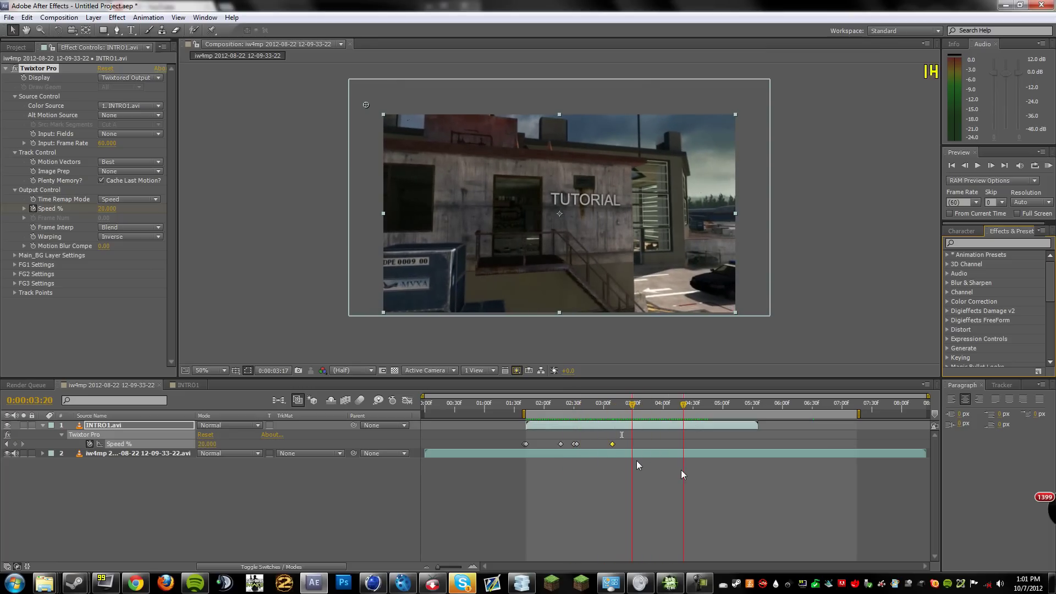
drag(682, 474, 631, 498)
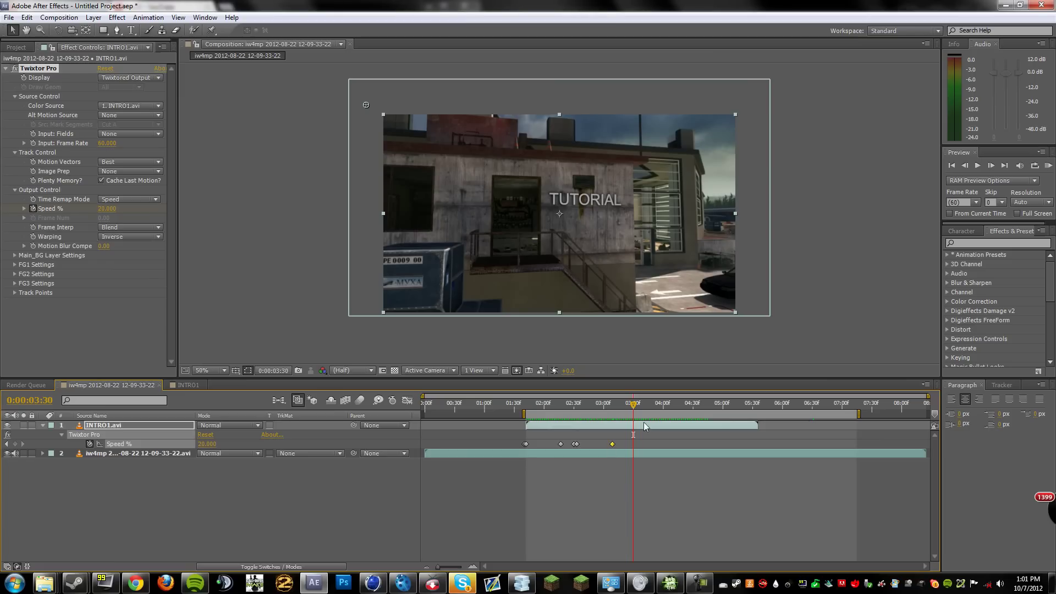
key(KP_0)
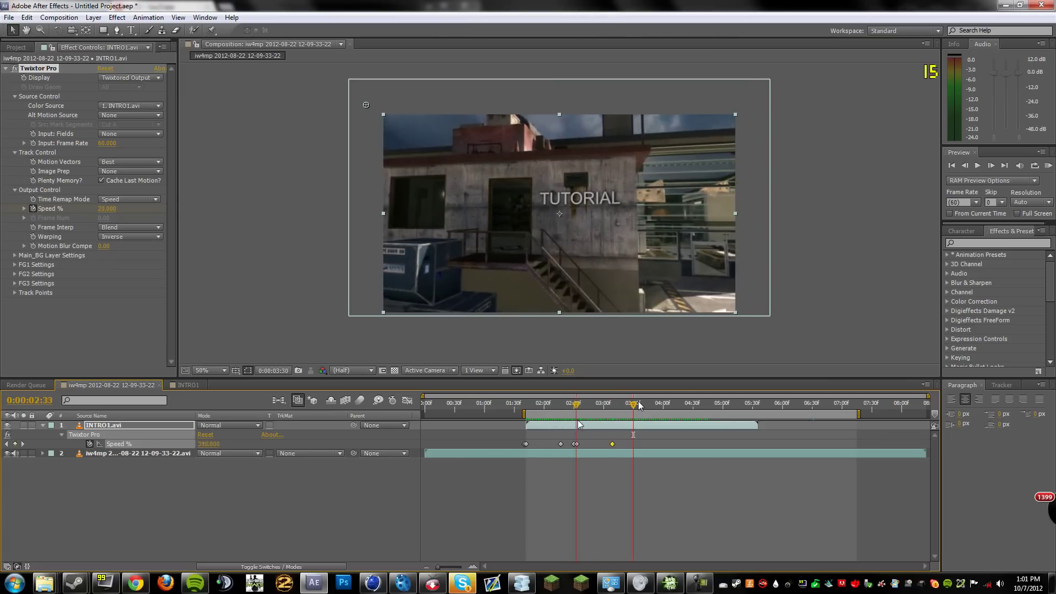